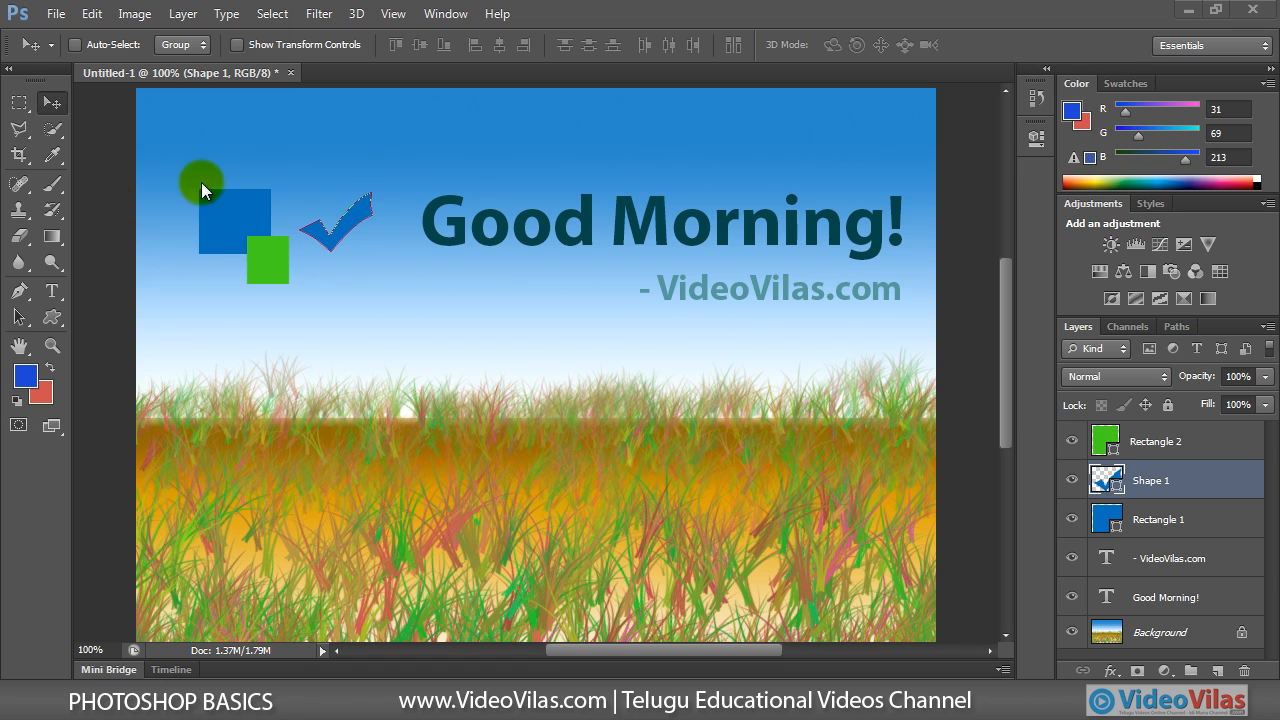
# Step: Move the blue check mark around between the squares and the Good Morning! text, leaving it slightly higher beside the squares
pyautogui.moveTo(541, 223); pyautogui.dragTo(538, 196)
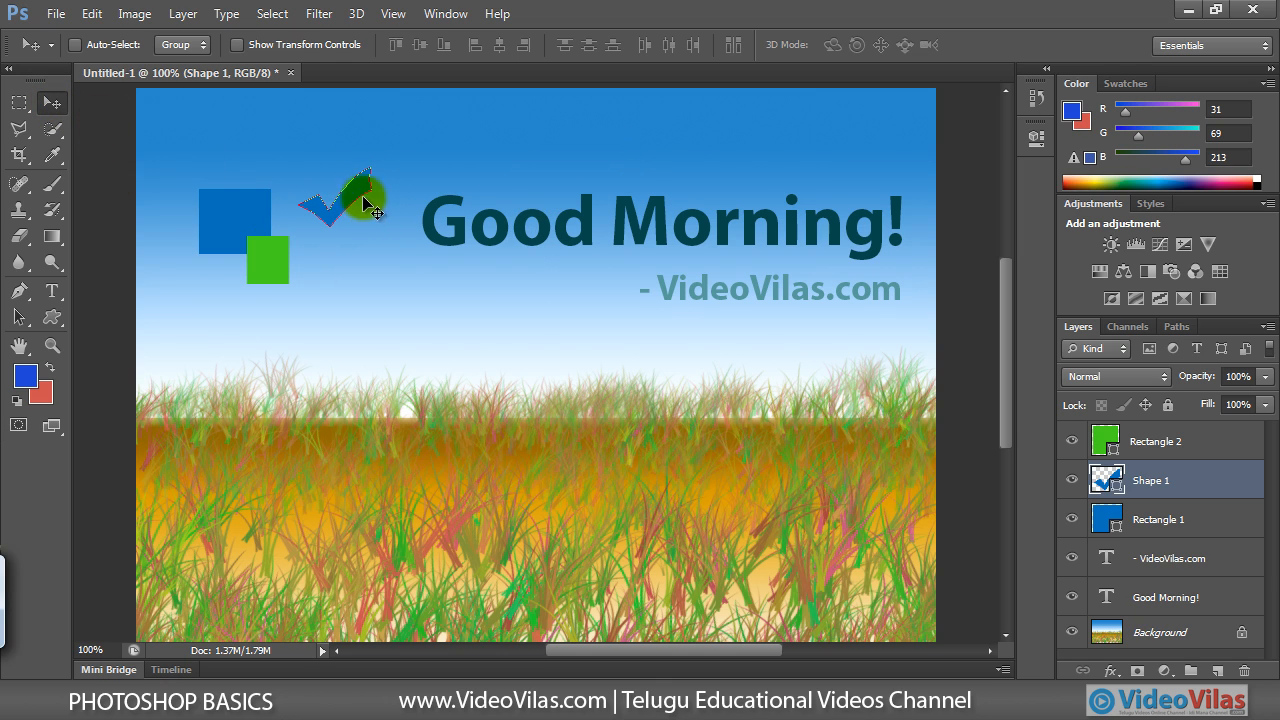
pyautogui.moveTo(346, 196); pyautogui.dragTo(338, 214)
pyautogui.moveTo(687, 237); pyautogui.dragTo(695, 228)
pyautogui.moveTo(577, 219); pyautogui.dragTo(587, 206)
pyautogui.moveTo(373, 190); pyautogui.dragTo(353, 209)
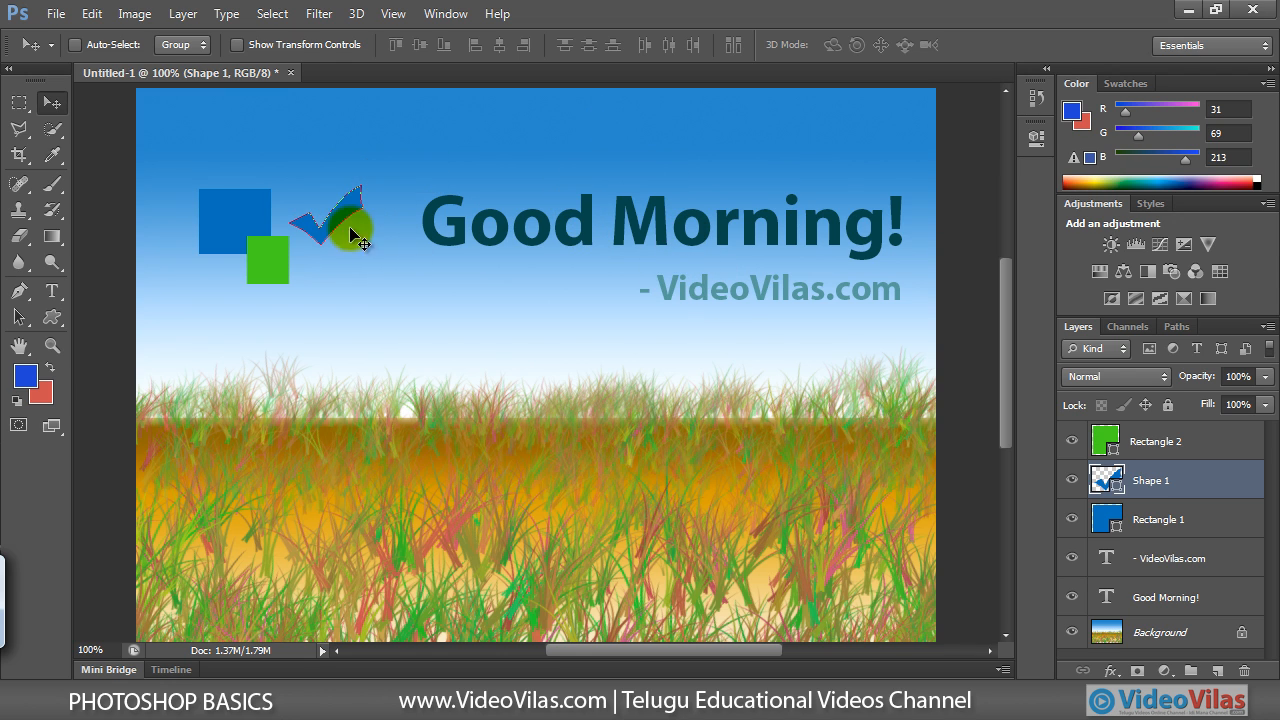
pyautogui.click(509, 418)
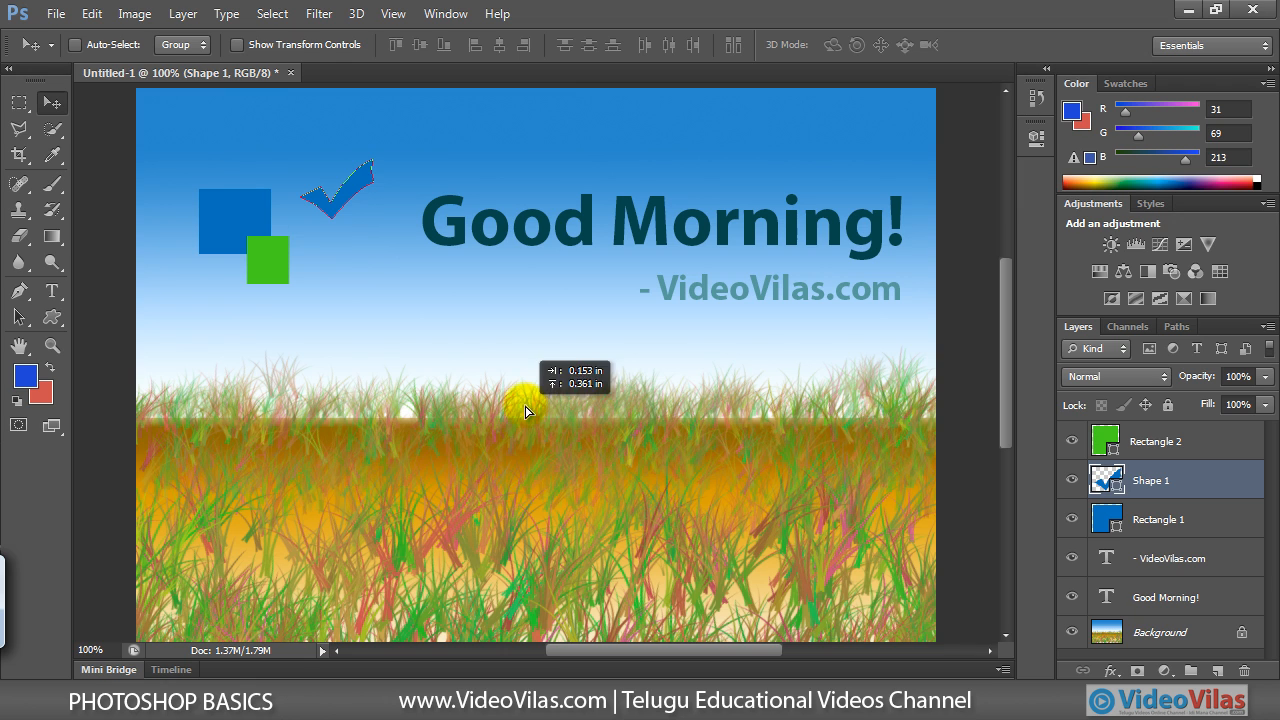
pyautogui.moveTo(343, 186); pyautogui.dragTo(340, 208)
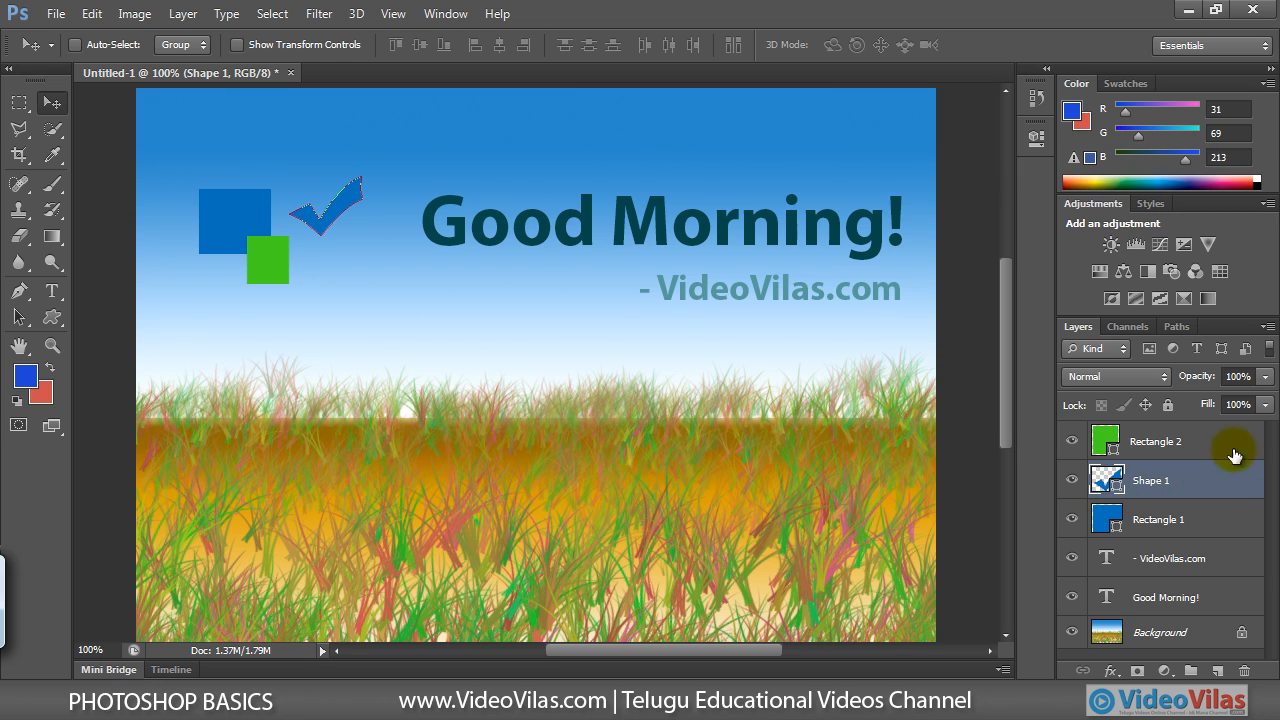
# Step: Select each layer in turn from Rectangle 2 down through the text layers, ending on the Background layer
pyautogui.click(1177, 458)
pyautogui.click(1160, 488)
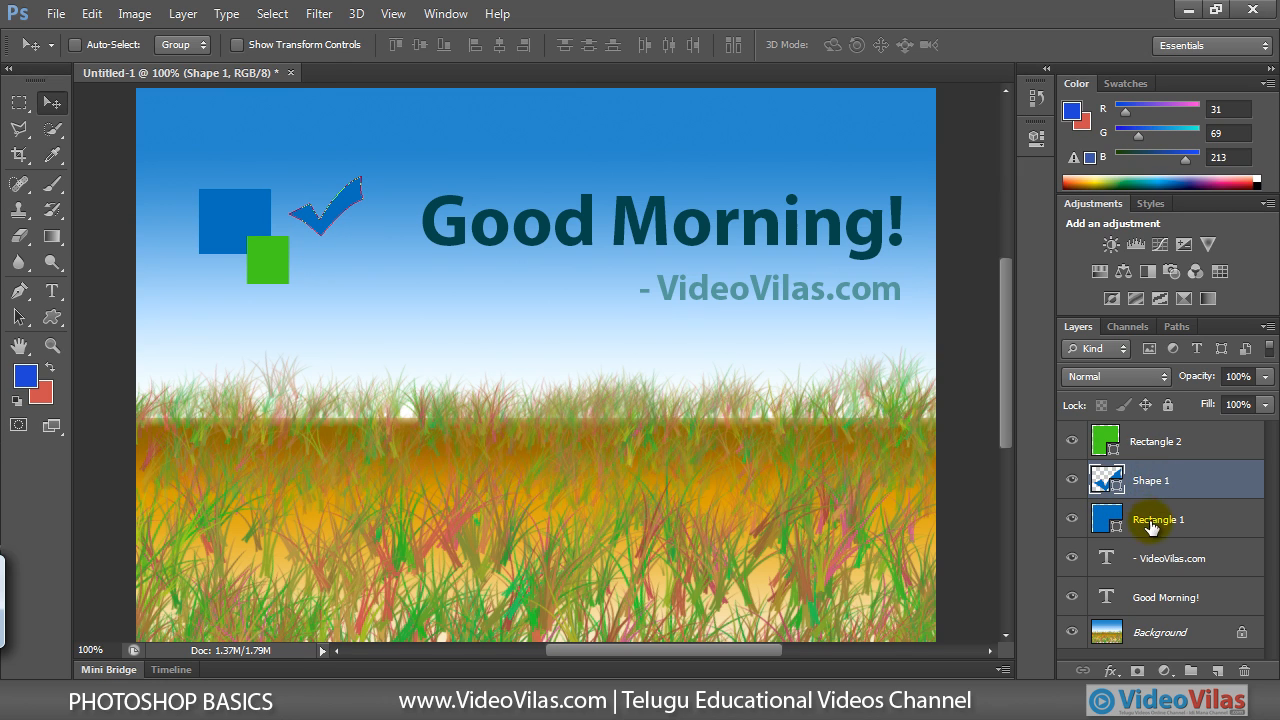
pyautogui.click(1152, 525)
pyautogui.click(1168, 565)
pyautogui.click(1158, 605)
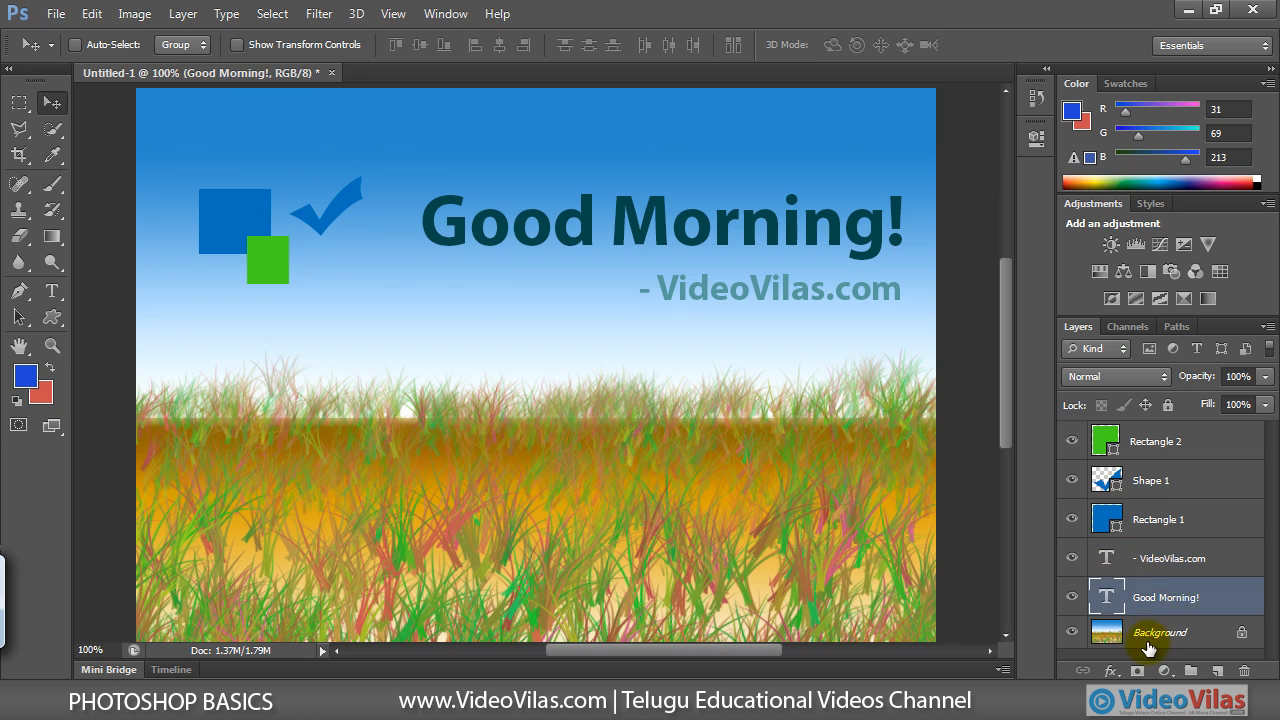
pyautogui.click(1150, 638)
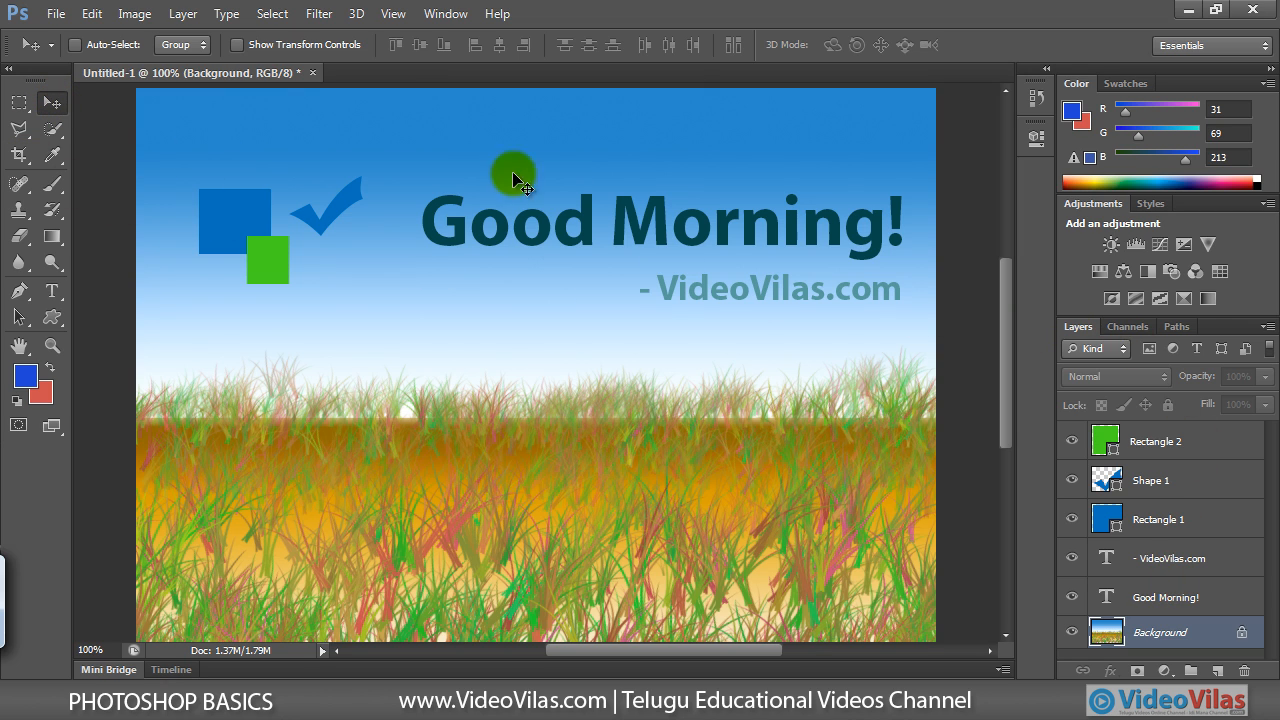
# Step: Undock the Layers panel over the canvas and lengthen it to fit all layers
pyautogui.moveTo(1078, 333); pyautogui.dragTo(587, 170)
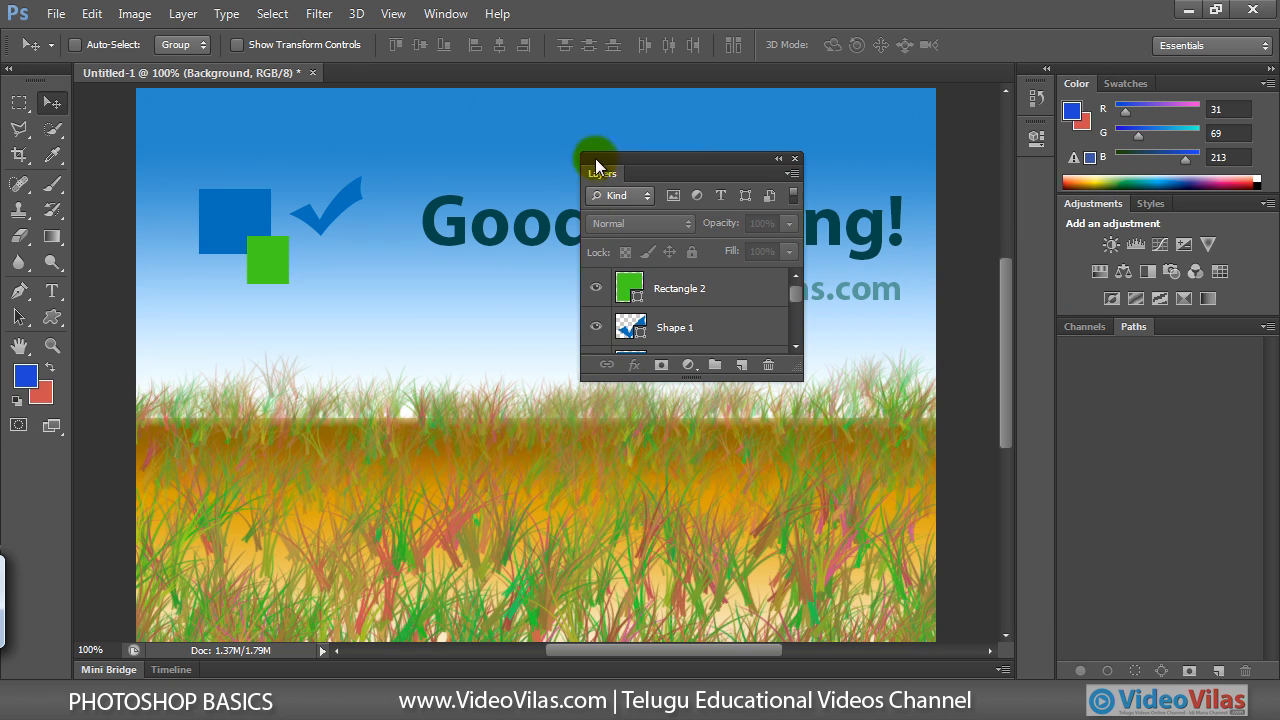
pyautogui.moveTo(674, 375); pyautogui.dragTo(665, 549)
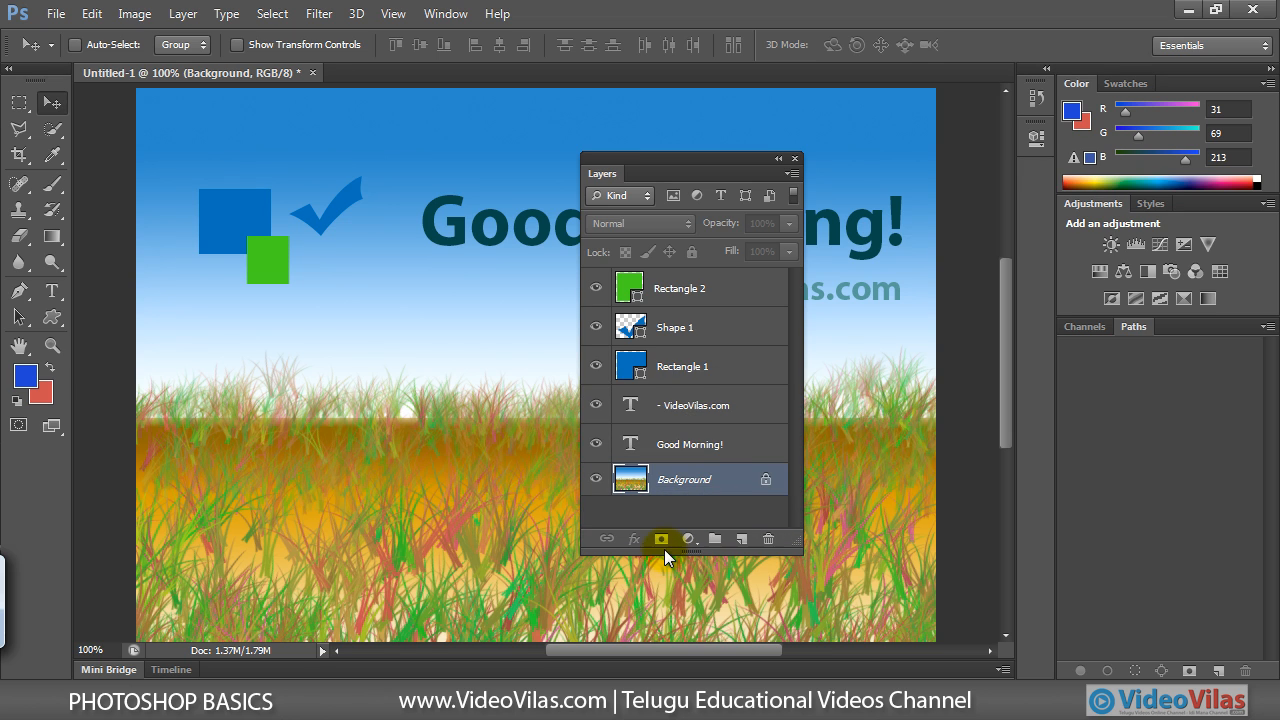
pyautogui.moveTo(597, 177); pyautogui.dragTo(583, 178)
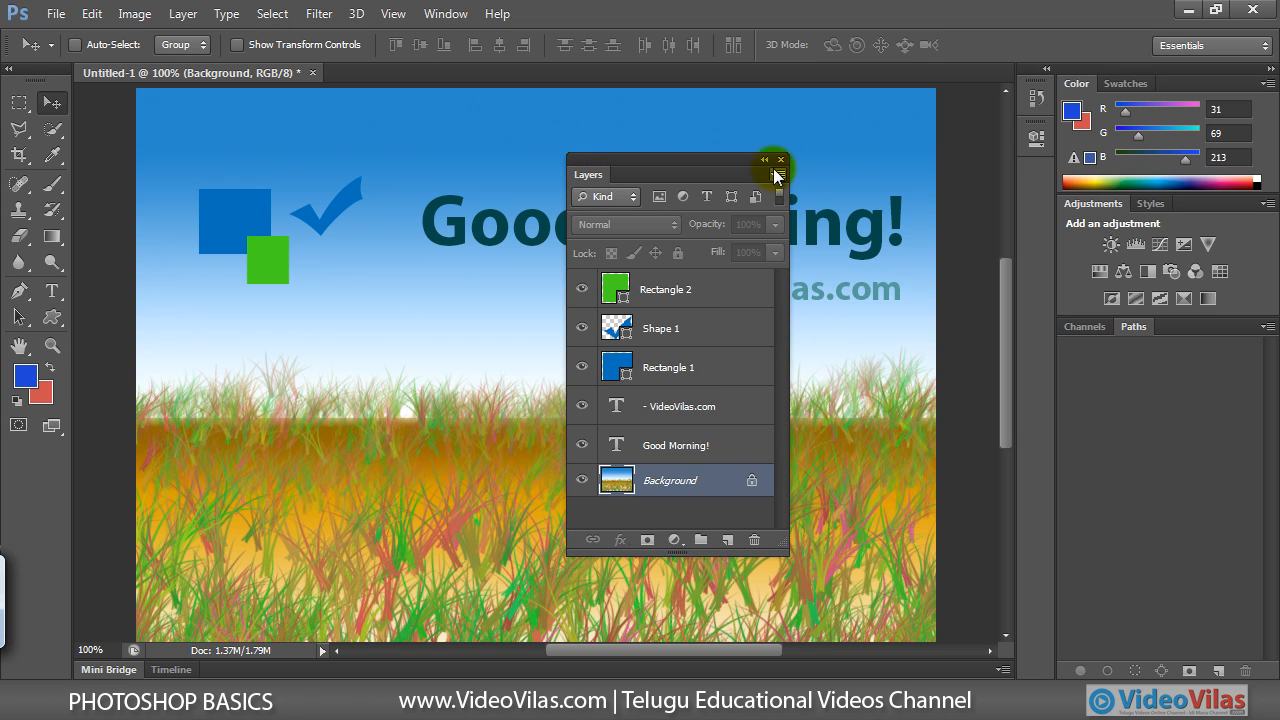
# Step: Close the floating Layers panel and reopen it, toggling its display off and on several times
pyautogui.click(781, 159)
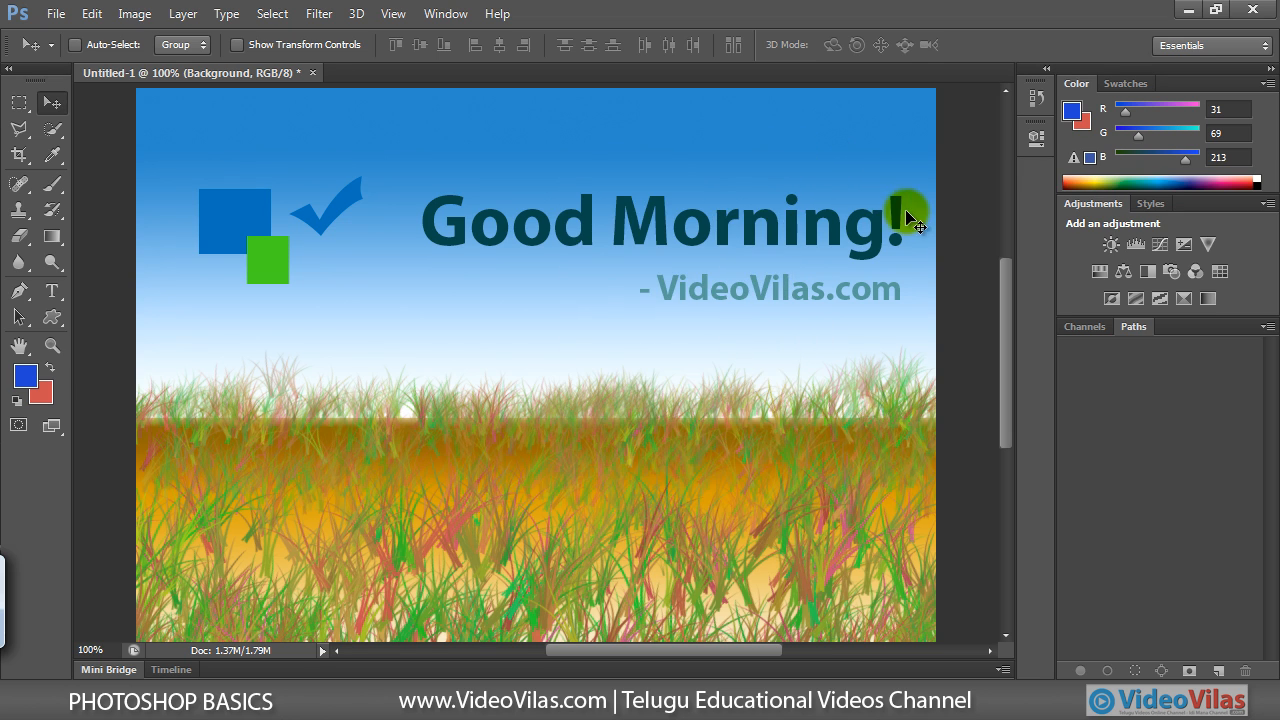
pyautogui.click(445, 13)
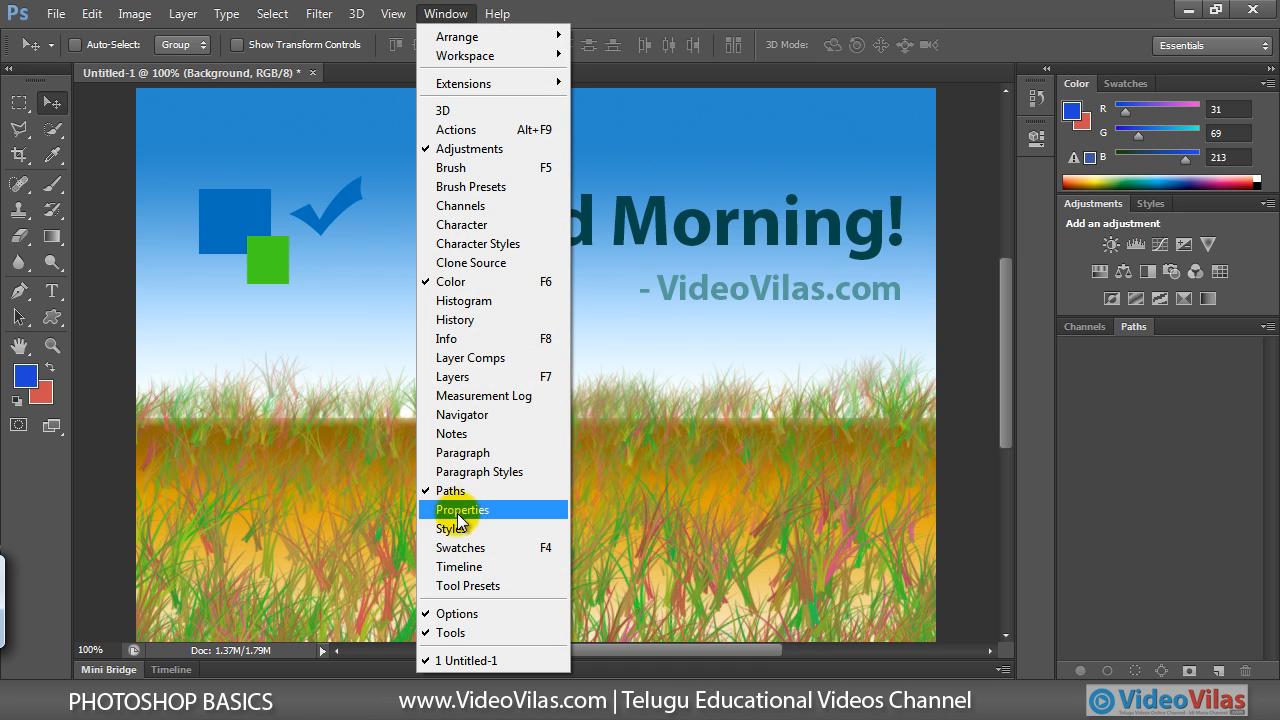
pyautogui.click(467, 378)
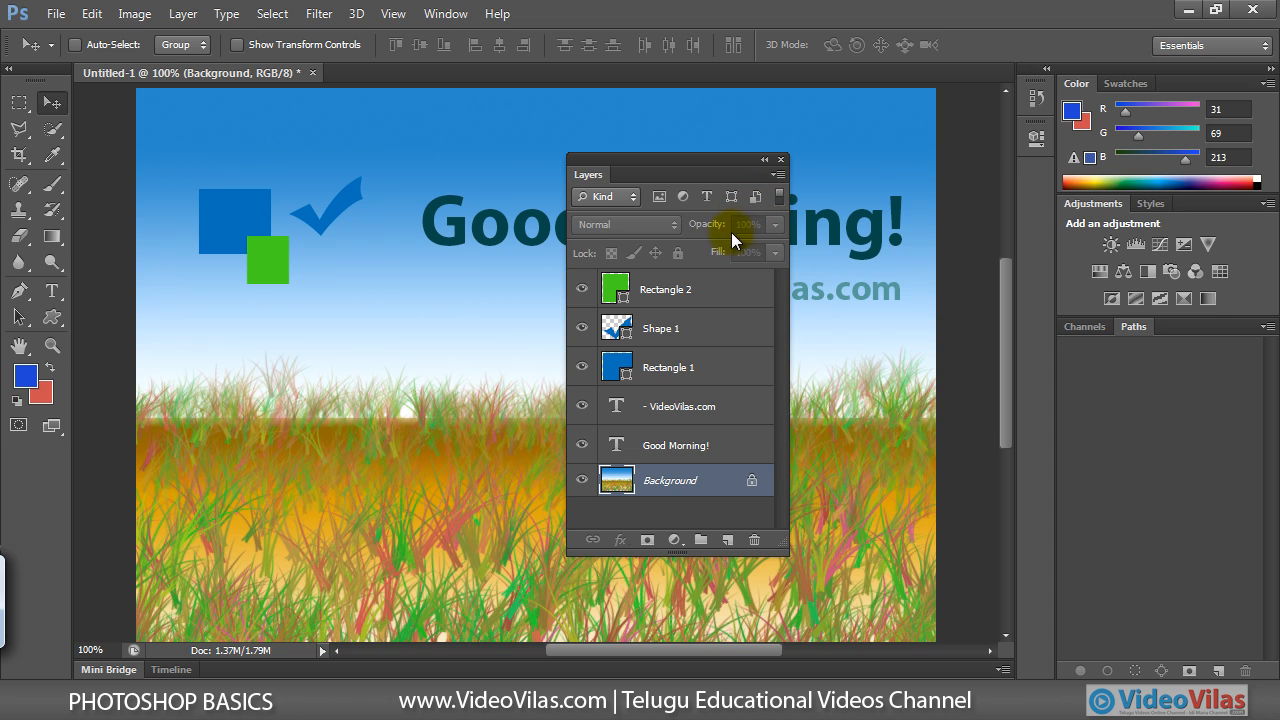
pyautogui.press('F7')
pyautogui.press('F7')
pyautogui.press('F7')
pyautogui.press('F7')
pyautogui.press('F7')
pyautogui.press('F7')
# Step: Dock the Layers panel with Channels and Paths again and make it the first in the group
pyautogui.moveTo(657, 178); pyautogui.dragTo(1083, 336)
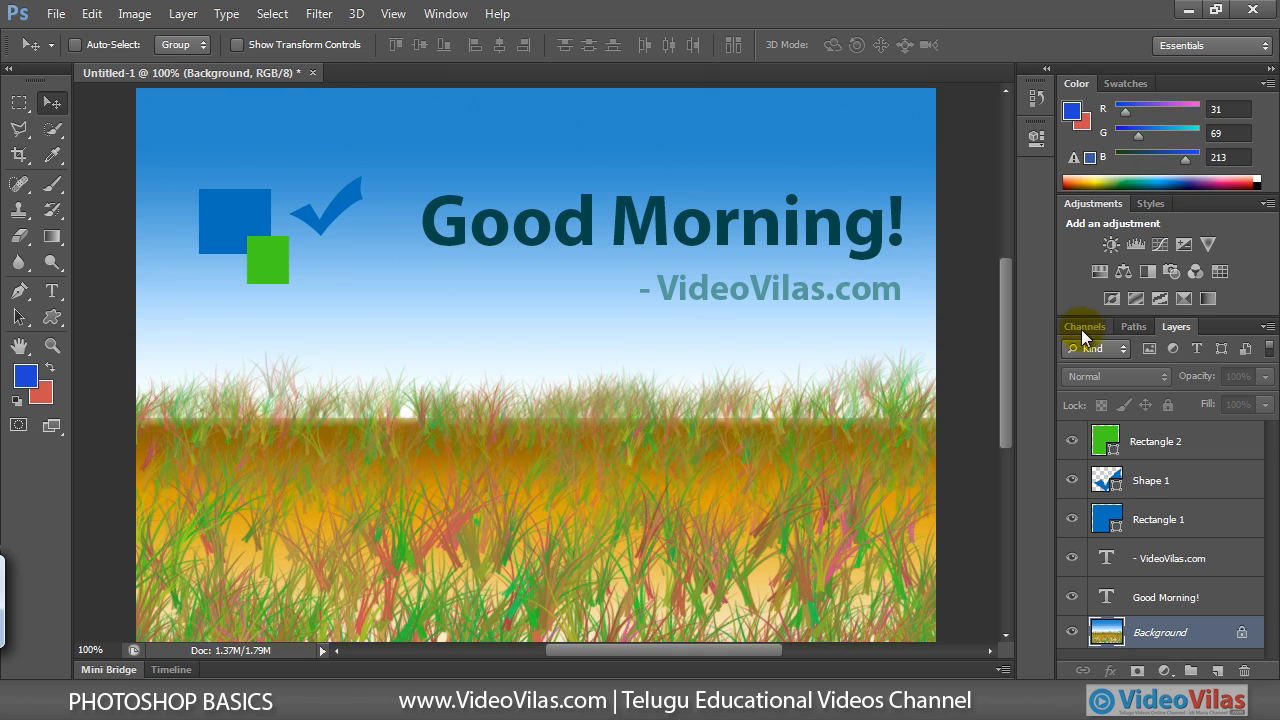
pyautogui.moveTo(1183, 335); pyautogui.dragTo(1102, 330)
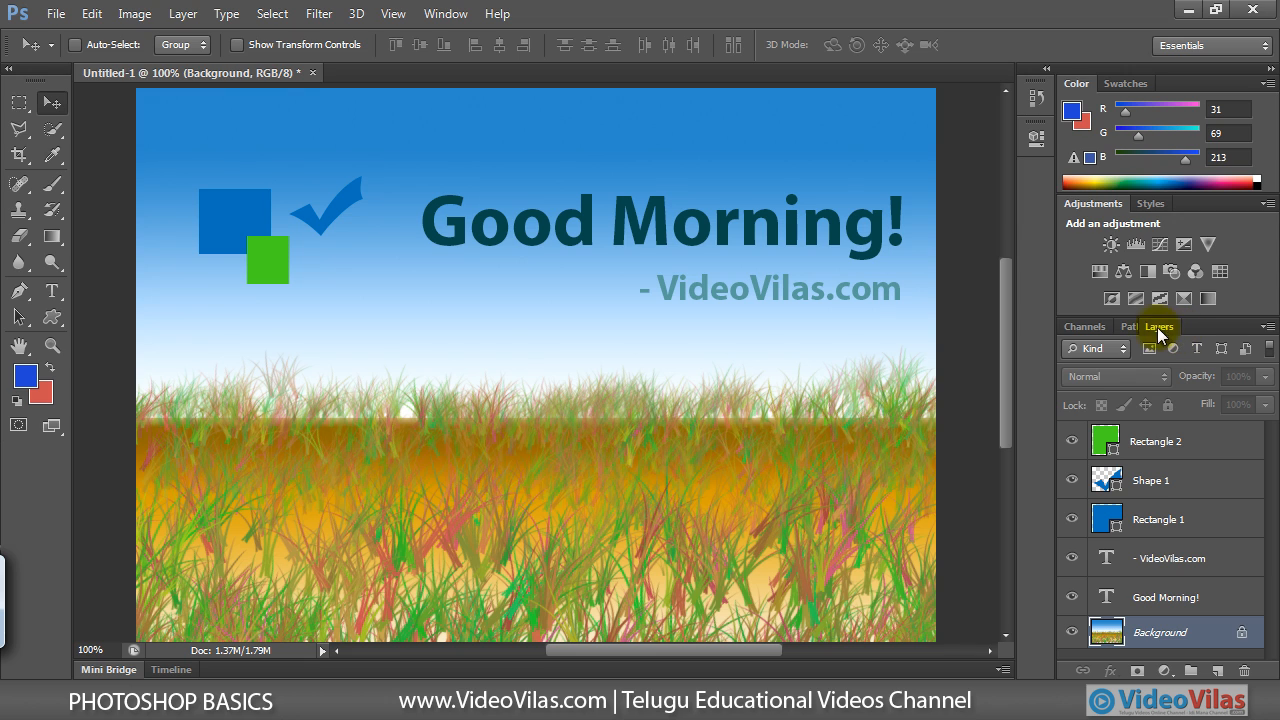
pyautogui.moveTo(1065, 335); pyautogui.dragTo(1093, 330)
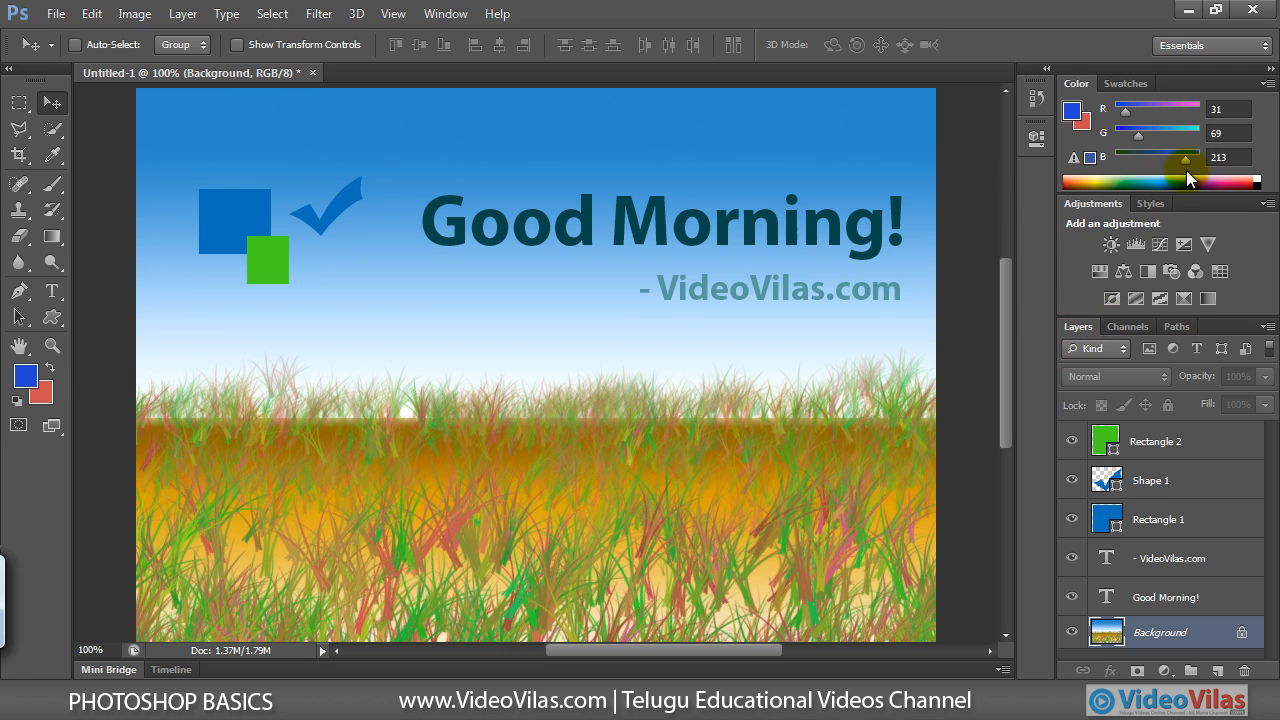
# Step: Float the Layers panel over the canvas and remove the Channels and Paths panels from the dock
pyautogui.moveTo(1075, 338); pyautogui.dragTo(766, 177)
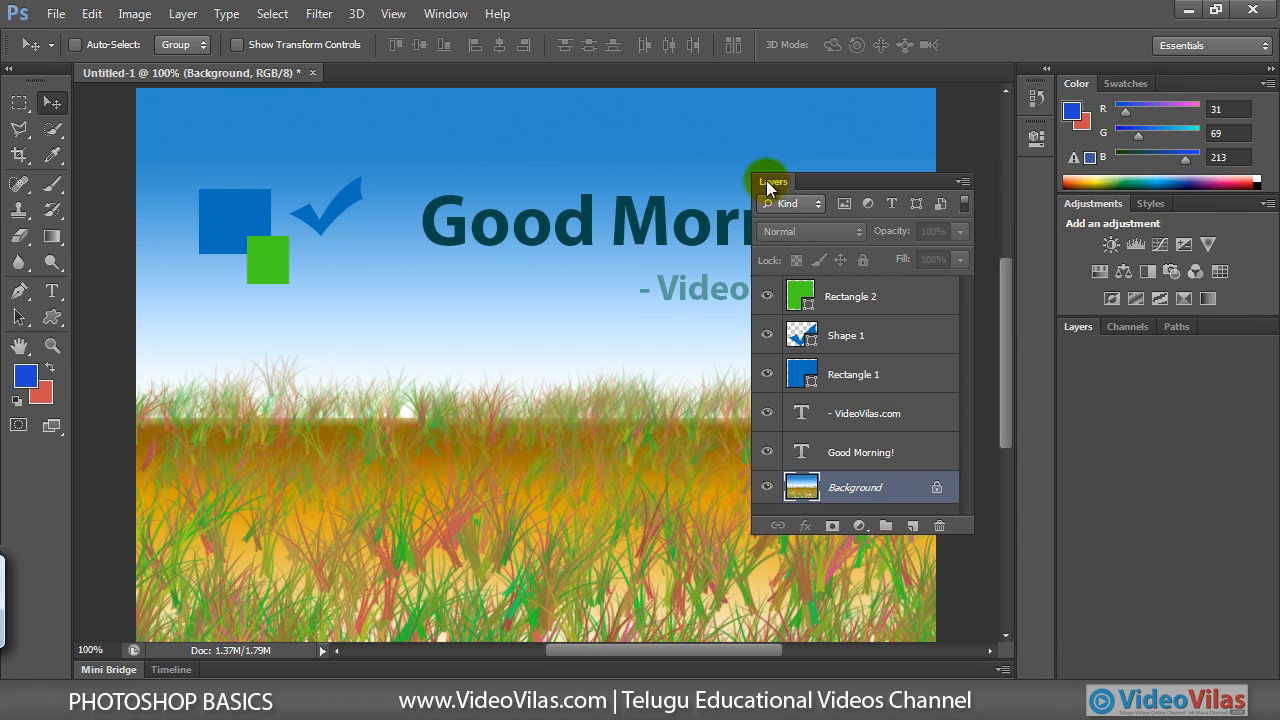
pyautogui.moveTo(1133, 326); pyautogui.dragTo(1000, 362)
pyautogui.click(1075, 358)
pyautogui.moveTo(1102, 329); pyautogui.dragTo(914, 359)
pyautogui.click(1067, 345)
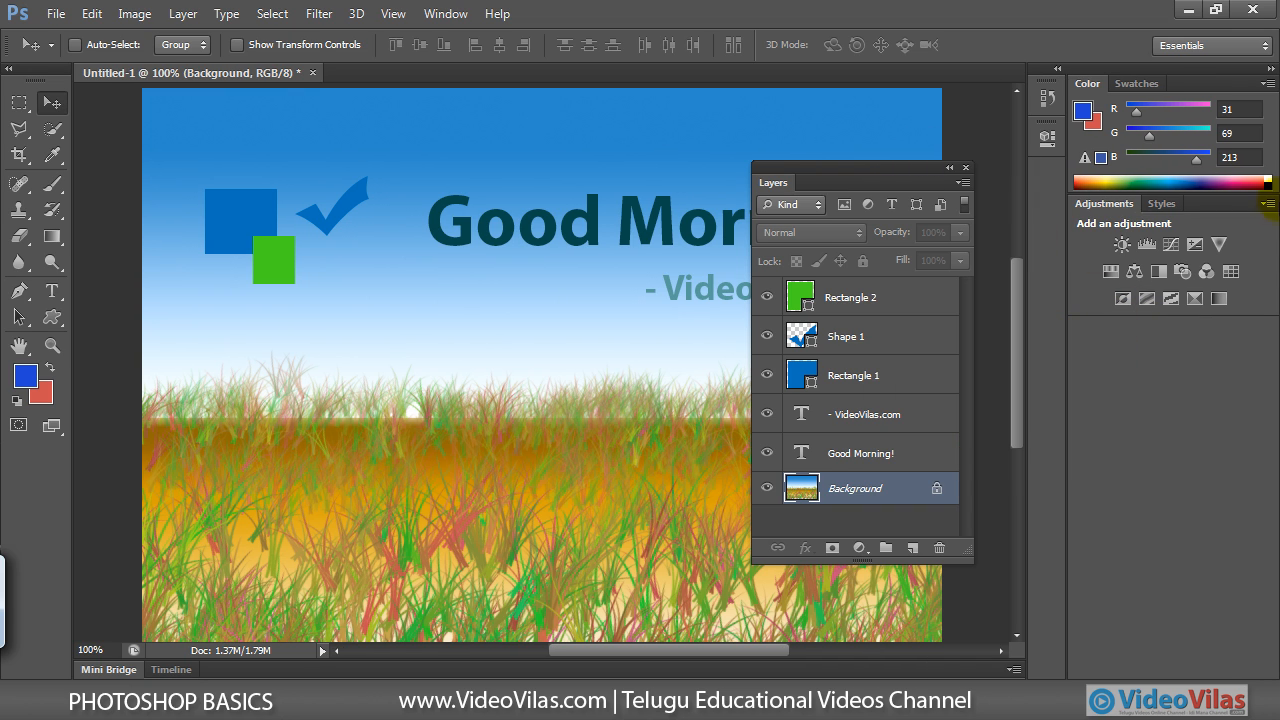
# Step: Collapse the docked panels to a narrow column without labels and move the floating Layers panel closer to them
pyautogui.click(1271, 70)
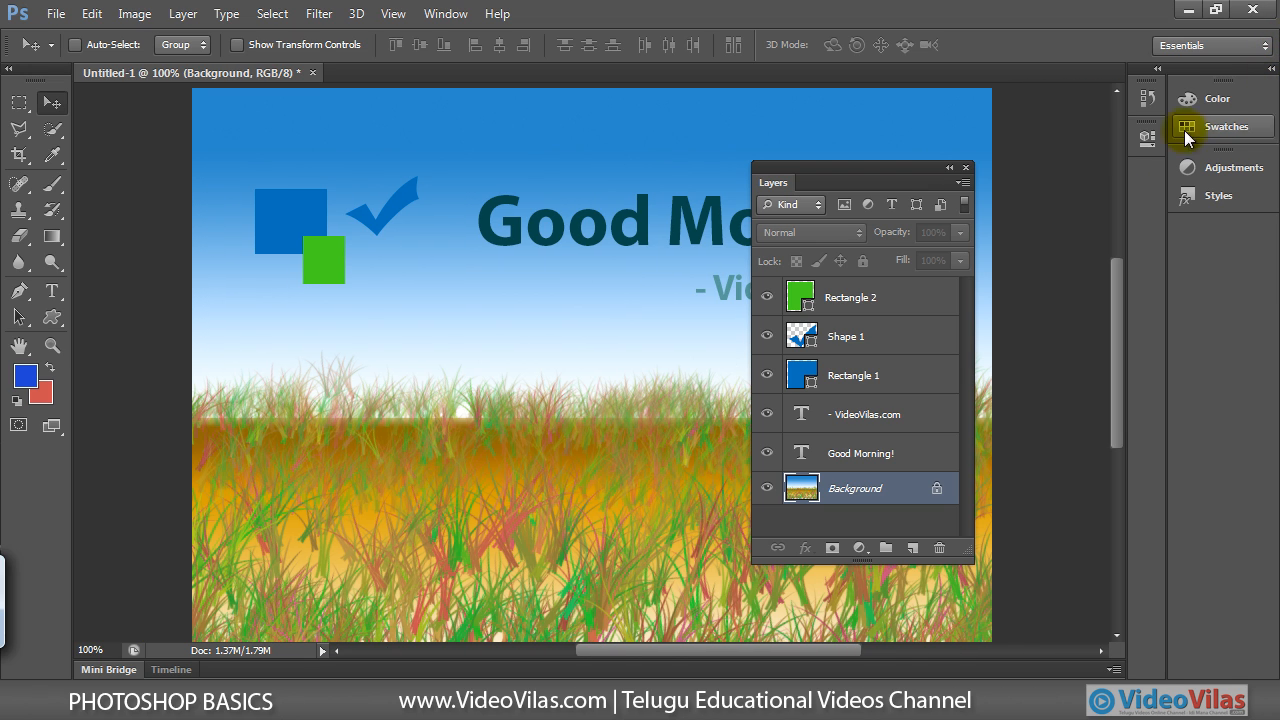
pyautogui.moveTo(1166, 180); pyautogui.dragTo(1262, 195)
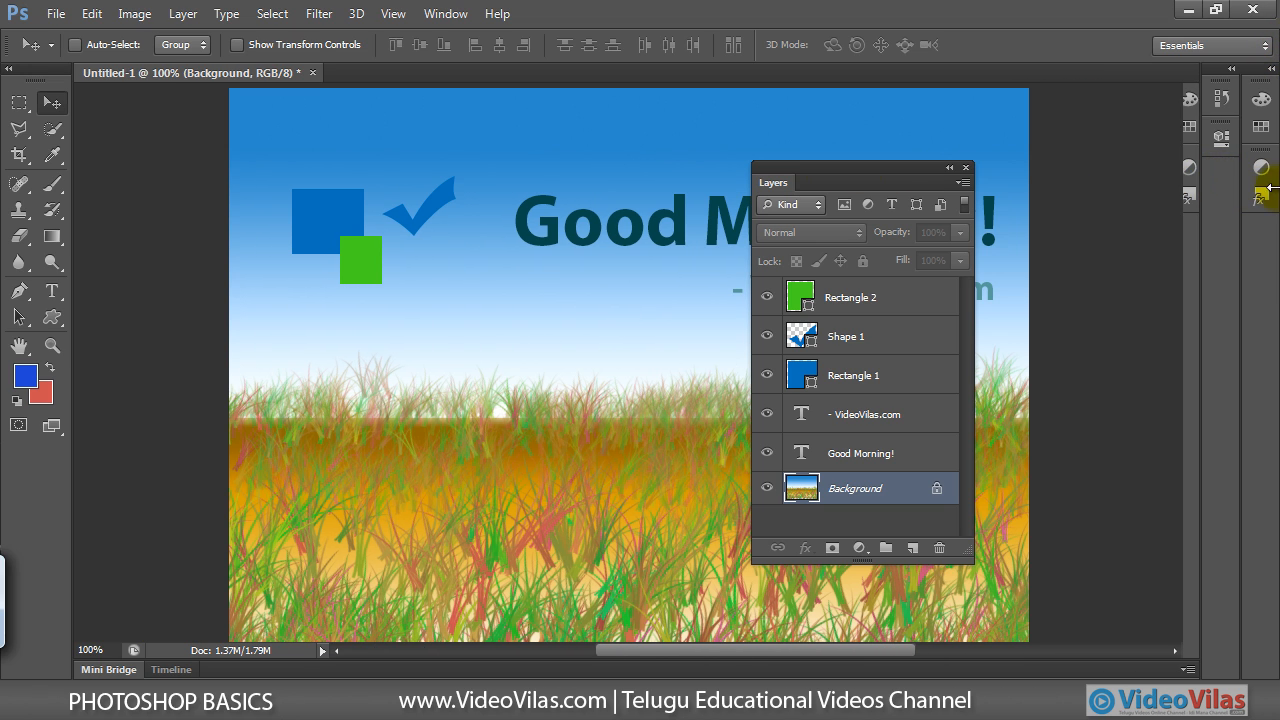
pyautogui.moveTo(773, 188); pyautogui.dragTo(926, 194)
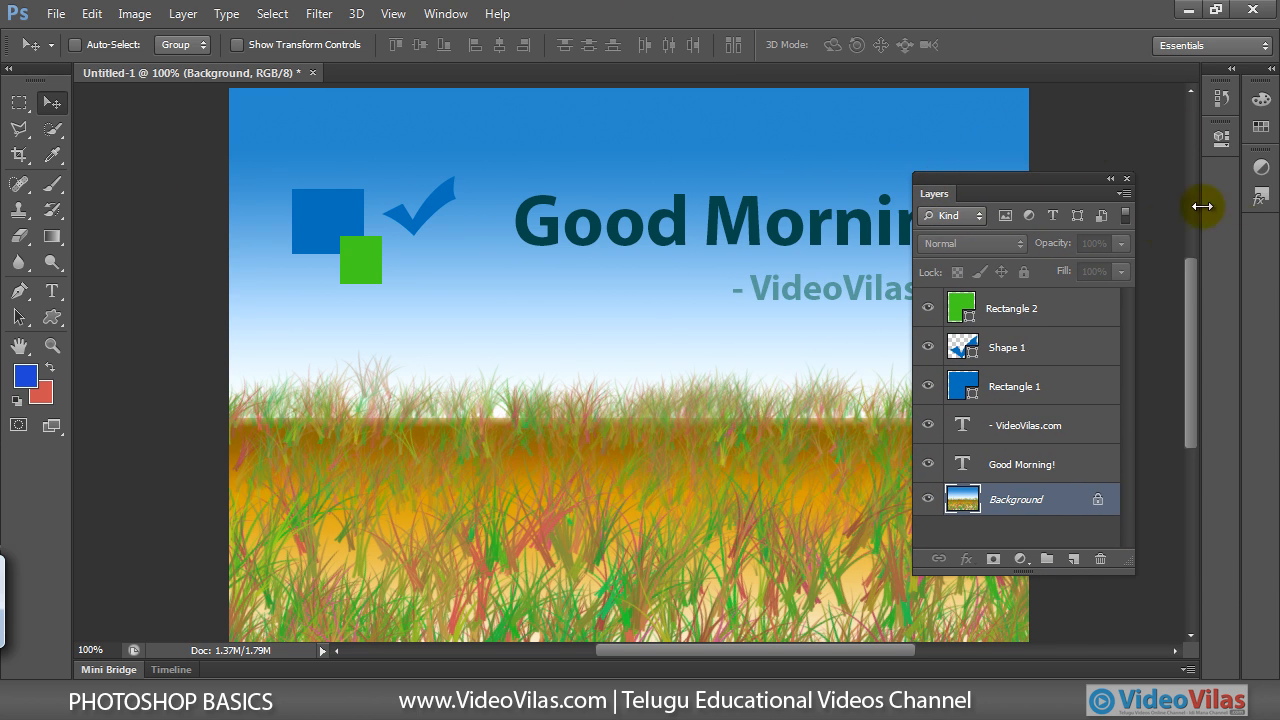
pyautogui.moveTo(1202, 310); pyautogui.dragTo(1270, 318)
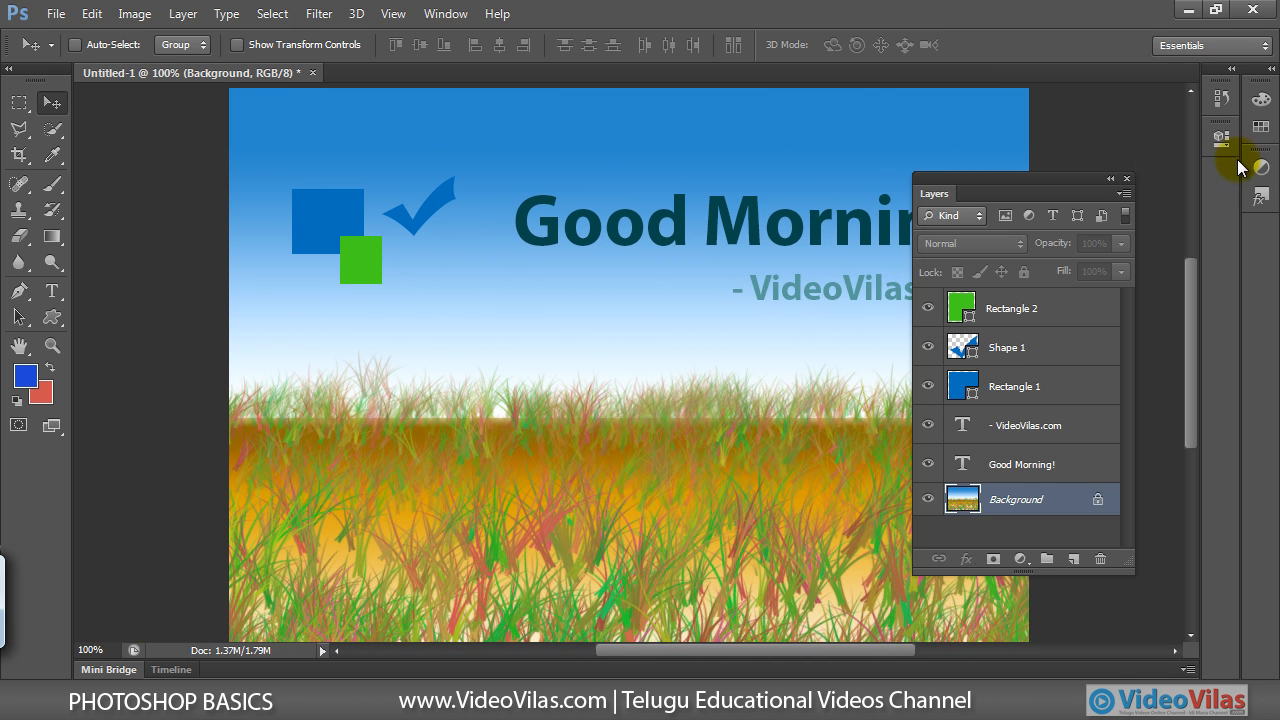
# Step: Expand each of the two docked panel columns and collapse it back to icons
pyautogui.click(1232, 72)
pyautogui.click(1231, 72)
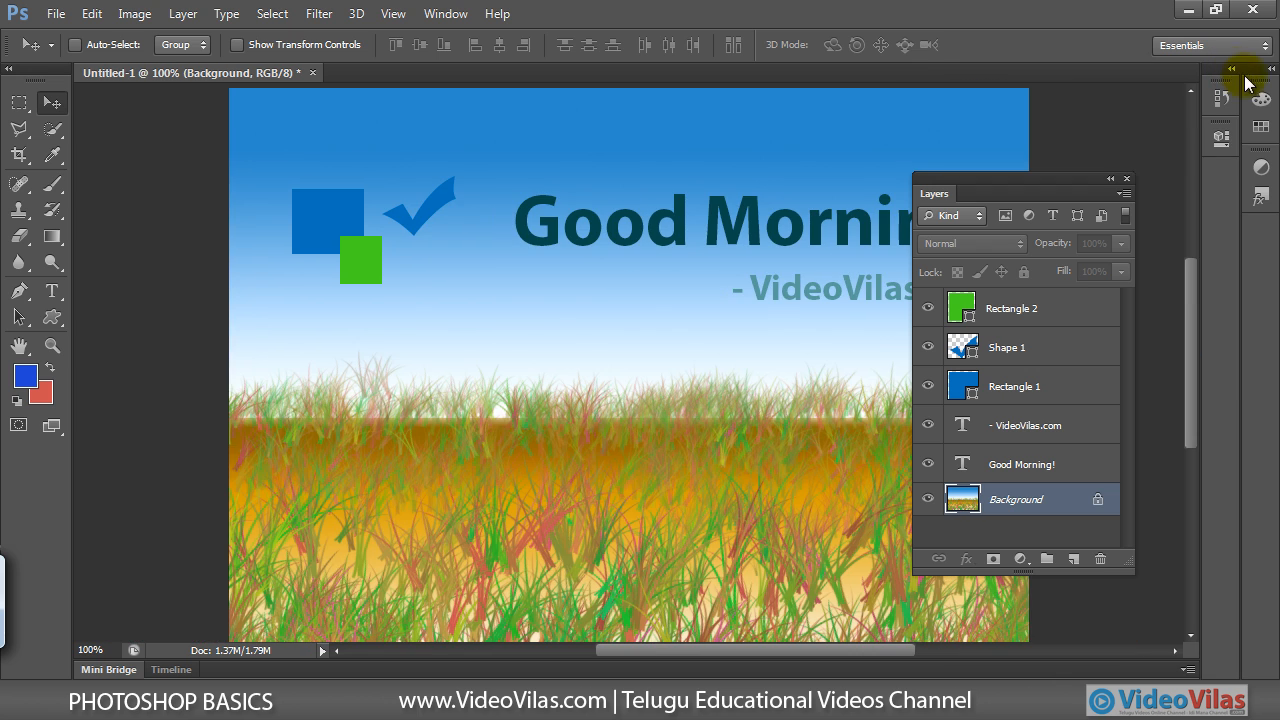
pyautogui.click(1272, 70)
pyautogui.click(1269, 72)
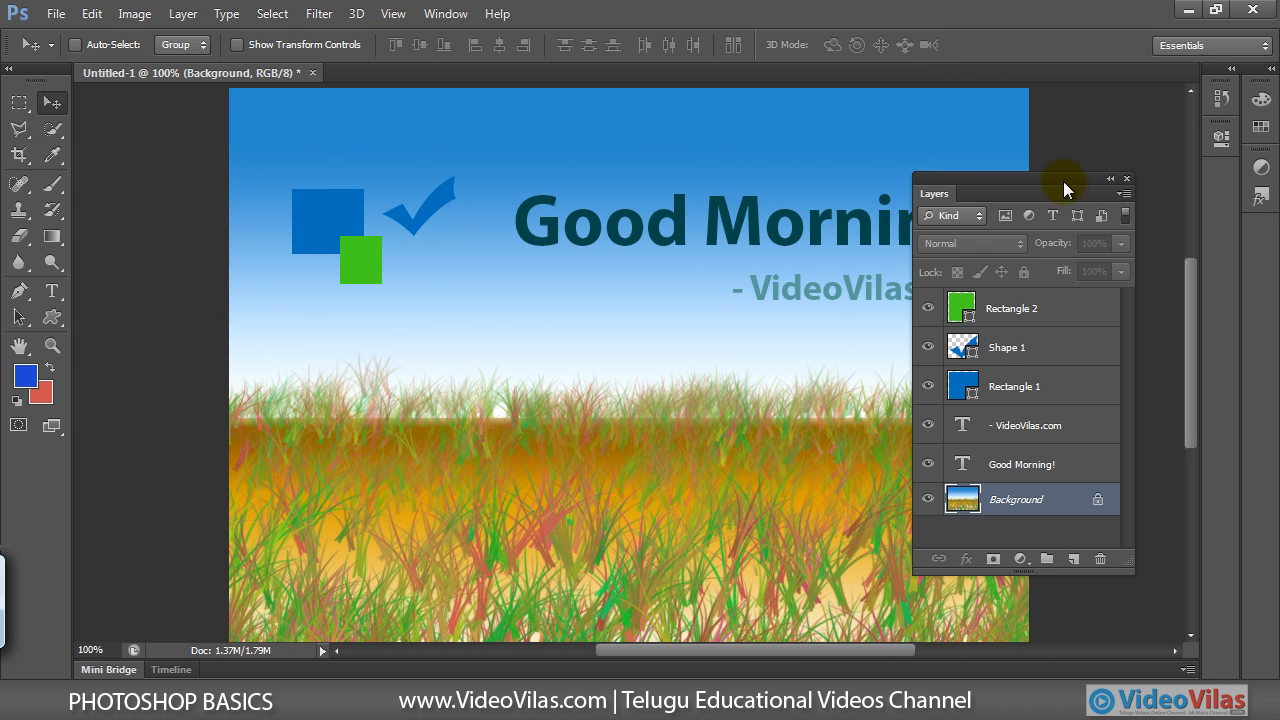
# Step: Collapse the Layers panel to a floating icon near the dock, testing how it opens and closes from there
pyautogui.click(1110, 180)
pyautogui.moveTo(950, 187); pyautogui.dragTo(1092, 183)
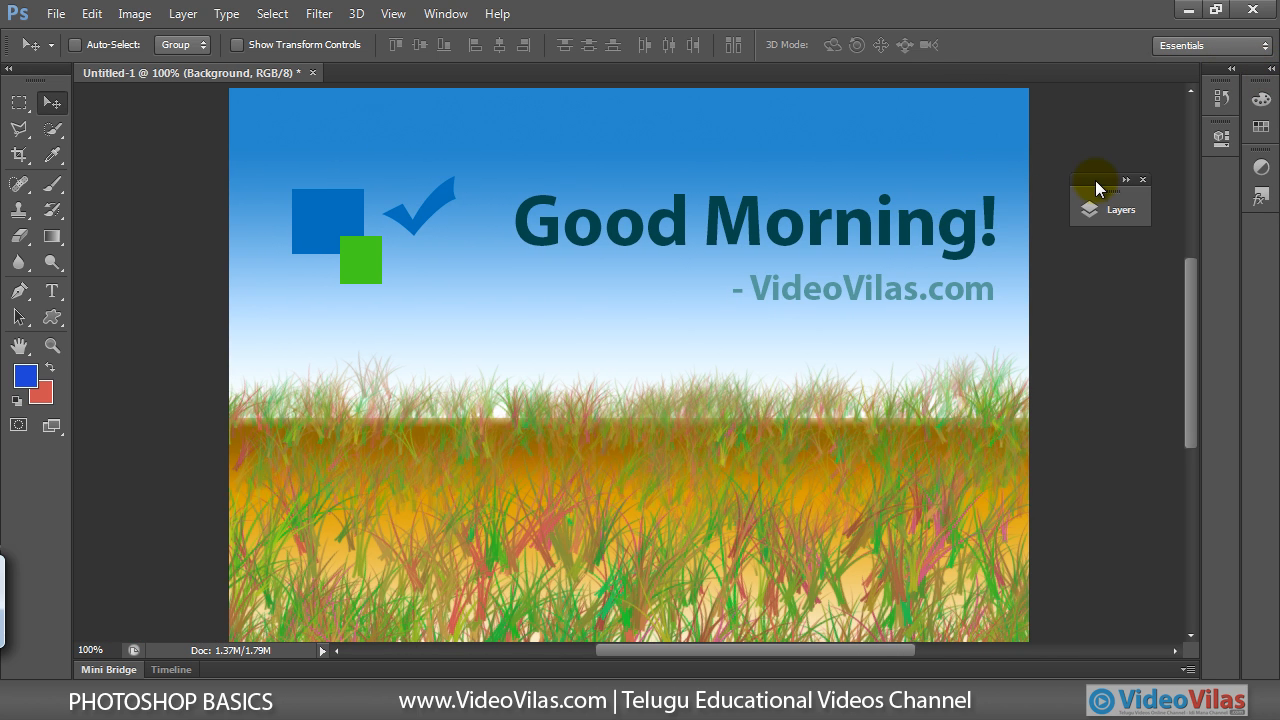
pyautogui.click(1085, 205)
pyautogui.click(1087, 200)
pyautogui.click(1089, 201)
pyautogui.click(1094, 203)
pyautogui.click(1092, 200)
pyautogui.click(1090, 200)
pyautogui.click(1097, 202)
pyautogui.click(1069, 199)
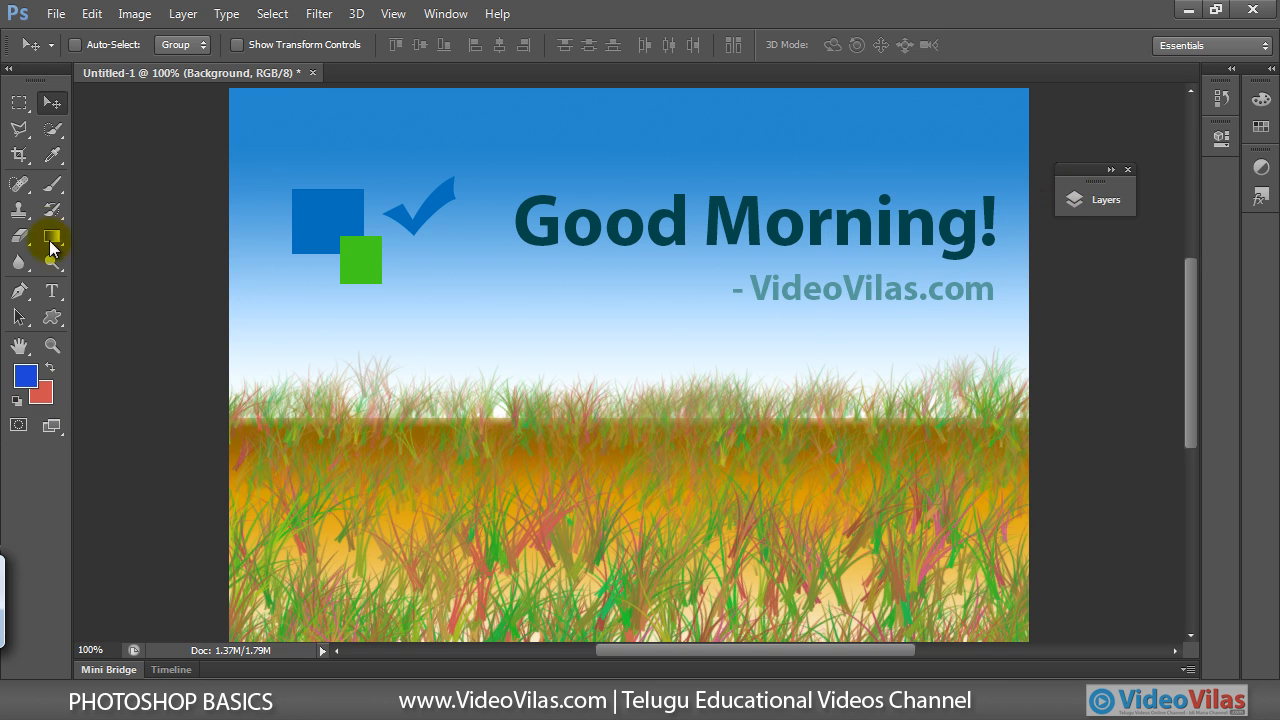
# Step: Create a new 800 x 600 pixel document from the Web preset with a white background
pyautogui.click(54, 13)
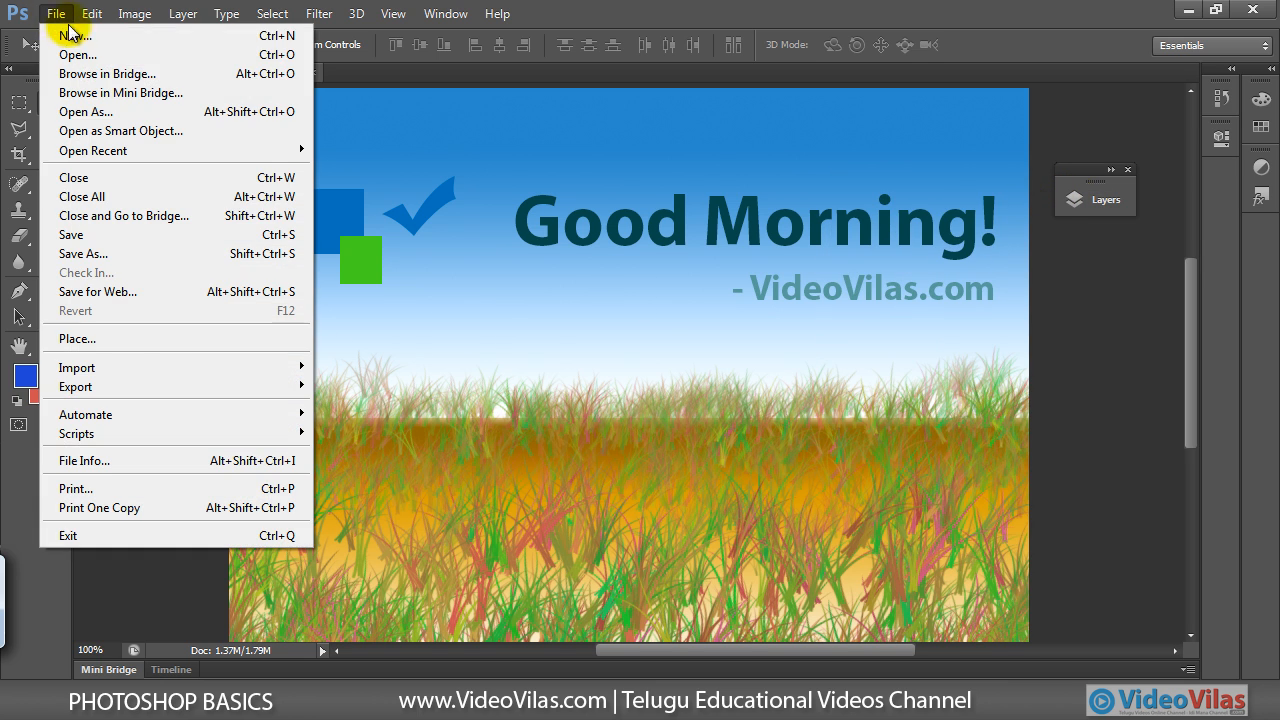
pyautogui.hotkey('ctrl', 'n')
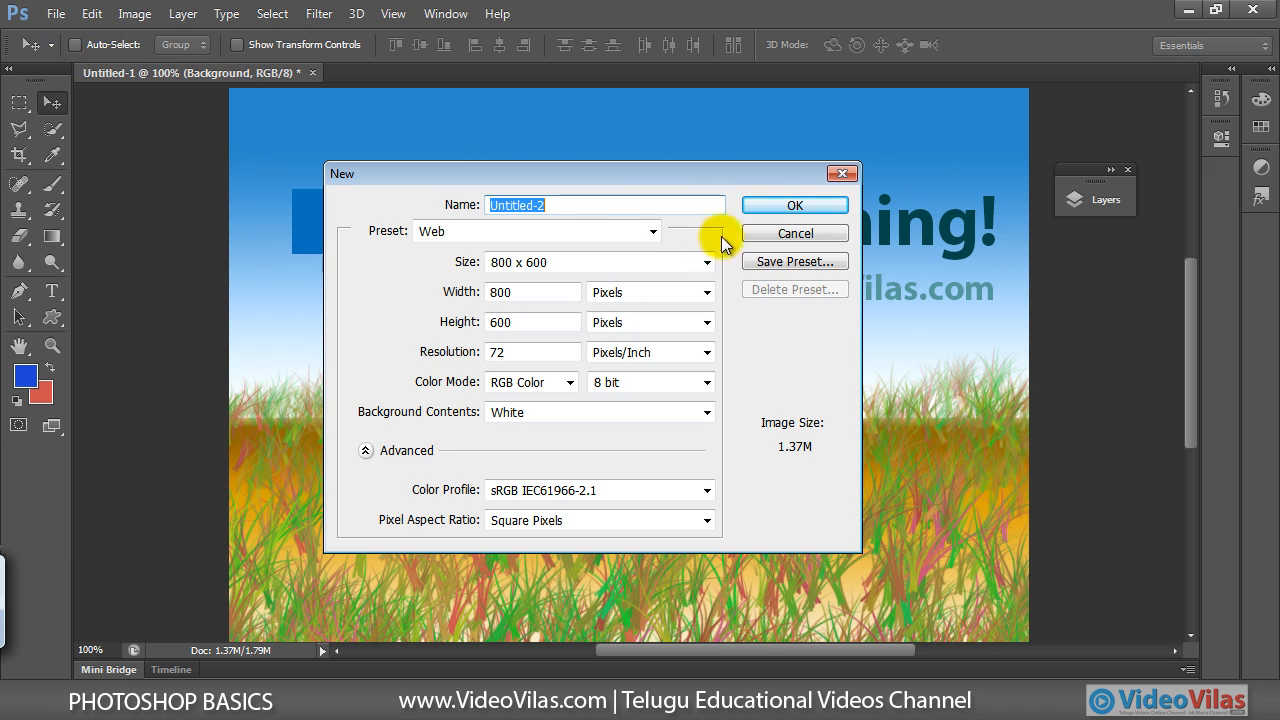
pyautogui.click(763, 206)
# Step: Activate the Brush tool and expand the Layers panel, placing it beside the blank canvas
pyautogui.click(52, 184)
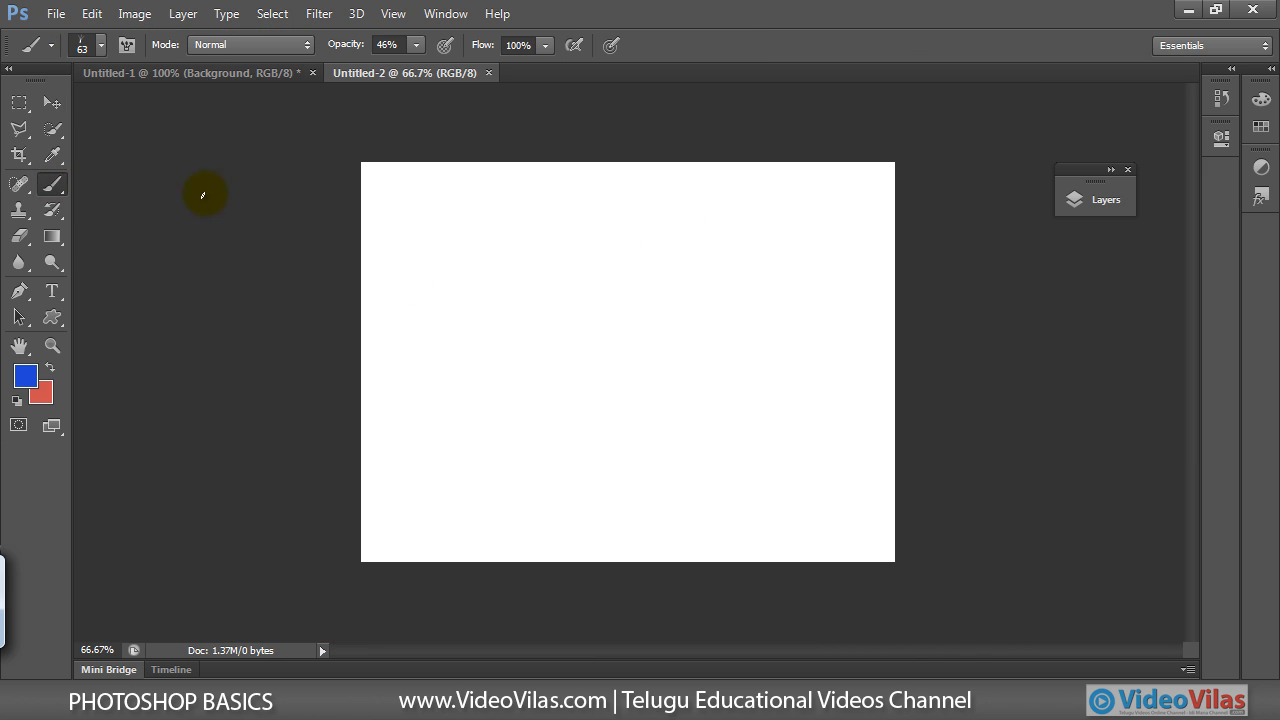
pyautogui.click(1084, 202)
pyautogui.moveTo(957, 188); pyautogui.dragTo(1103, 183)
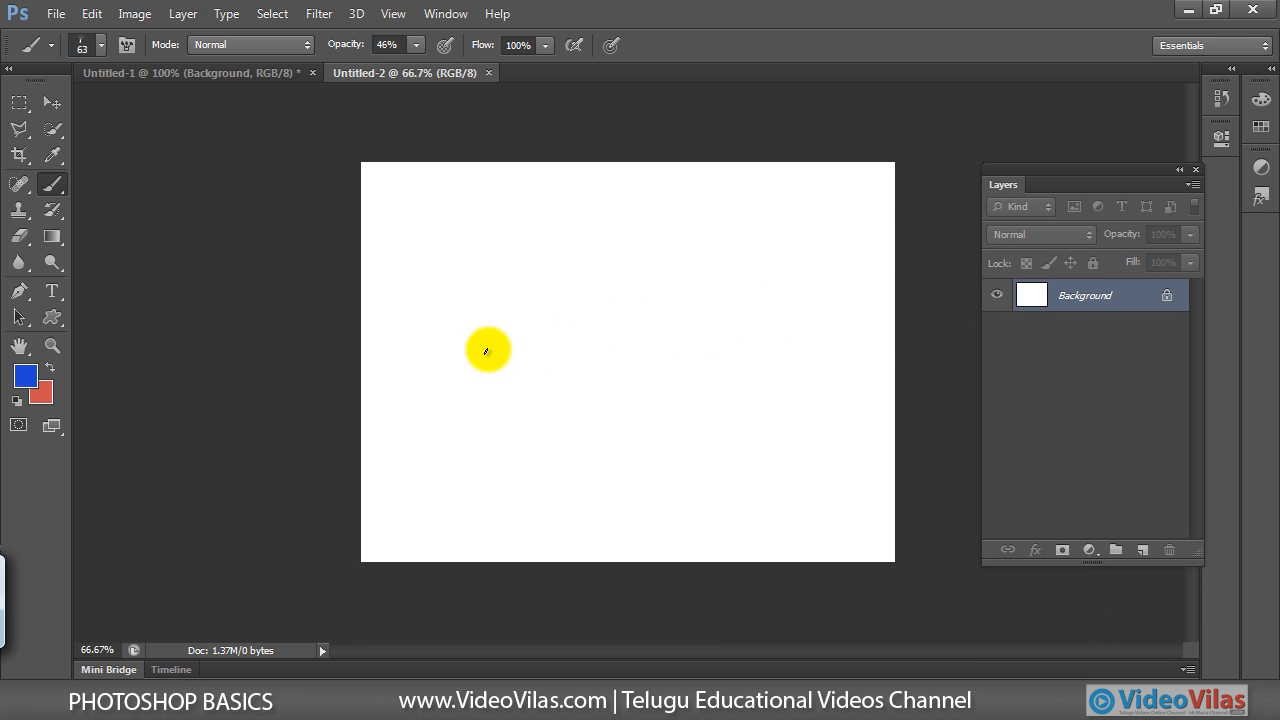
# Step: Reset the colours to black foreground and white background, and try a grass brush stroke on the canvas before undoing it
pyautogui.click(16, 400)
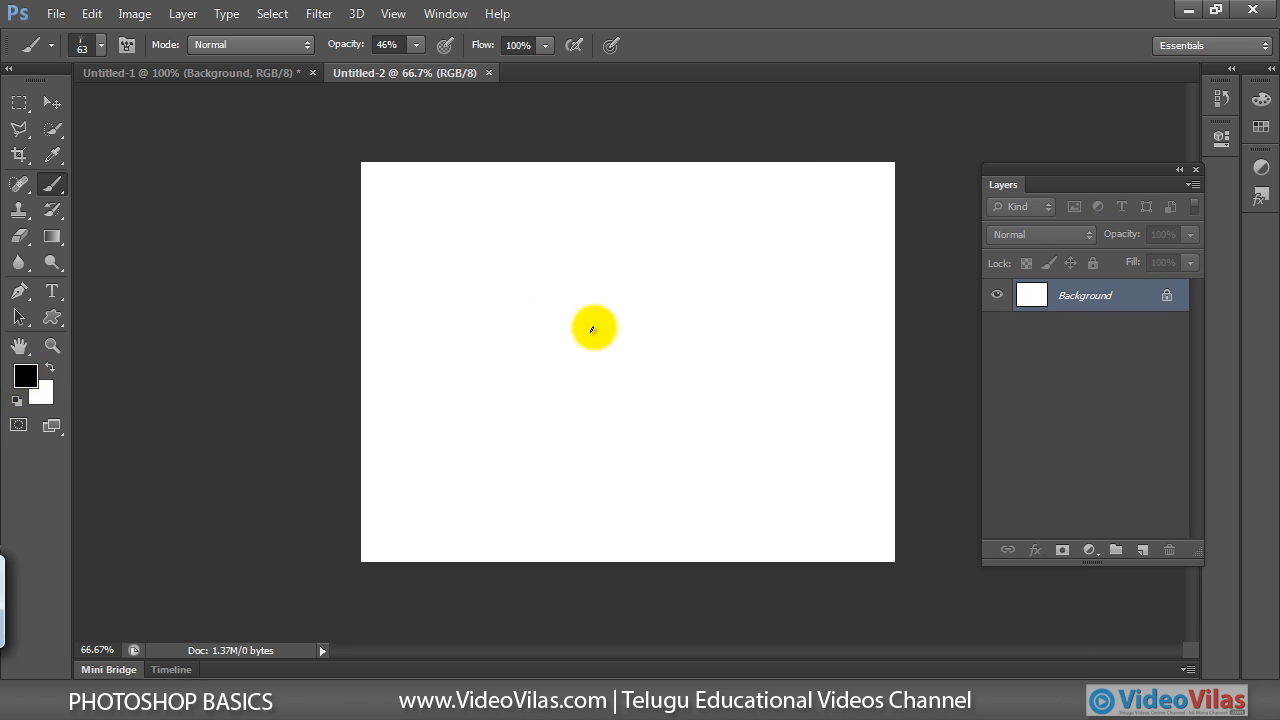
pyautogui.moveTo(489, 363)
pyautogui.mouseDown()
pyautogui.moveTo(534, 340)
pyautogui.moveTo(491, 373)
pyautogui.mouseUp()
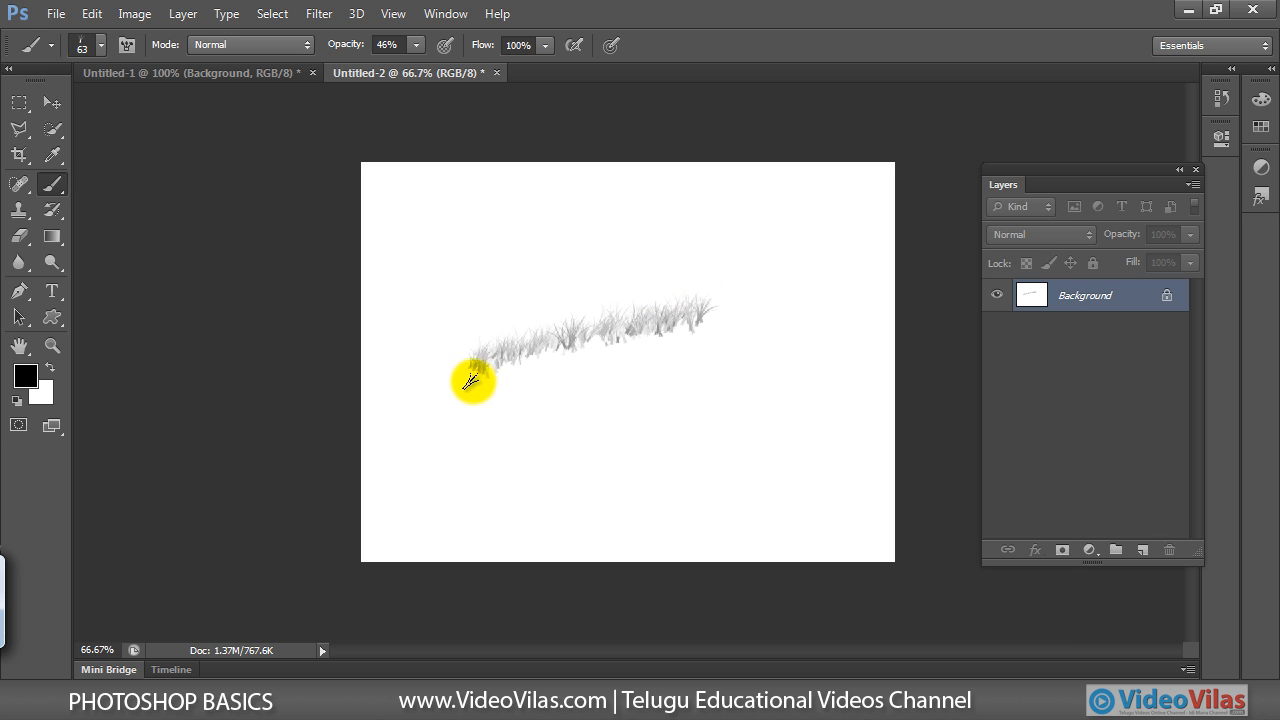
pyautogui.hotkey('ctrl', 'z')
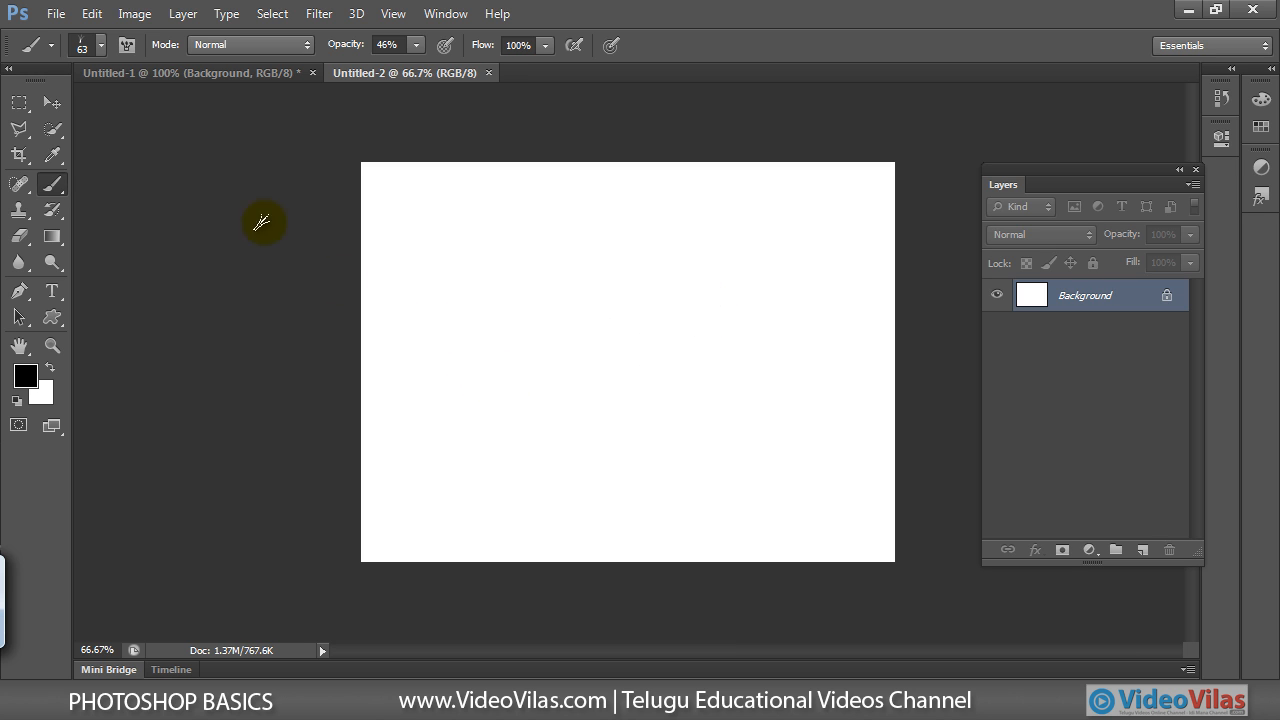
# Step: Choose a hard round brush of 15 px in place of the grass brush
pyautogui.click(100, 45)
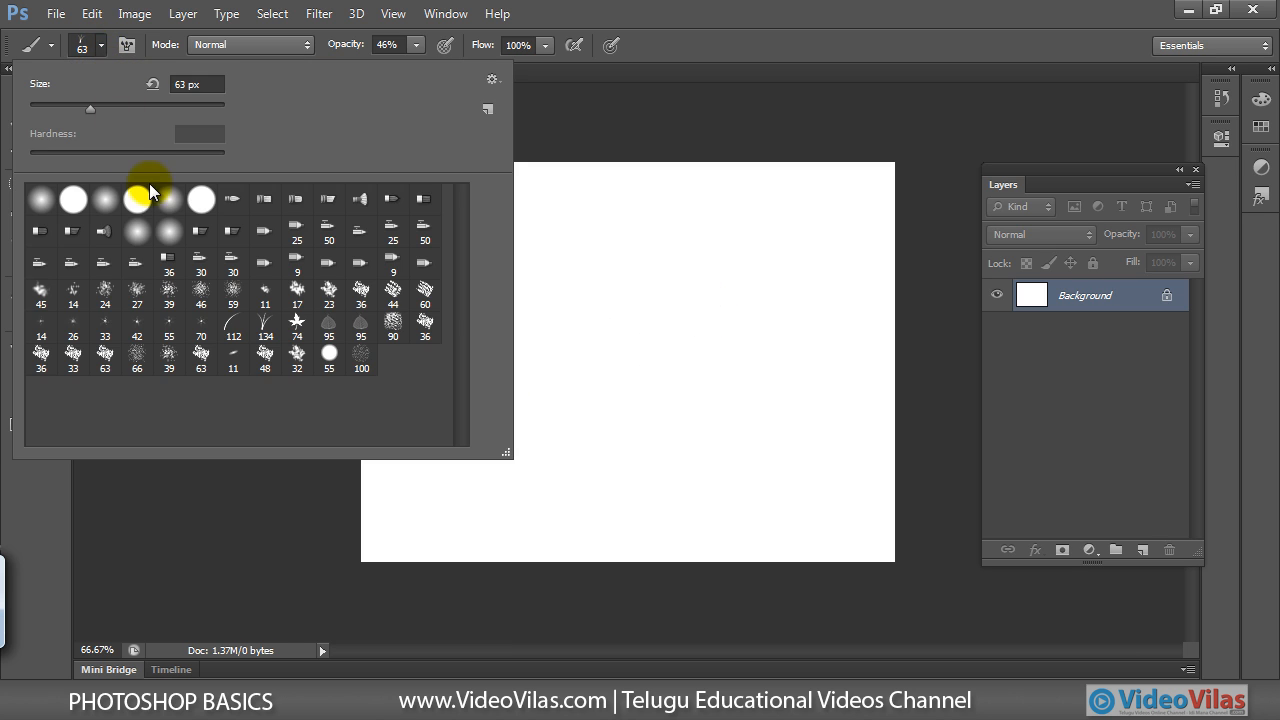
pyautogui.click(73, 199)
pyautogui.click(720, 20)
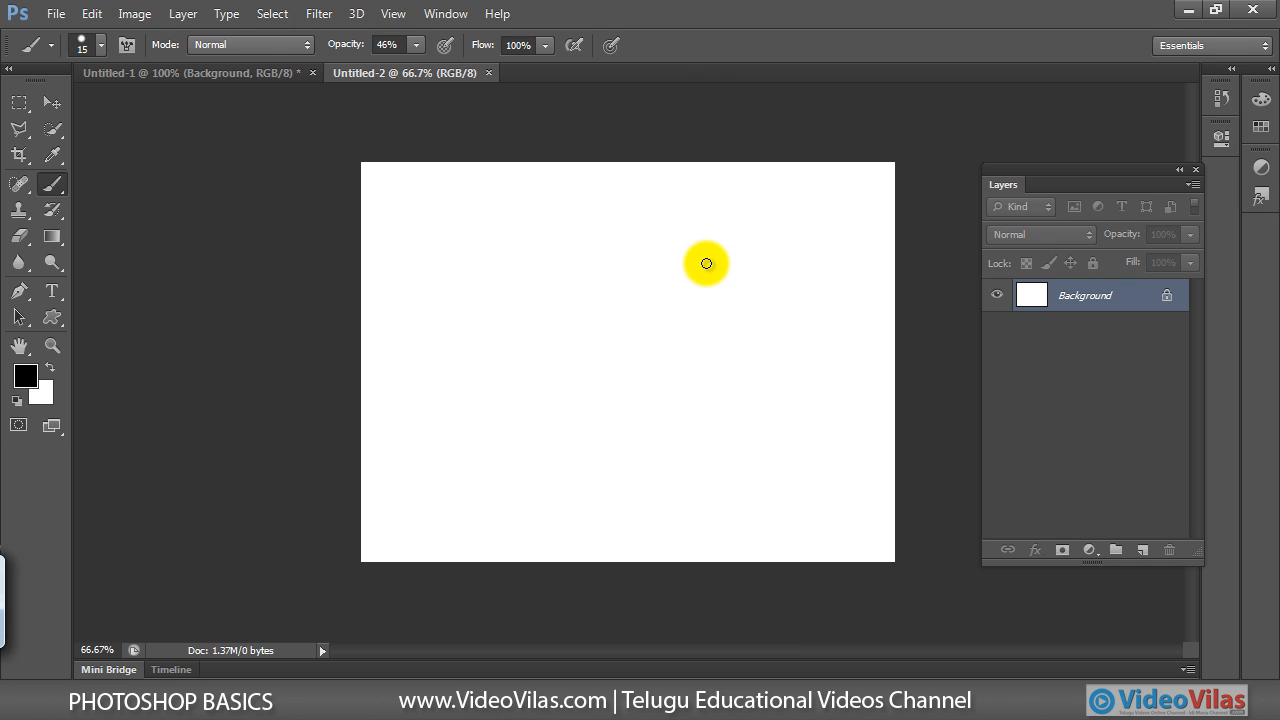
# Step: Try a few squiggly test strokes on the blank canvas at 46% opacity and undo them
pyautogui.moveTo(503, 298)
pyautogui.mouseDown()
pyautogui.moveTo(490, 403)
pyautogui.moveTo(528, 403)
pyautogui.mouseUp()
pyautogui.moveTo(591, 293)
pyautogui.mouseDown()
pyautogui.moveTo(634, 400)
pyautogui.moveTo(600, 407)
pyautogui.mouseUp()
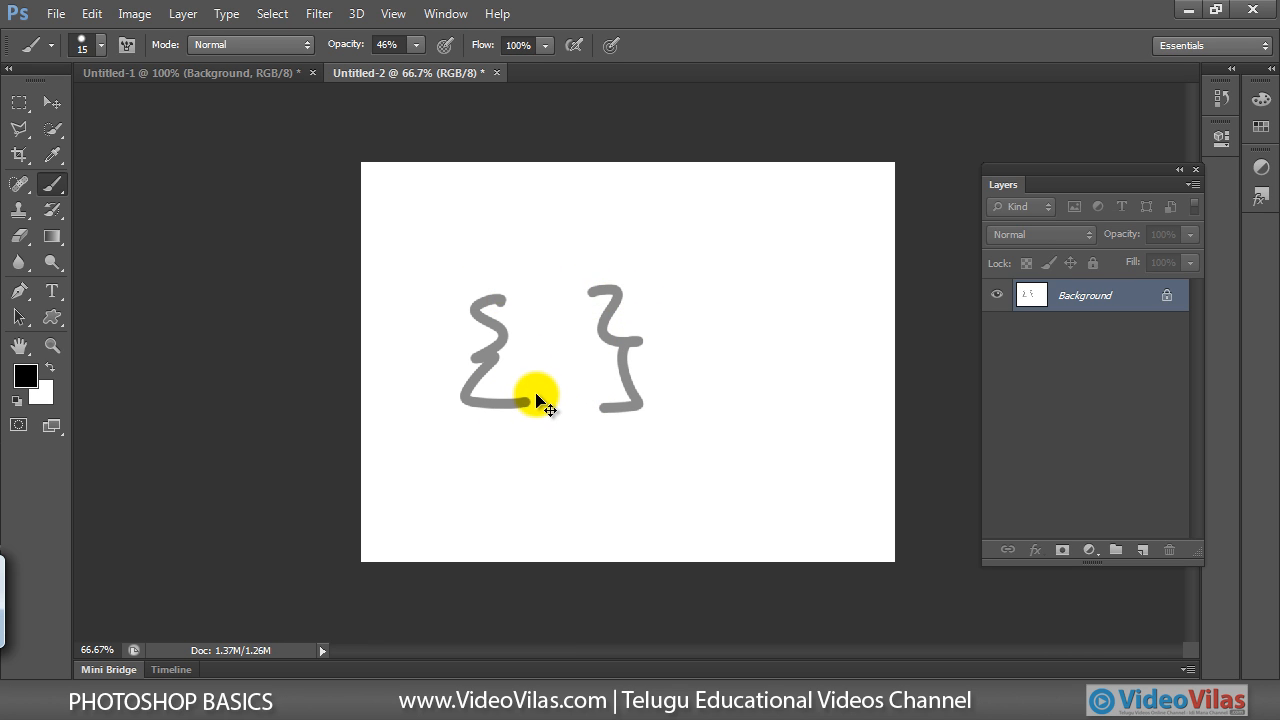
pyautogui.hotkey('ctrl', 'z')
pyautogui.moveTo(590, 294); pyautogui.dragTo(608, 402)
pyautogui.hotkey('ctrl', 'z')
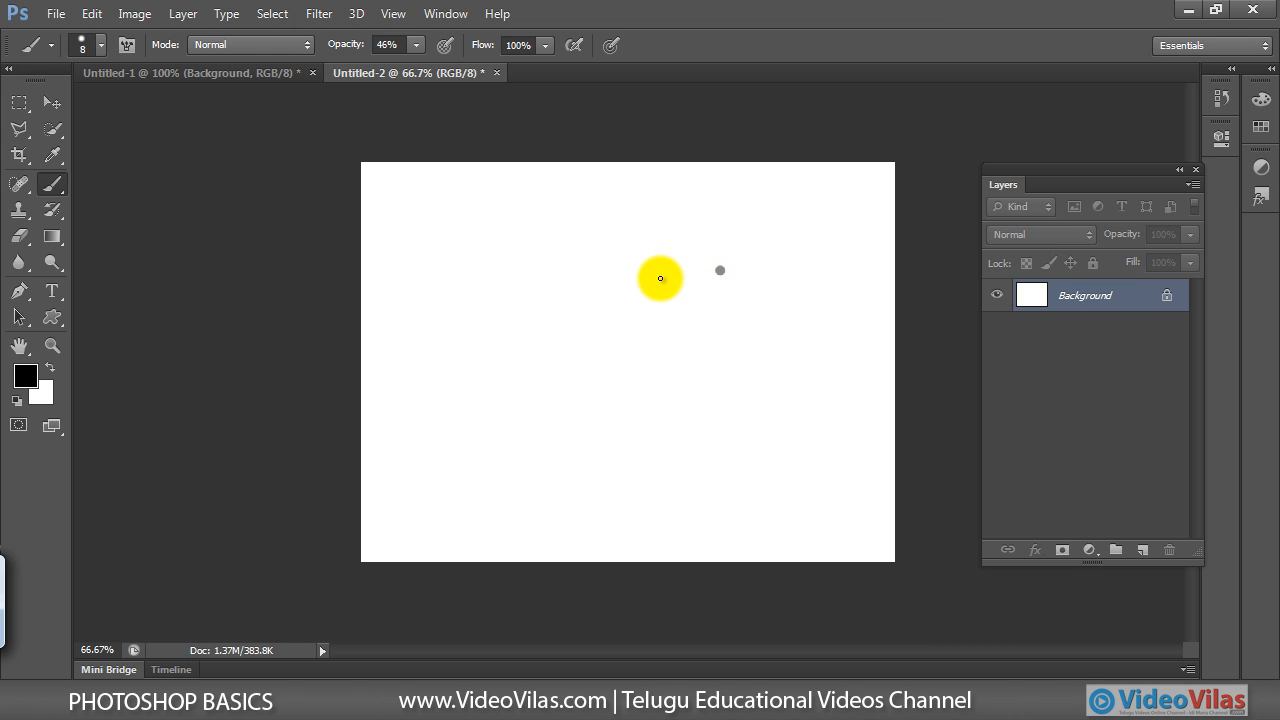
pyautogui.hotkey('ctrl', 'z')
# Step: Set the brush to 7 px and 100% opacity, testing it with squiggly strokes that are undone
pyautogui.press('[')
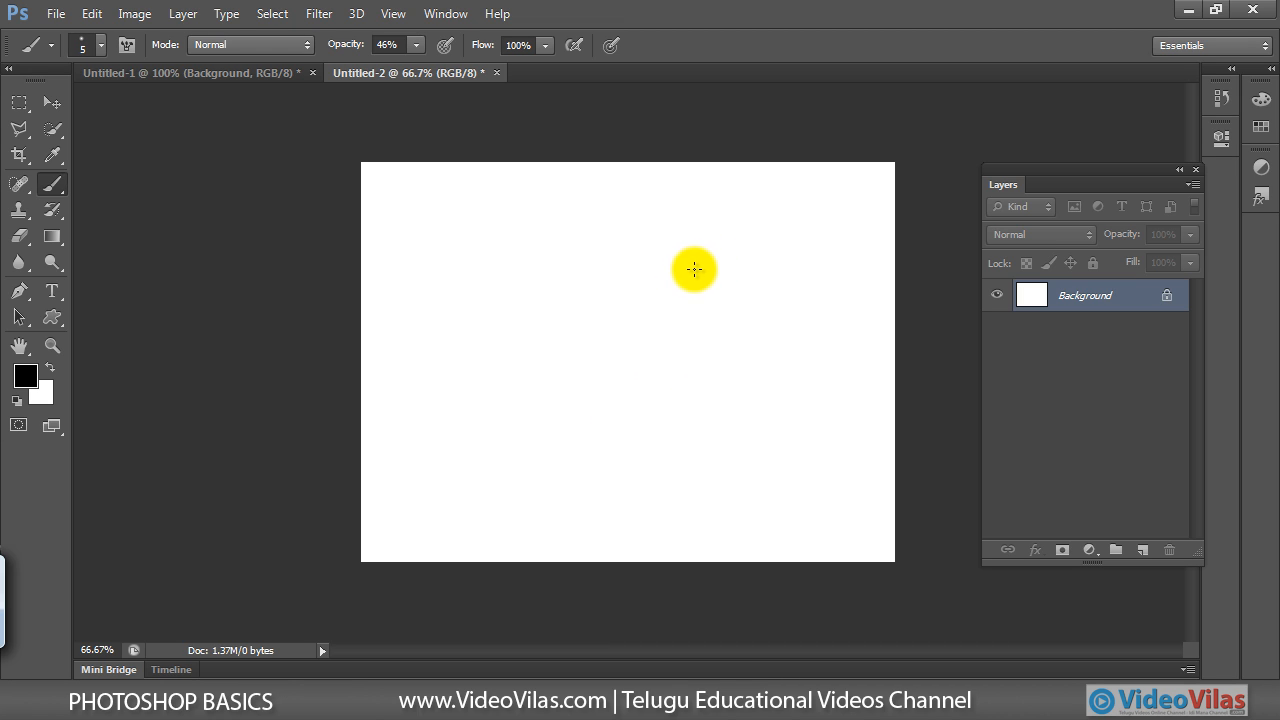
pyautogui.moveTo(630, 265)
pyautogui.mouseDown()
pyautogui.moveTo(666, 314)
pyautogui.moveTo(652, 405)
pyautogui.mouseUp()
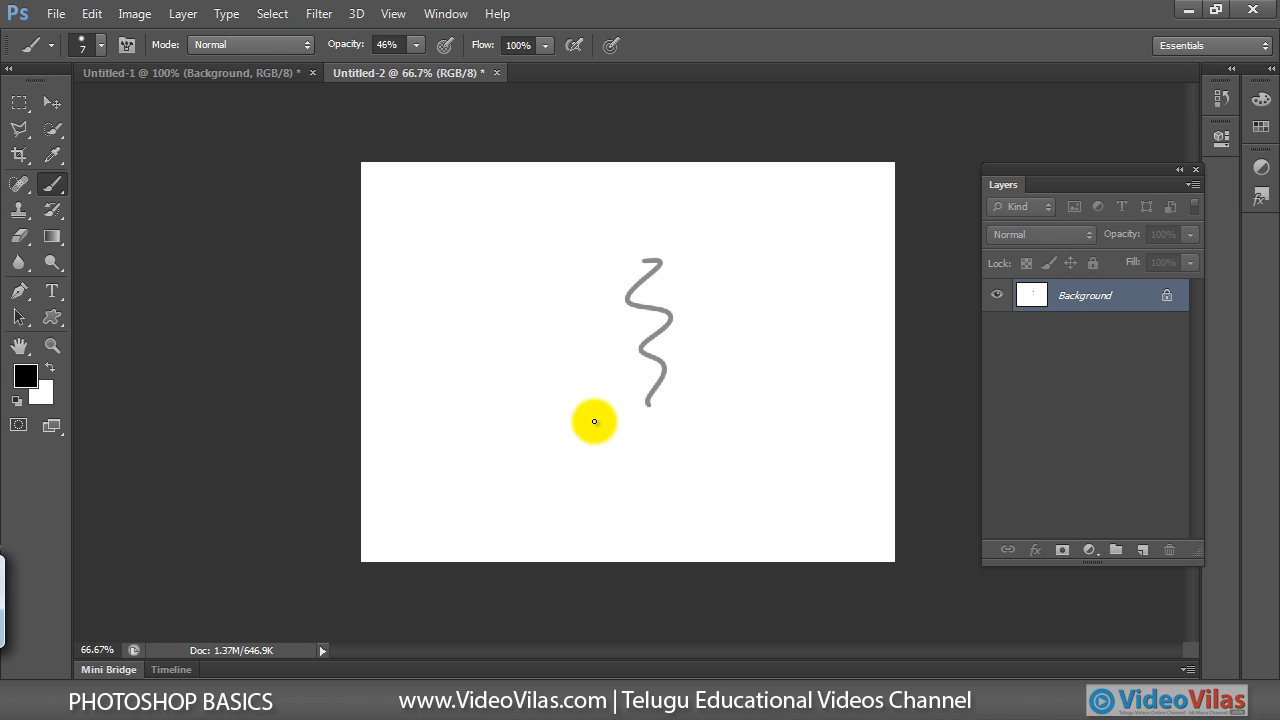
pyautogui.hotkey('ctrl', 'z')
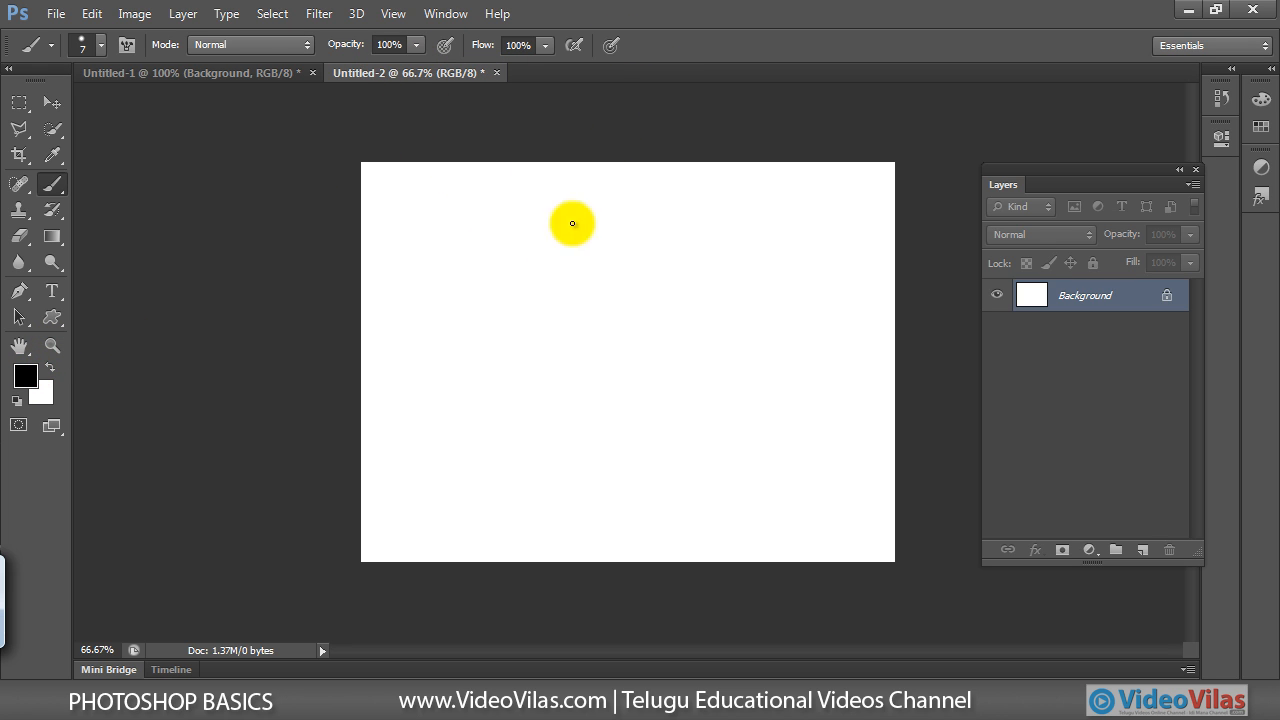
pyautogui.moveTo(506, 283)
pyautogui.mouseDown()
pyautogui.moveTo(534, 366)
pyautogui.moveTo(593, 411)
pyautogui.mouseUp()
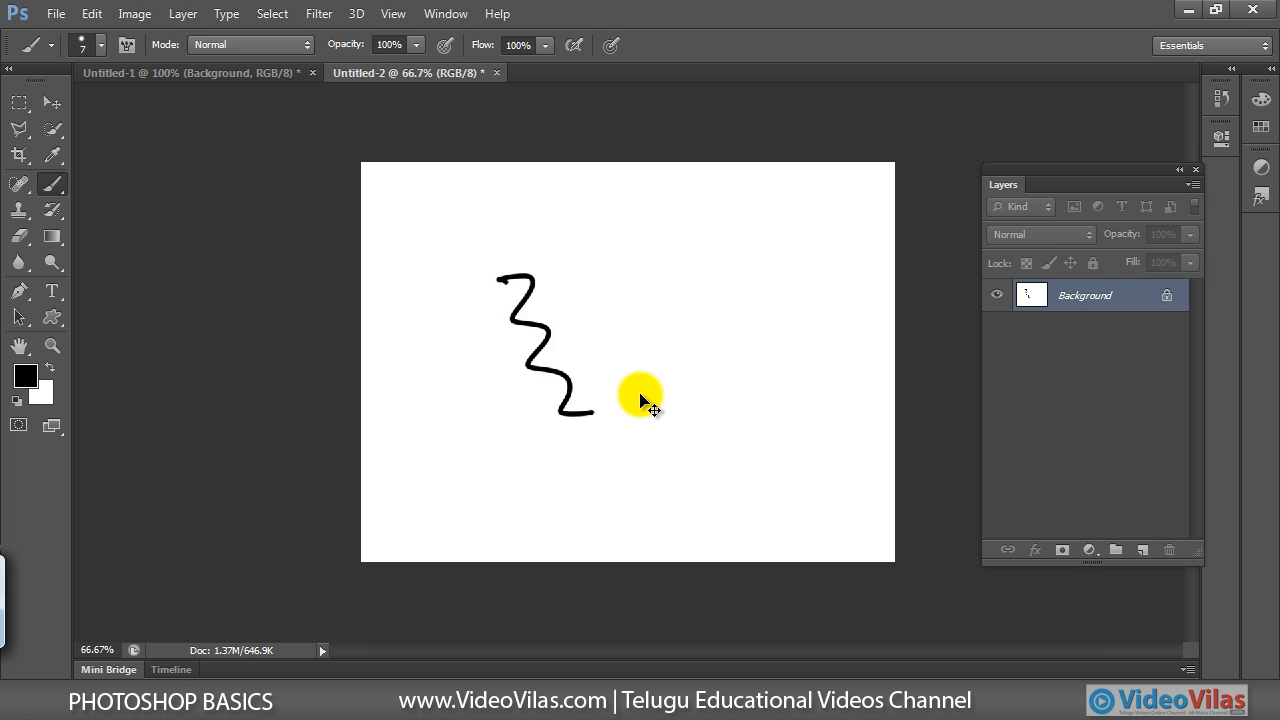
pyautogui.hotkey('ctrl', 'z')
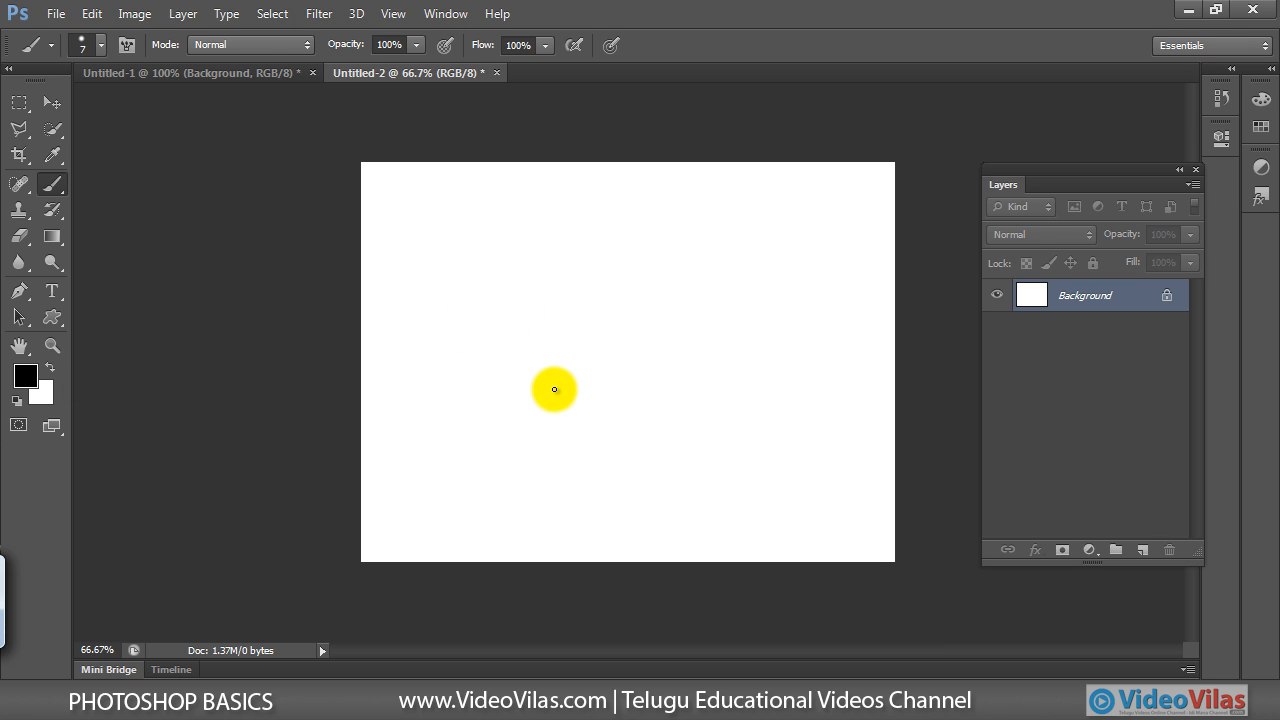
# Step: Handwrite "What is a layers" and "What are layers?" across the upper canvas, double-underlining the word "layers" in both lines
pyautogui.moveTo(442, 207)
pyautogui.mouseDown()
pyautogui.moveTo(443, 229)
pyautogui.moveTo(480, 227)
pyautogui.moveTo(569, 200)
pyautogui.moveTo(566, 189)
pyautogui.mouseUp()
pyautogui.moveTo(650, 197)
pyautogui.mouseDown()
pyautogui.moveTo(740, 204)
pyautogui.moveTo(746, 247)
pyautogui.moveTo(772, 227)
pyautogui.mouseUp()
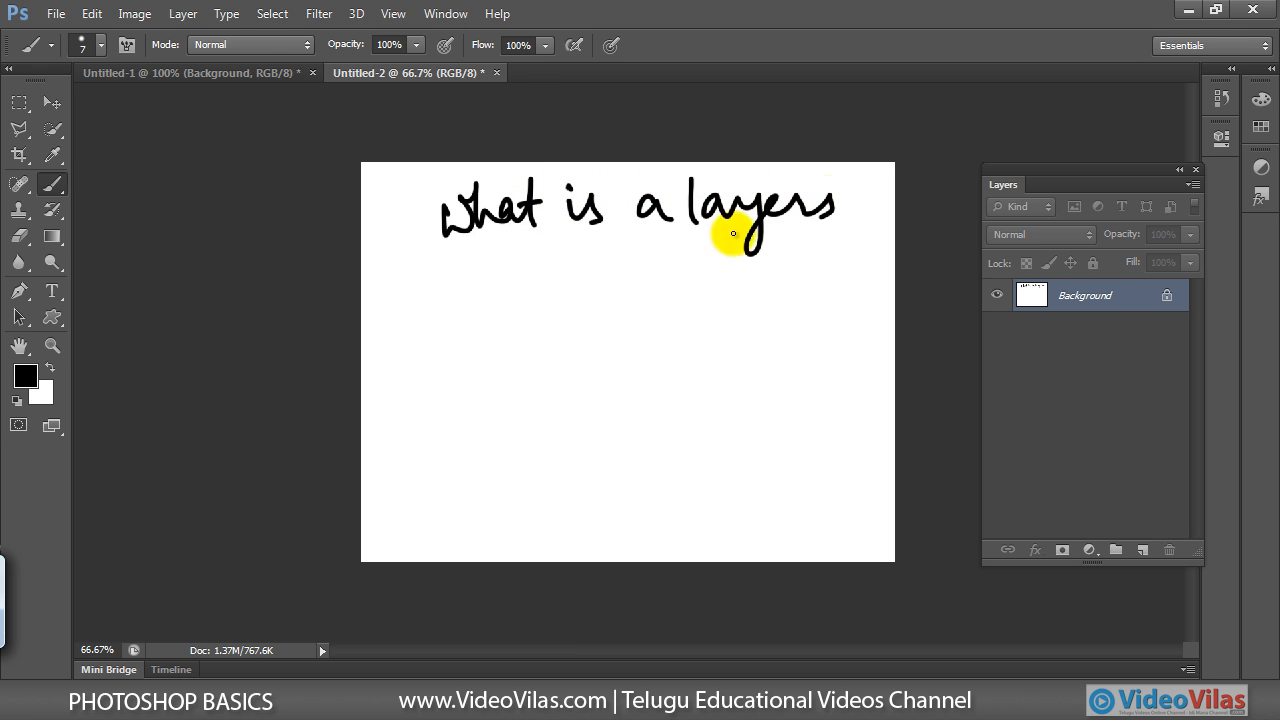
pyautogui.moveTo(449, 274)
pyautogui.mouseDown()
pyautogui.moveTo(515, 281)
pyautogui.moveTo(544, 303)
pyautogui.moveTo(599, 284)
pyautogui.moveTo(659, 292)
pyautogui.moveTo(697, 266)
pyautogui.moveTo(705, 292)
pyautogui.moveTo(739, 281)
pyautogui.moveTo(745, 331)
pyautogui.moveTo(773, 290)
pyautogui.moveTo(837, 286)
pyautogui.mouseUp()
pyautogui.moveTo(740, 322); pyautogui.dragTo(790, 317)
pyautogui.moveTo(704, 237); pyautogui.dragTo(806, 235)
pyautogui.moveTo(713, 243); pyautogui.dragTo(796, 239)
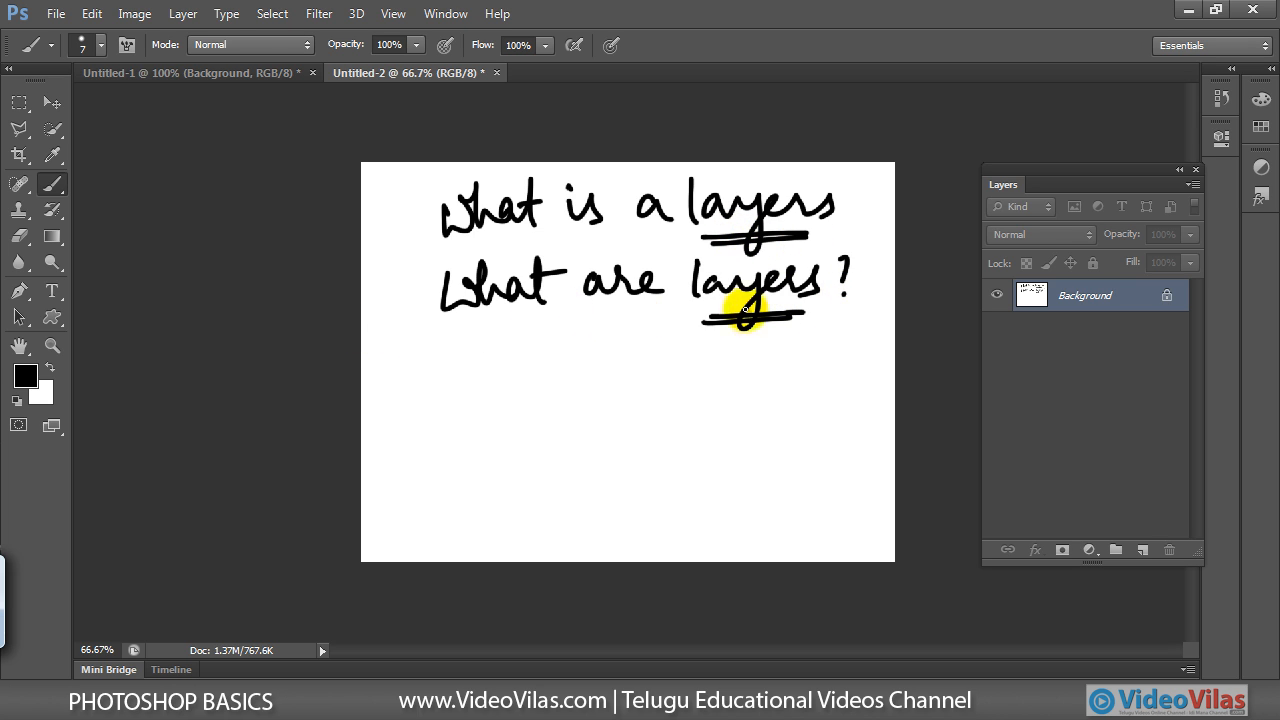
# Step: Try to move the handwriting on the locked Background layer with the Move tool, dismissing the warnings
pyautogui.click(51, 104)
pyautogui.moveTo(505, 200); pyautogui.dragTo(486, 169)
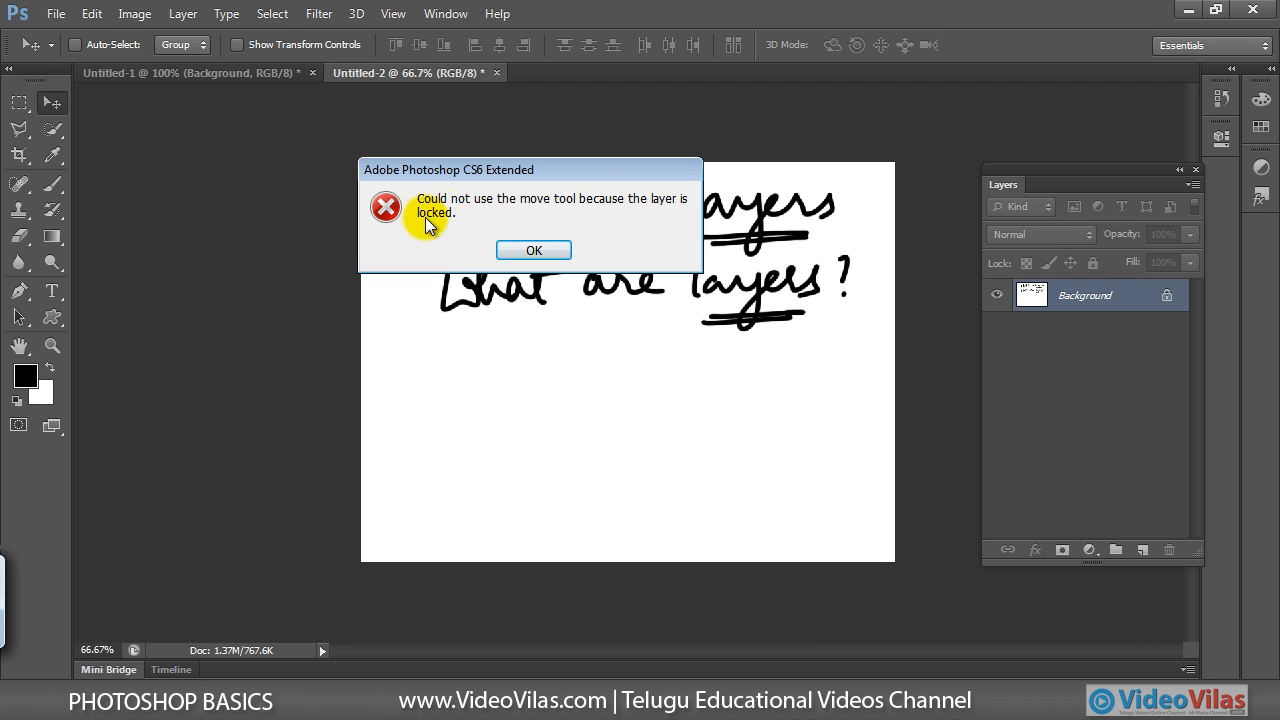
pyautogui.click(516, 248)
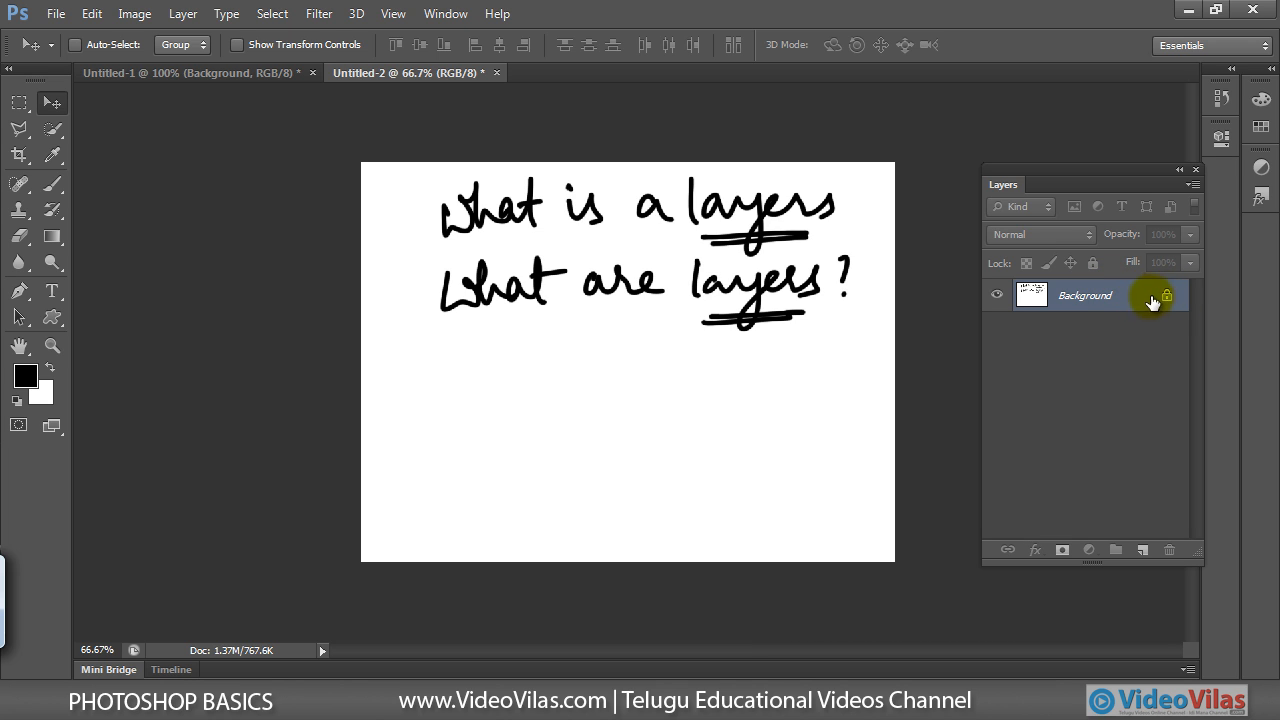
pyautogui.click(599, 277)
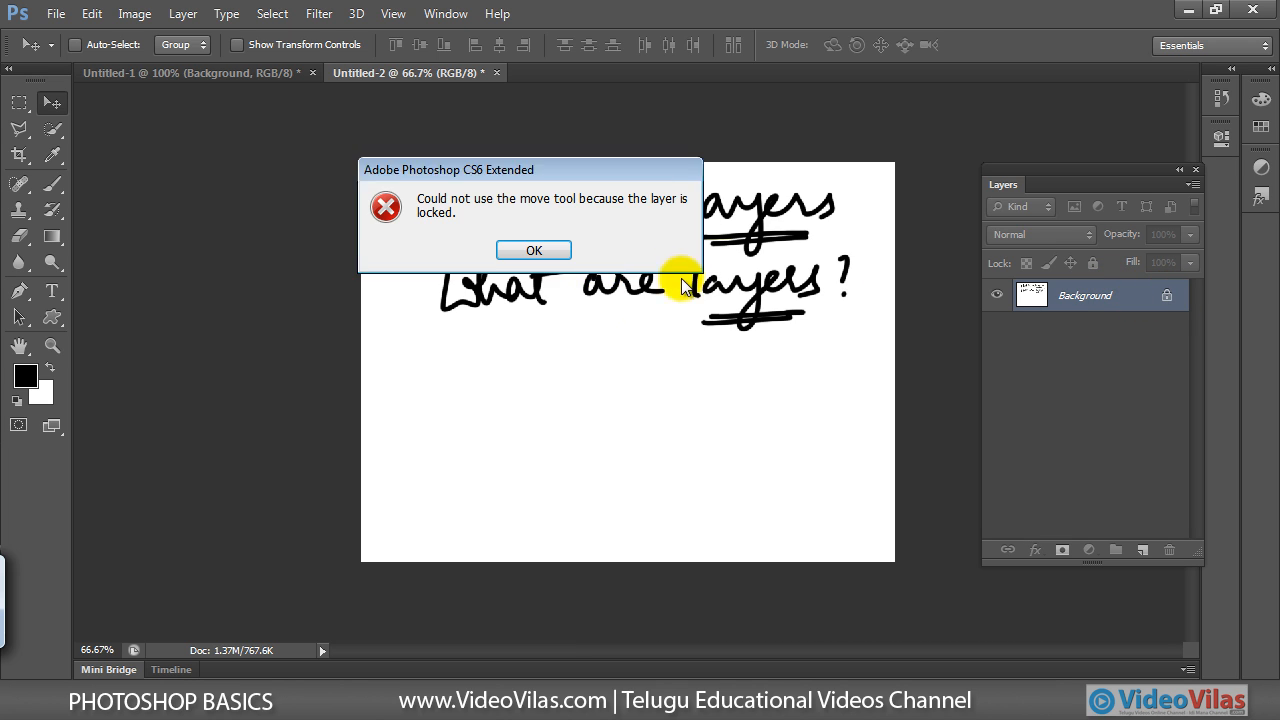
pyautogui.click(530, 254)
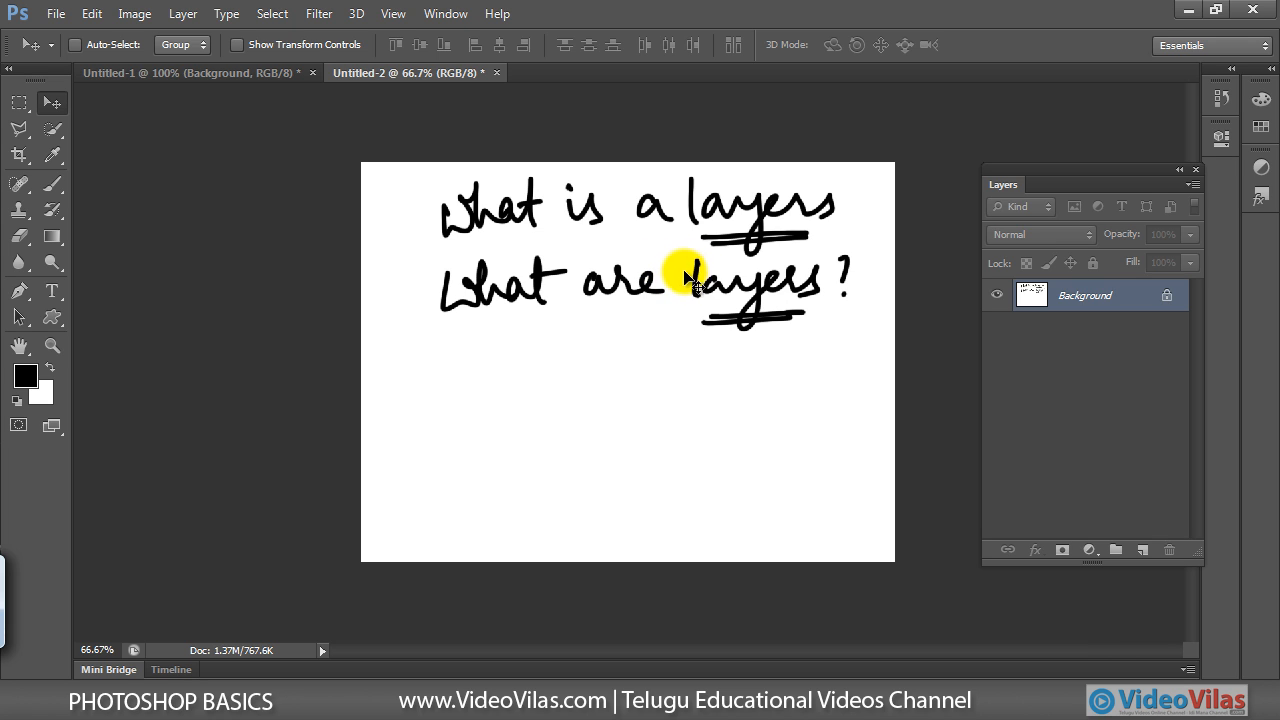
# Step: Cut both handwritten lines out of the Background with a rectangular marquee, paste them as a new layer and activate the Move tool
pyautogui.click(19, 102)
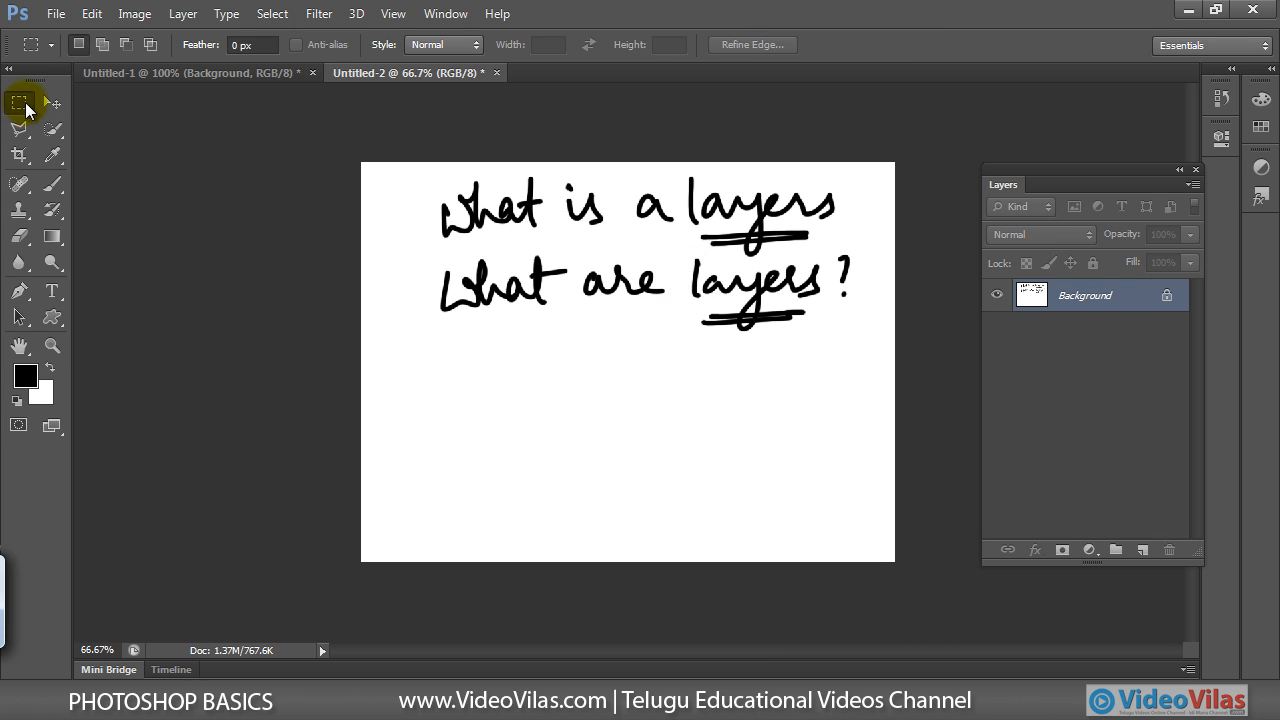
pyautogui.moveTo(418, 172); pyautogui.dragTo(870, 338)
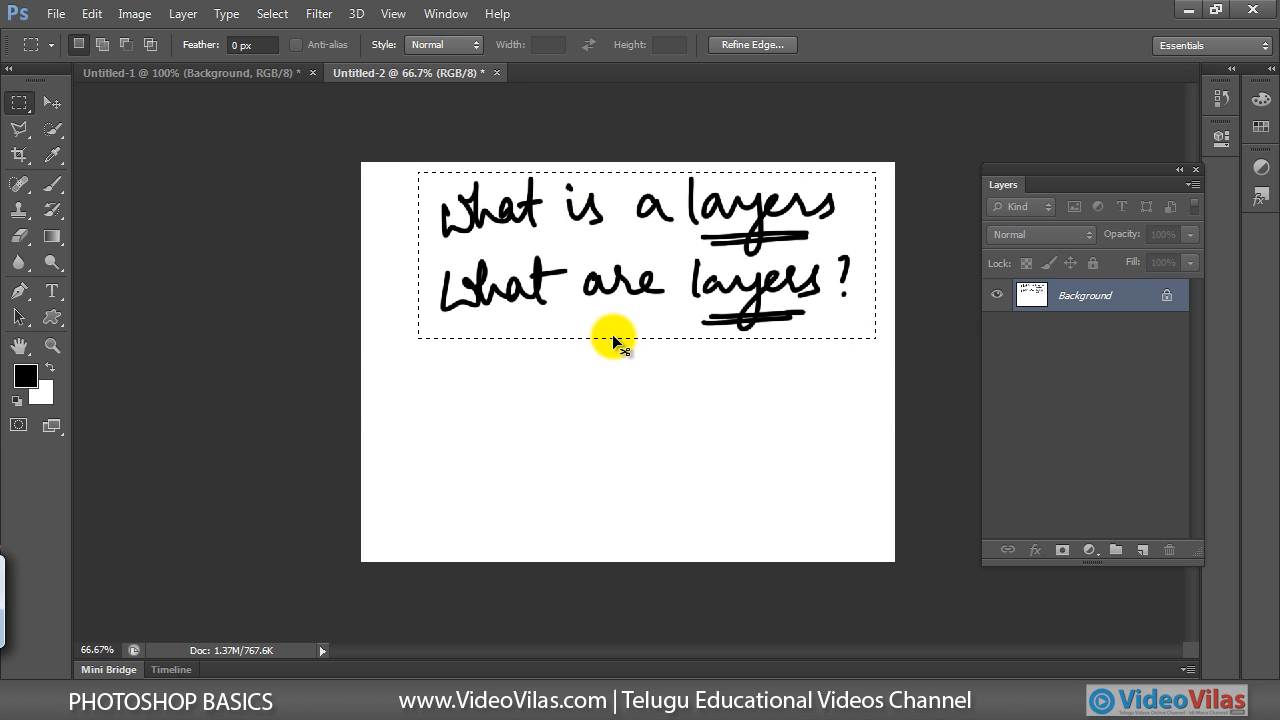
pyautogui.hotkey('ctrl', 'x')
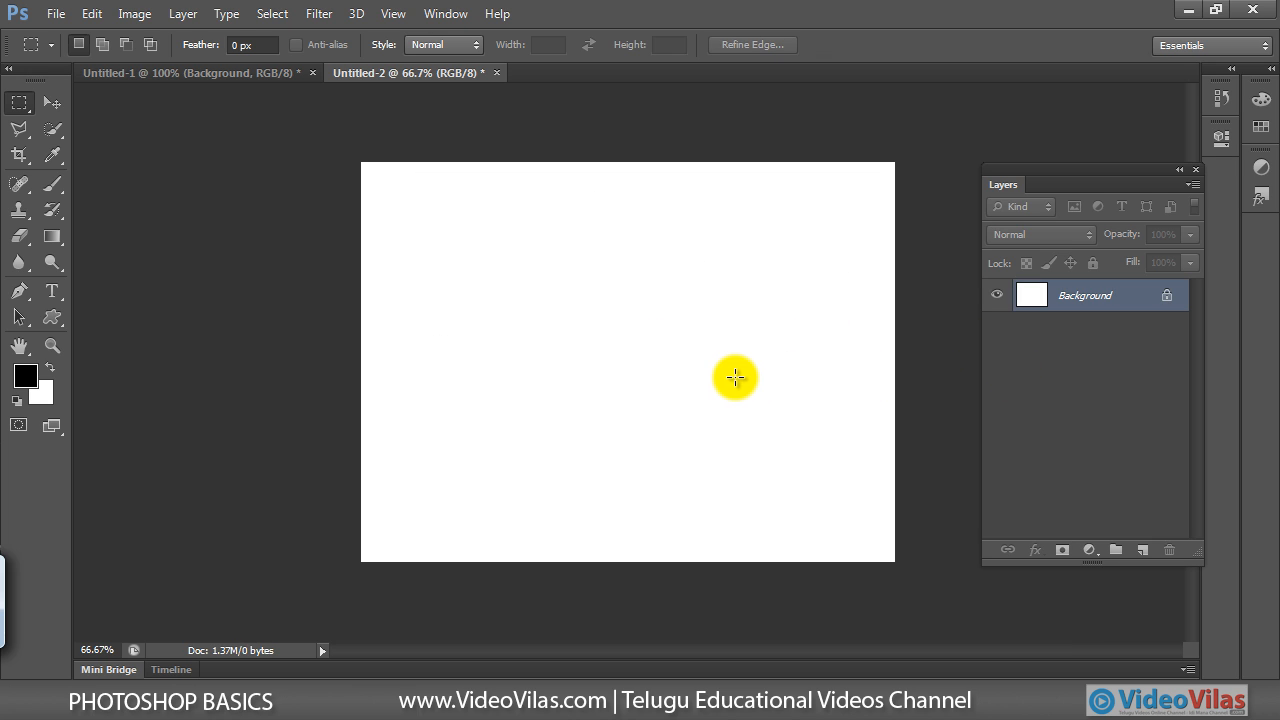
pyautogui.hotkey('ctrl', 'v')
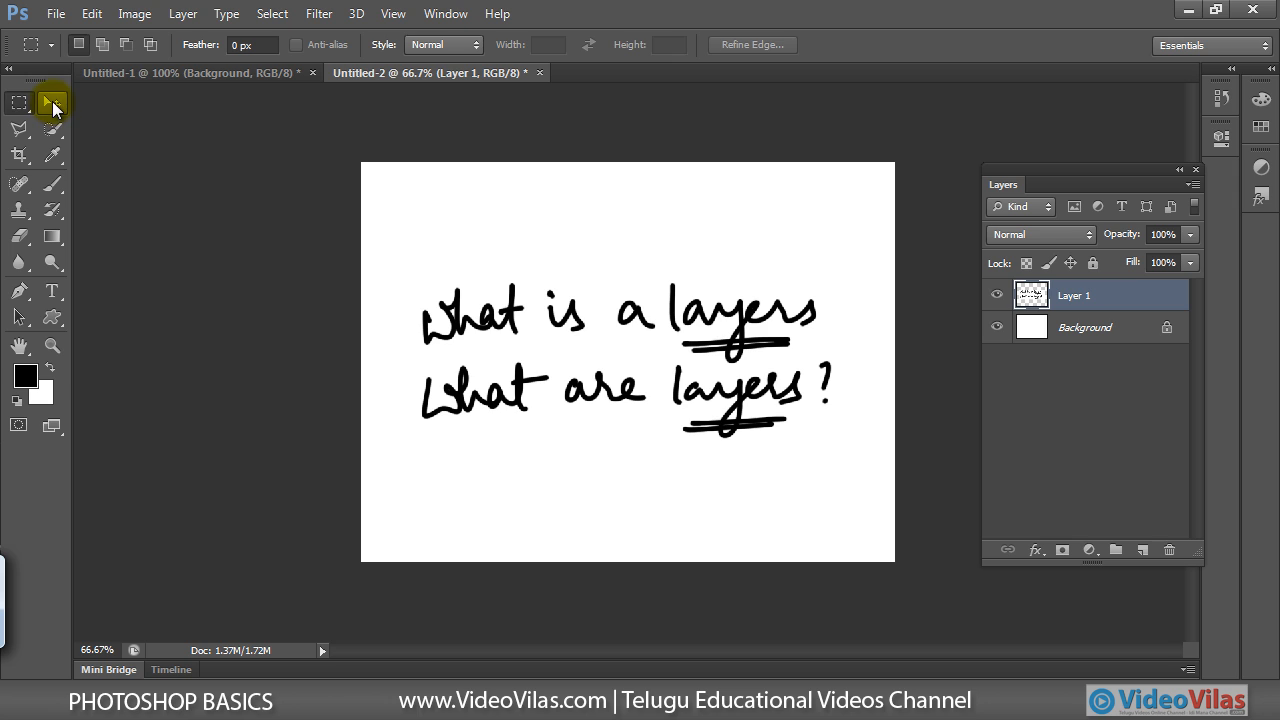
pyautogui.click(52, 102)
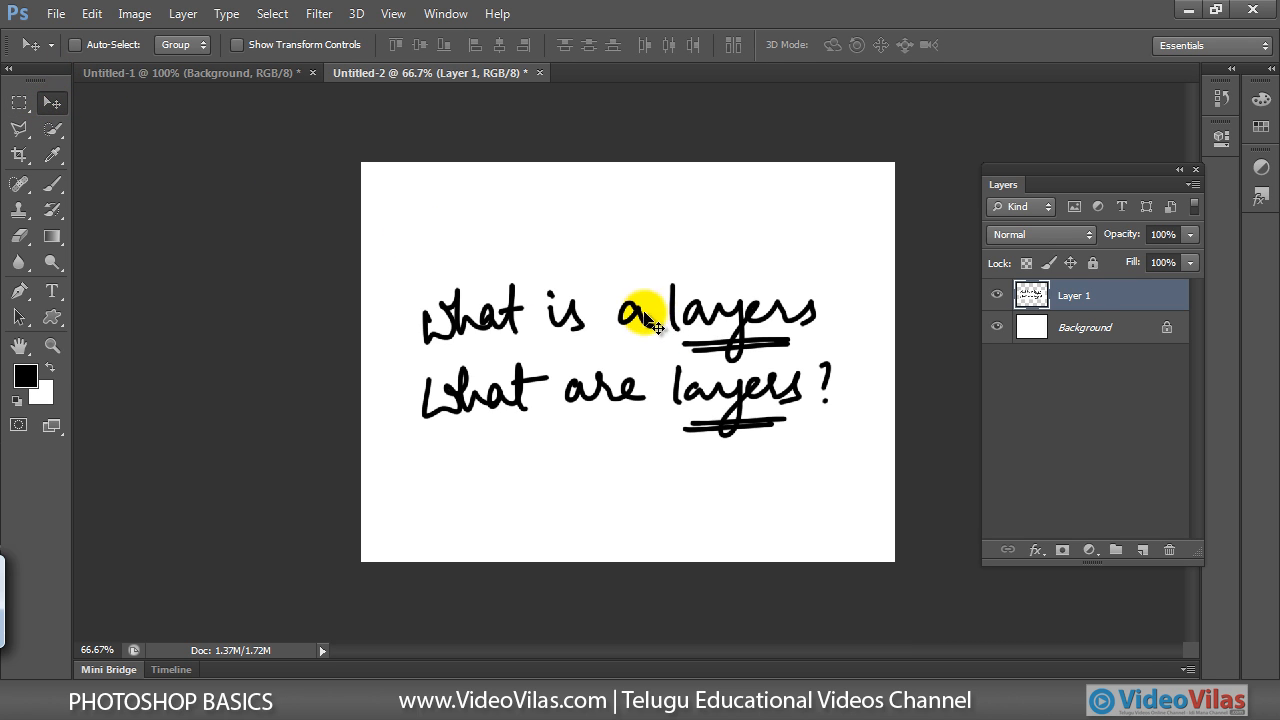
# Step: Hide and show Layer 1 to examine what it holds compared with the Background layer
pyautogui.click(997, 295)
pyautogui.click(997, 295)
pyautogui.click(997, 295)
pyautogui.click(1075, 328)
pyautogui.click(1073, 297)
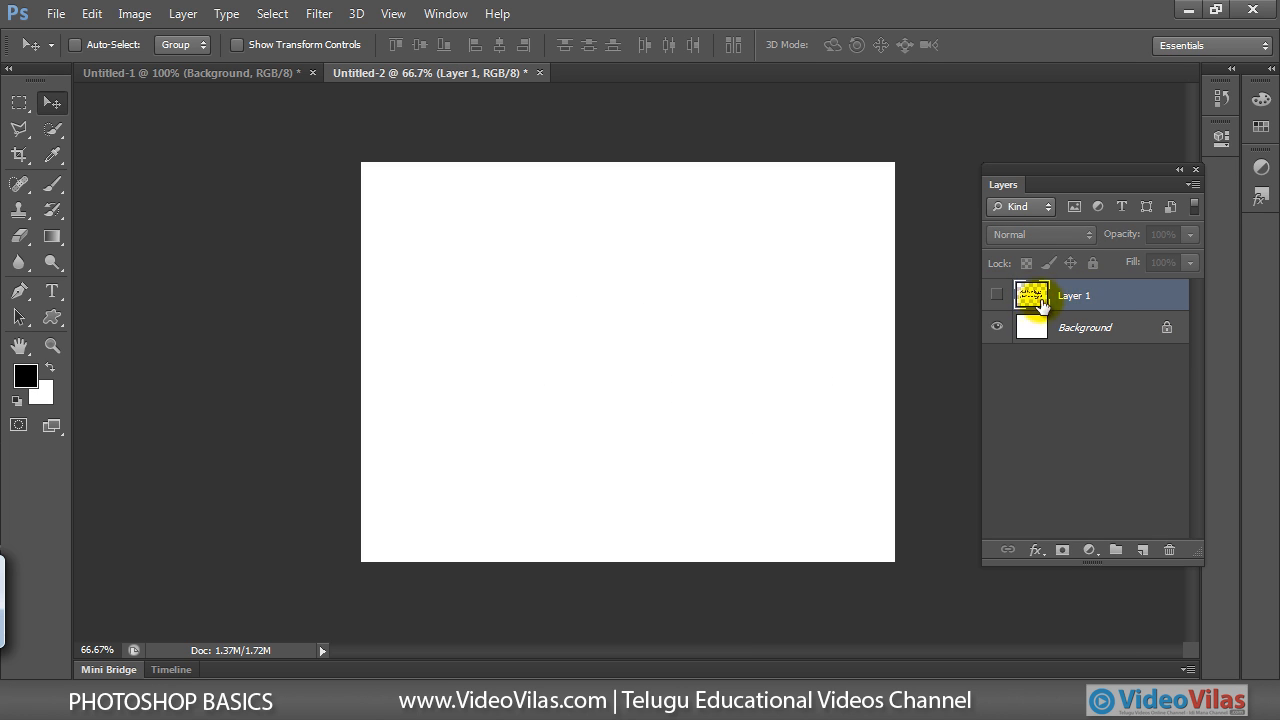
pyautogui.click(997, 294)
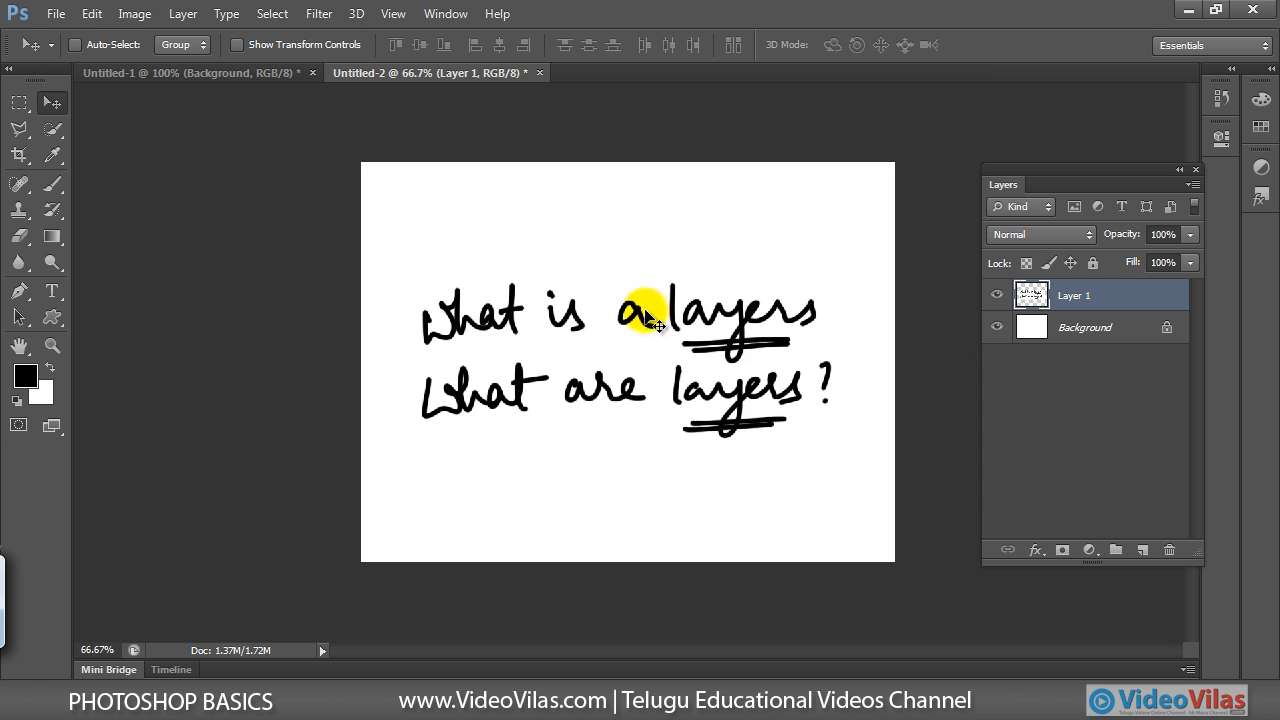
# Step: Move the handwriting on Layer 1 upward, scale it down to about 58%, and place it in the canvas's upper-left area
pyautogui.moveTo(687, 322); pyautogui.dragTo(648, 255)
pyautogui.moveTo(514, 329); pyautogui.dragTo(505, 316)
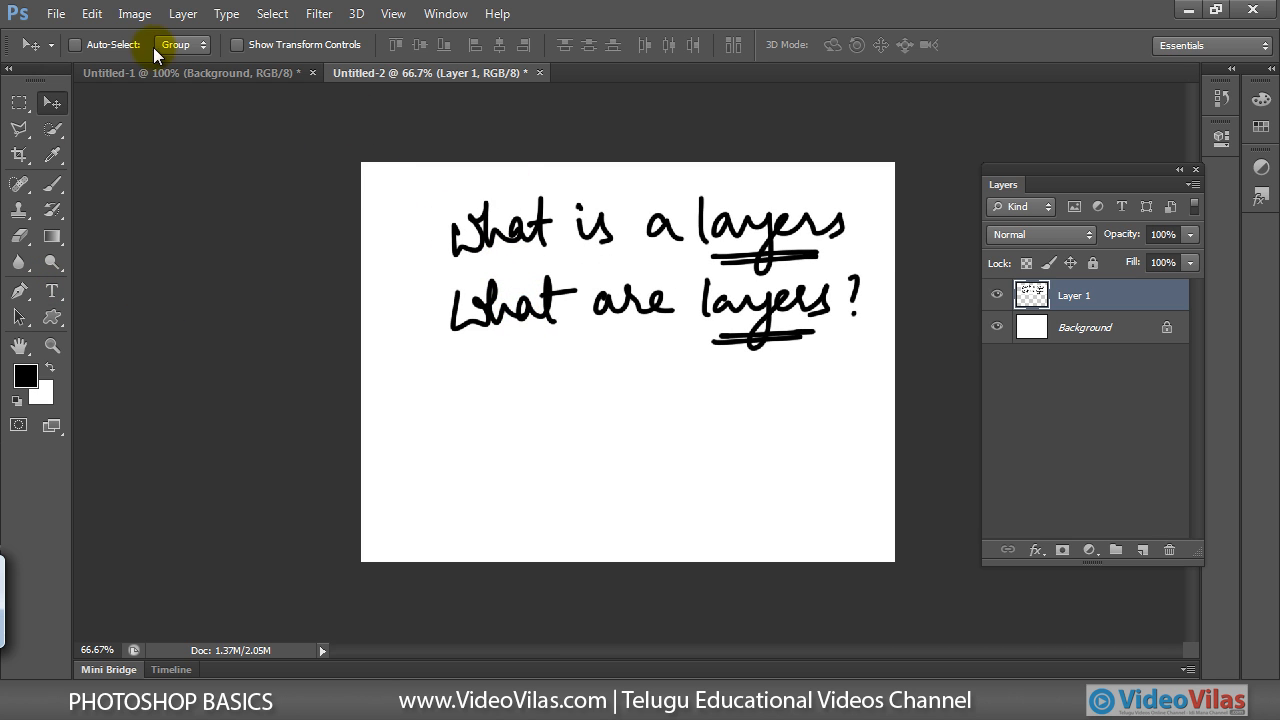
pyautogui.click(94, 14)
pyautogui.moveTo(345, 398)
pyautogui.click(455, 425)
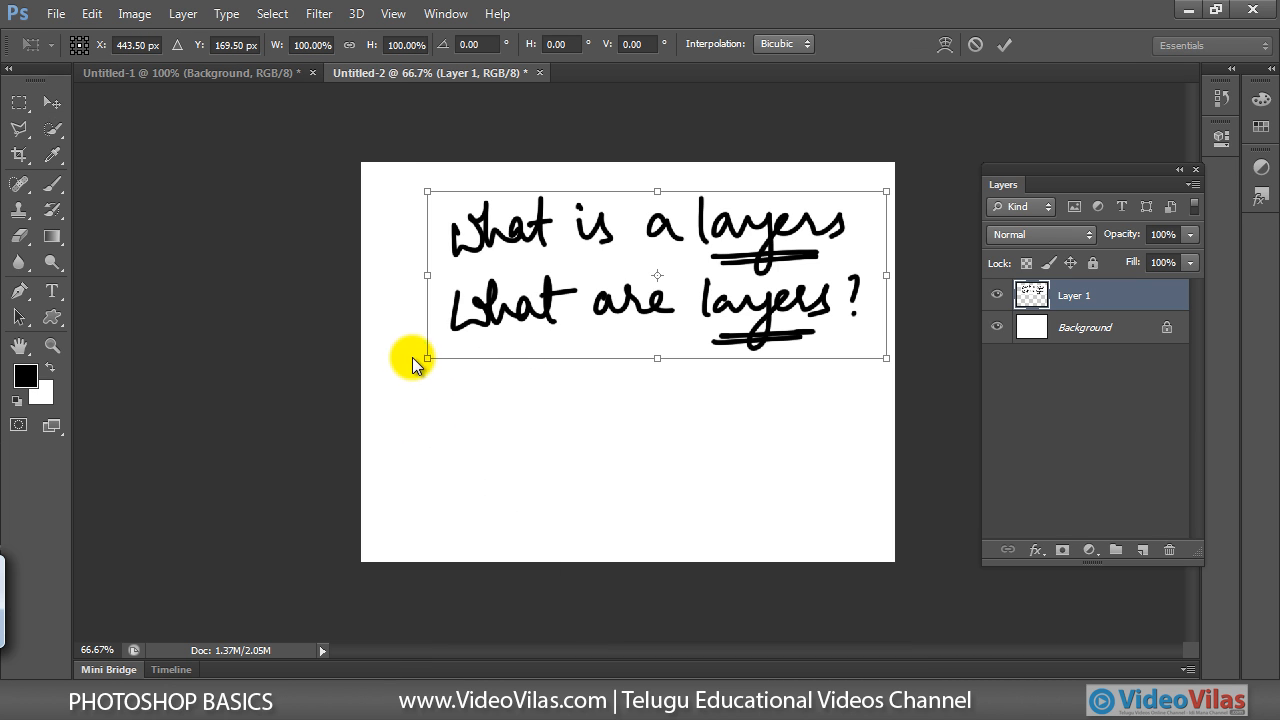
pyautogui.moveTo(428, 356); pyautogui.dragTo(620, 279)
pyautogui.moveTo(780, 219); pyautogui.dragTo(570, 233)
pyautogui.click(50, 104)
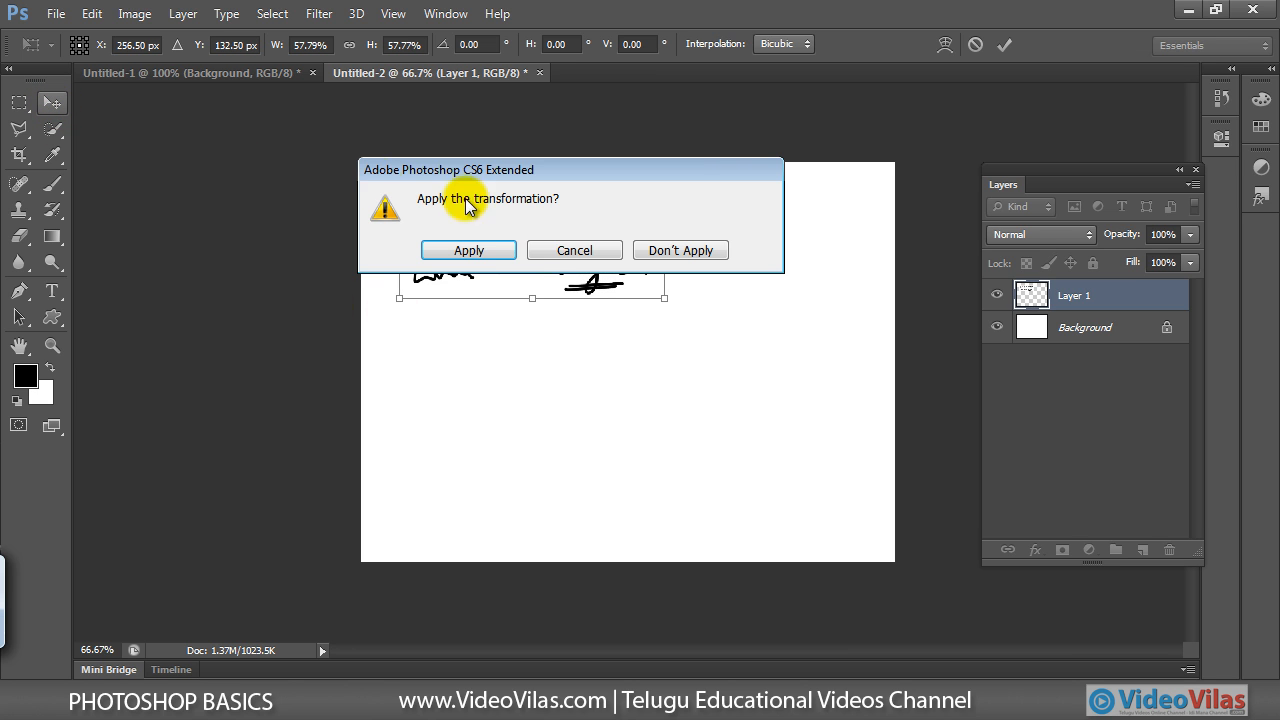
pyautogui.click(485, 251)
pyautogui.moveTo(551, 226); pyautogui.dragTo(529, 196)
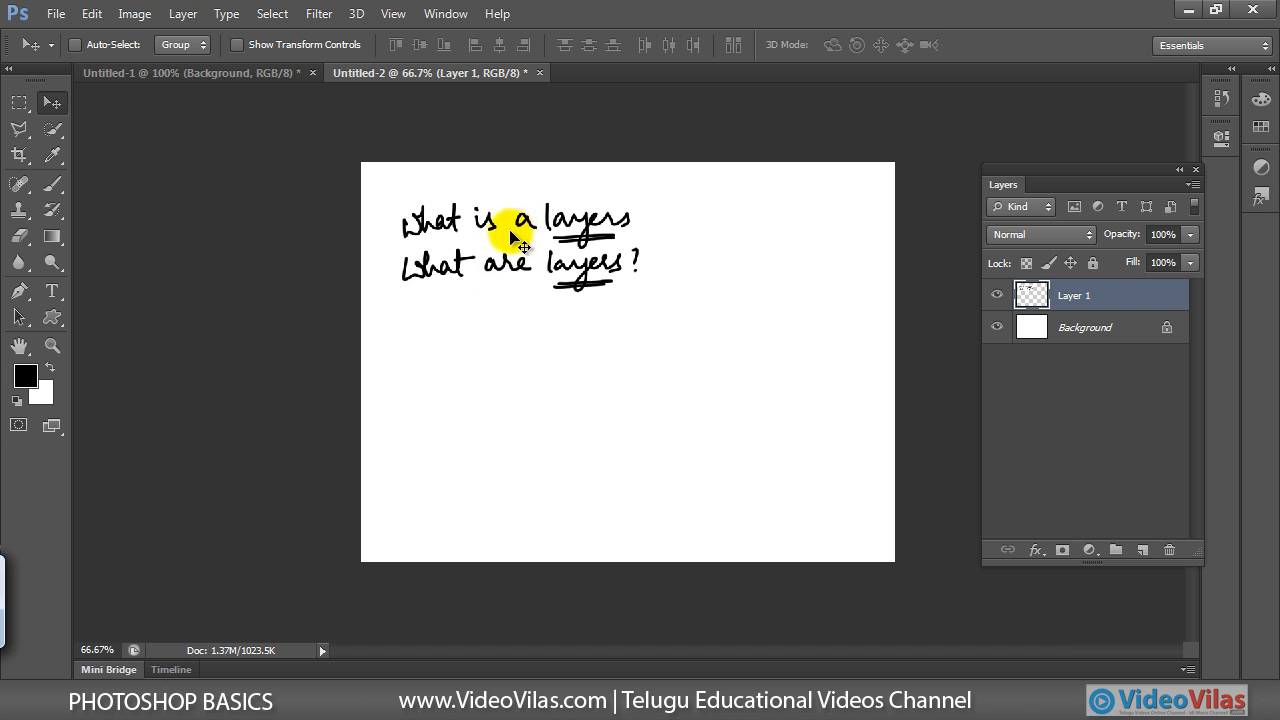
# Step: Draw a stack of three overlapping paper sheets in perspective below the handwriting on Layer 1 with the Brush tool
pyautogui.click(52, 183)
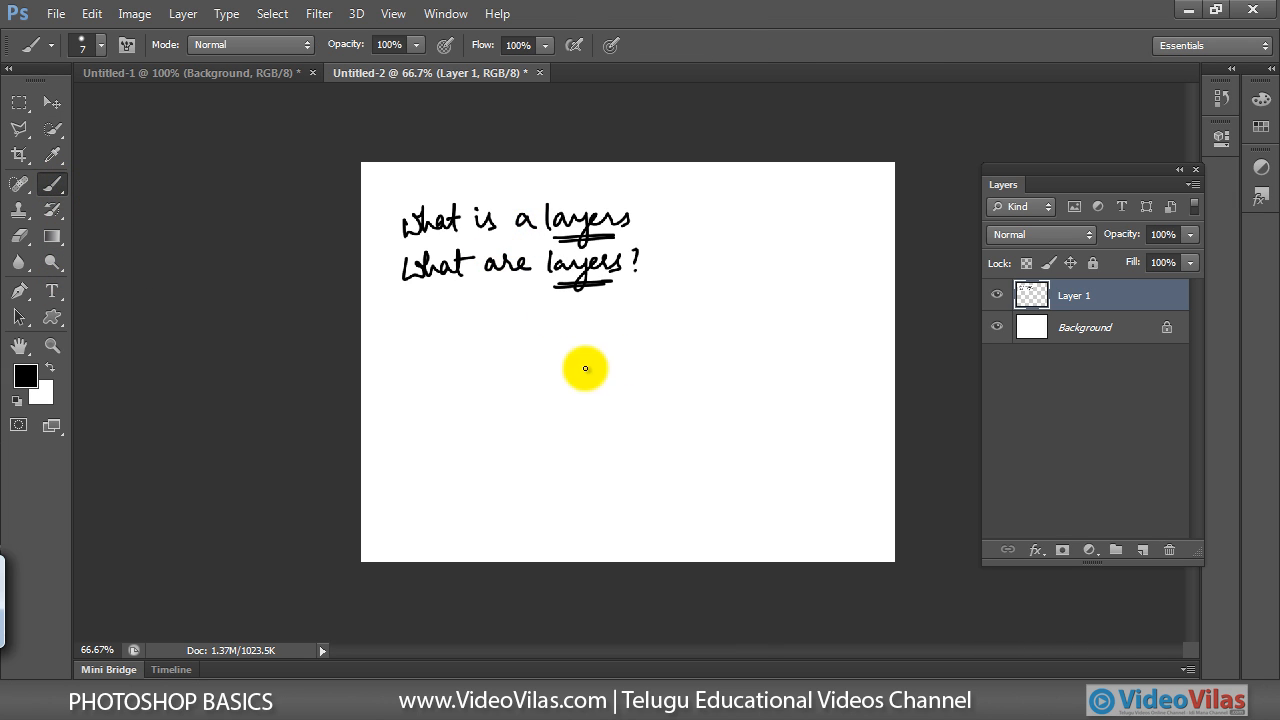
pyautogui.moveTo(491, 369); pyautogui.dragTo(505, 369)
pyautogui.moveTo(686, 404)
pyautogui.mouseDown()
pyautogui.moveTo(500, 366)
pyautogui.moveTo(723, 290)
pyautogui.moveTo(850, 323)
pyautogui.moveTo(674, 409)
pyautogui.moveTo(517, 397)
pyautogui.moveTo(493, 367)
pyautogui.mouseUp()
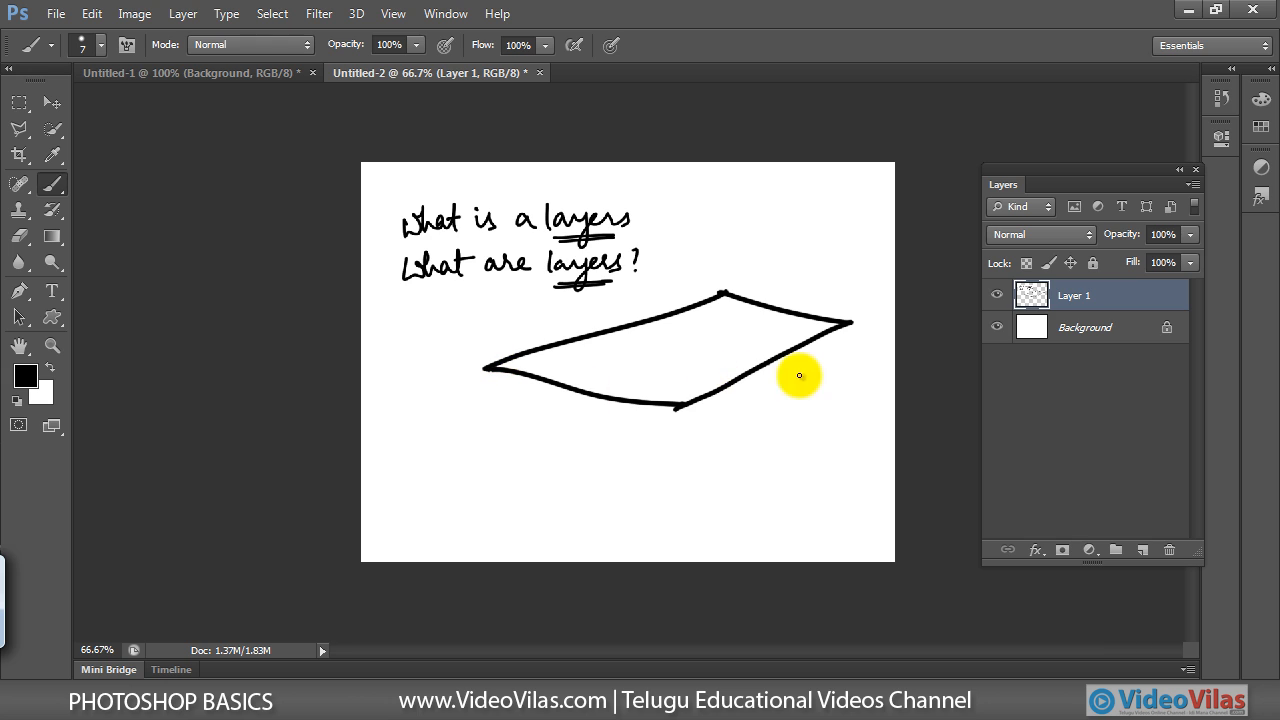
pyautogui.moveTo(506, 372)
pyautogui.mouseDown()
pyautogui.moveTo(463, 383)
pyautogui.moveTo(680, 422)
pyautogui.moveTo(855, 348)
pyautogui.mouseUp()
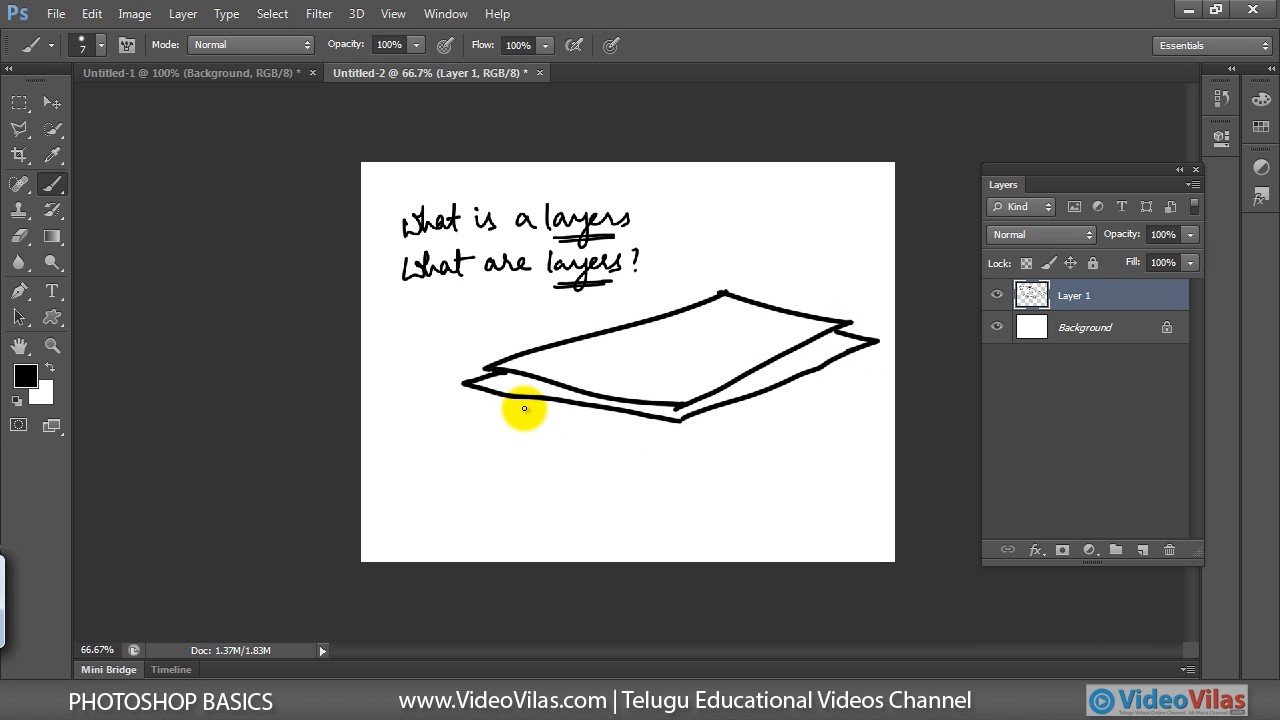
pyautogui.moveTo(494, 389)
pyautogui.mouseDown()
pyautogui.moveTo(441, 417)
pyautogui.moveTo(678, 439)
pyautogui.moveTo(871, 357)
pyautogui.mouseUp()
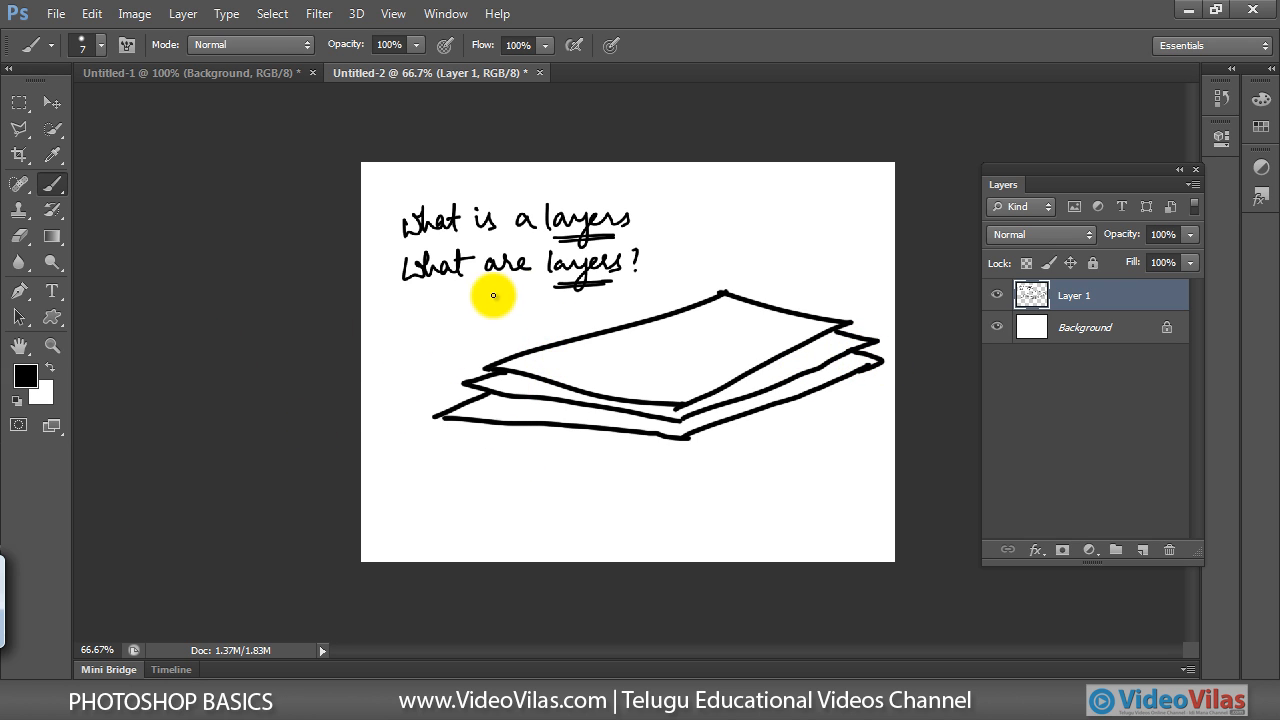
# Step: Paint two wavy lines on the top sheet and a dark blob on each of the two sheets beneath it
pyautogui.moveTo(724, 317)
pyautogui.mouseDown()
pyautogui.moveTo(712, 317)
pyautogui.moveTo(789, 328)
pyautogui.moveTo(790, 339)
pyautogui.mouseUp()
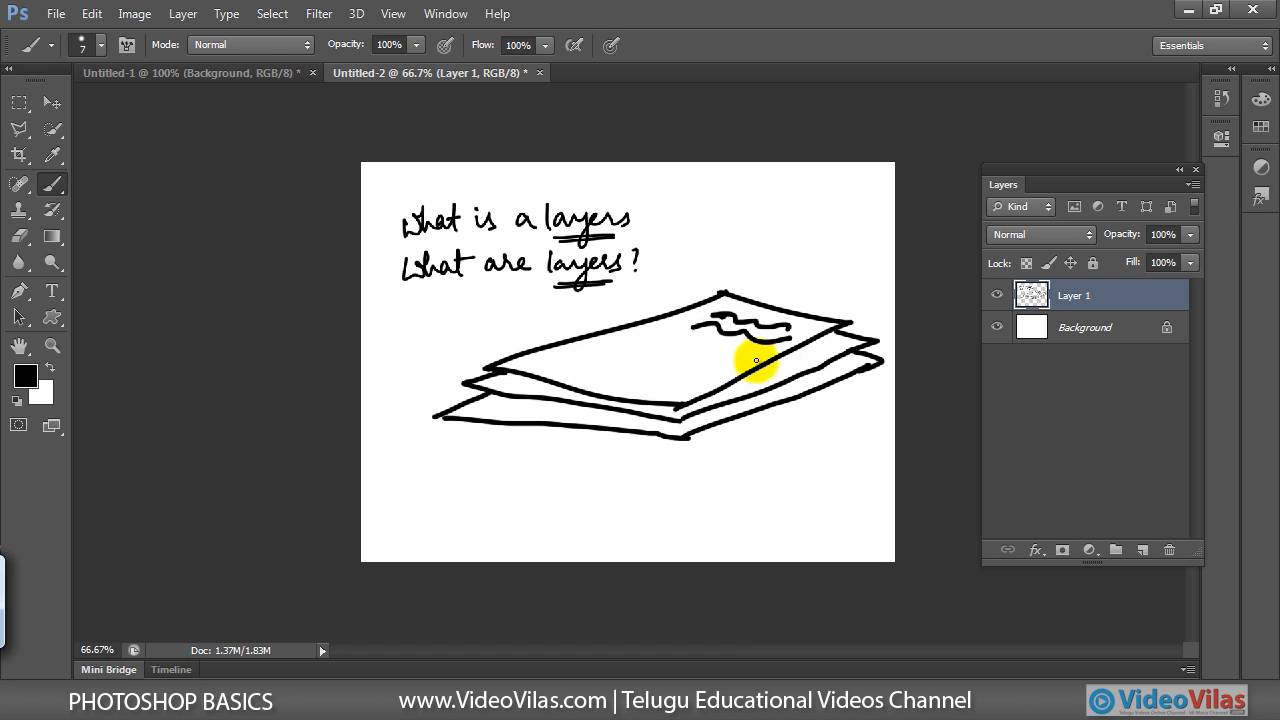
pyautogui.moveTo(766, 389); pyautogui.dragTo(703, 402)
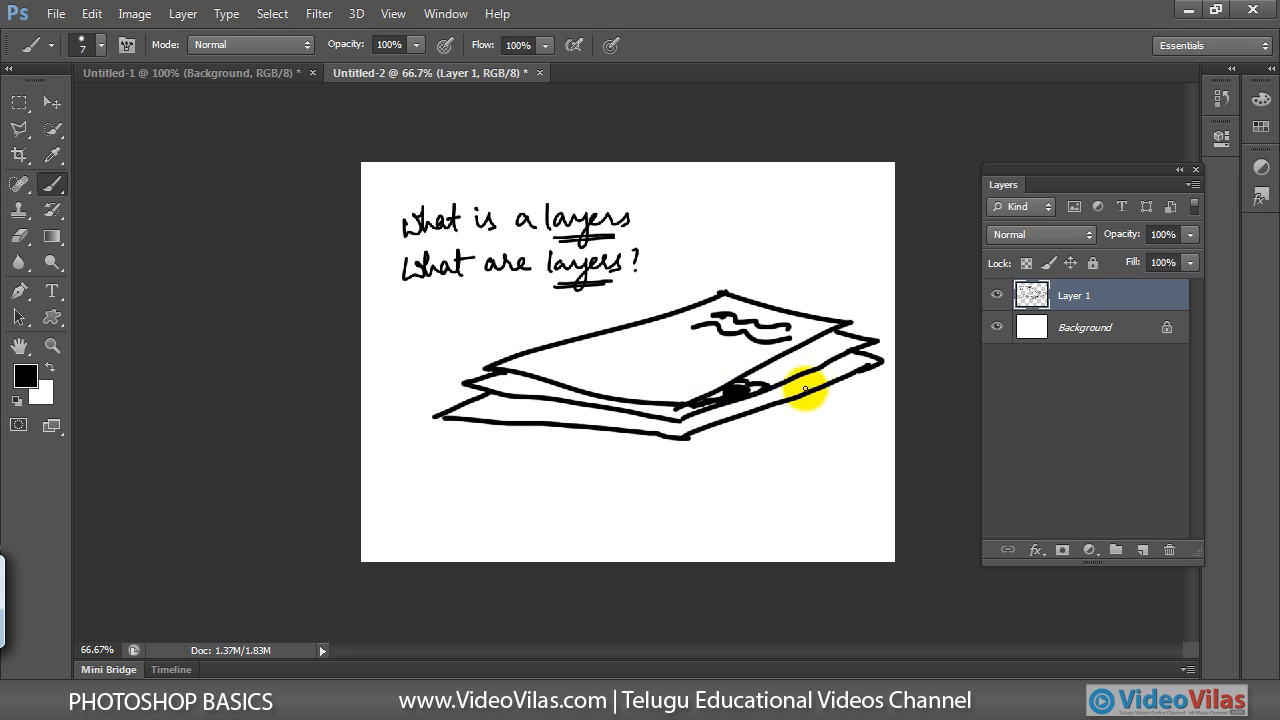
pyautogui.moveTo(825, 373); pyautogui.dragTo(840, 367)
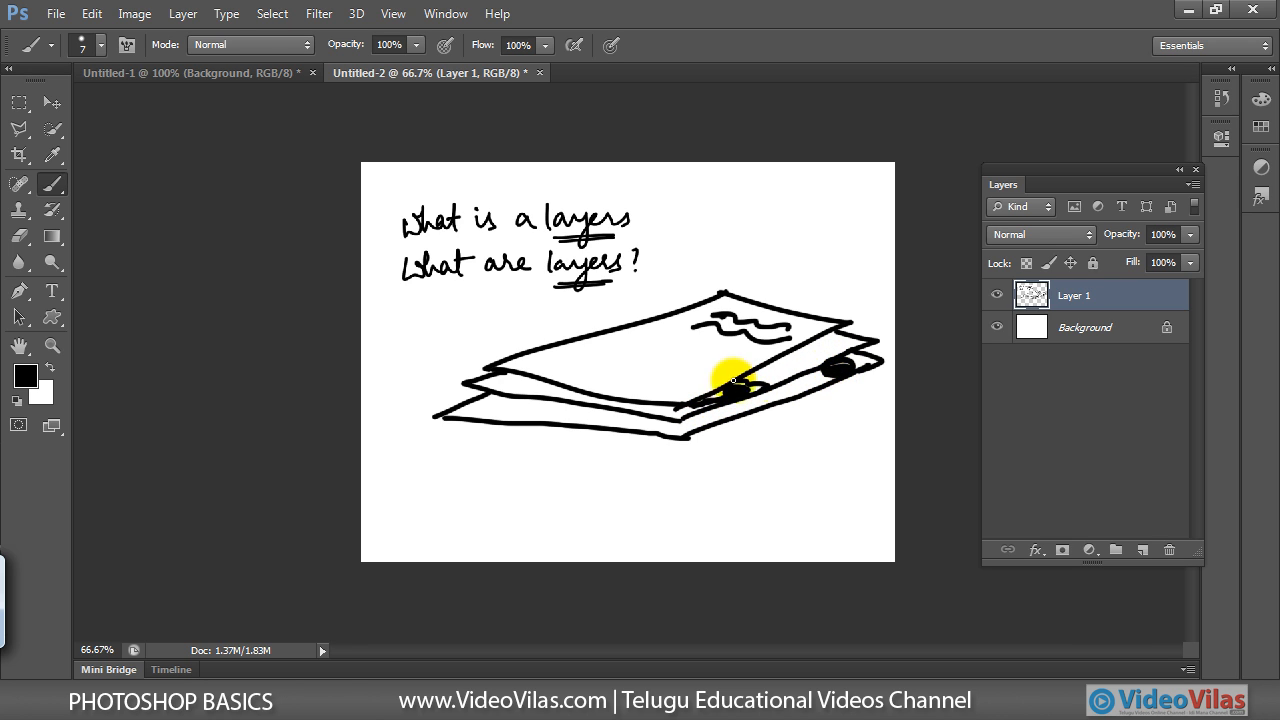
# Step: Shift all of Layer 1 slightly down the canvas with the Move tool, and select the Background layer before reselecting Layer 1
pyautogui.click(54, 103)
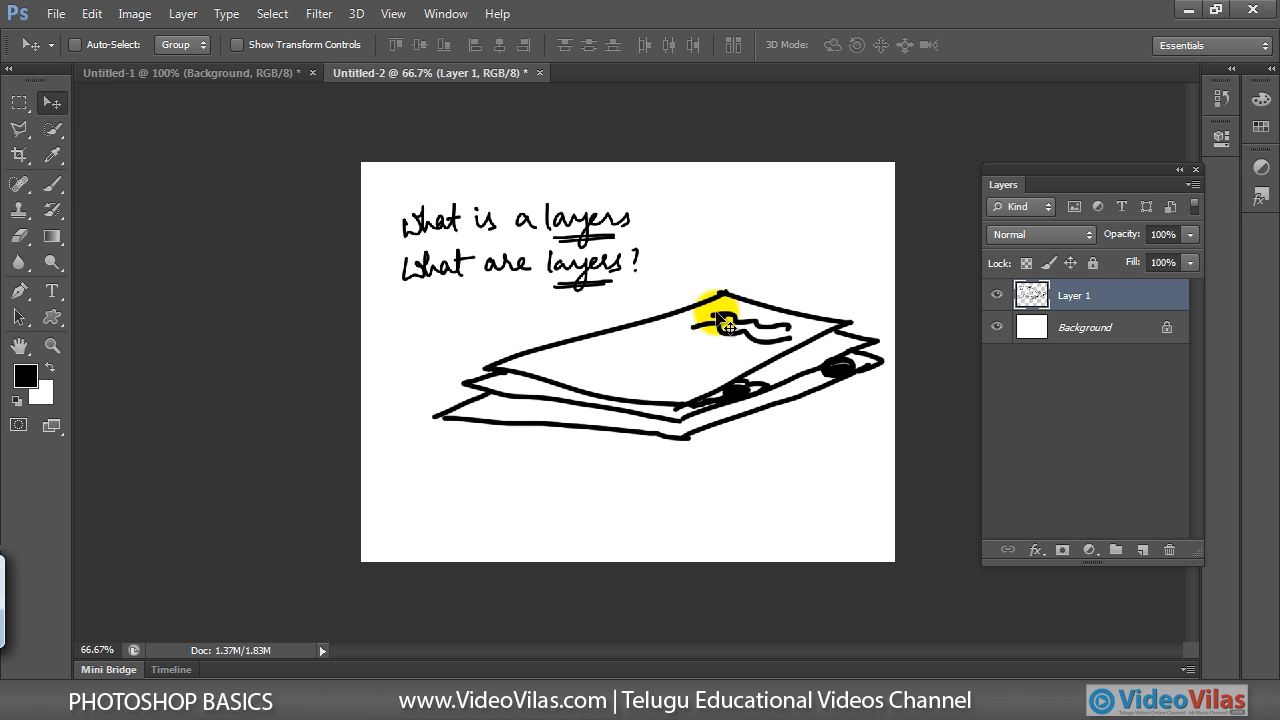
pyautogui.moveTo(738, 320)
pyautogui.mouseDown()
pyautogui.moveTo(743, 298)
pyautogui.moveTo(736, 316)
pyautogui.mouseUp()
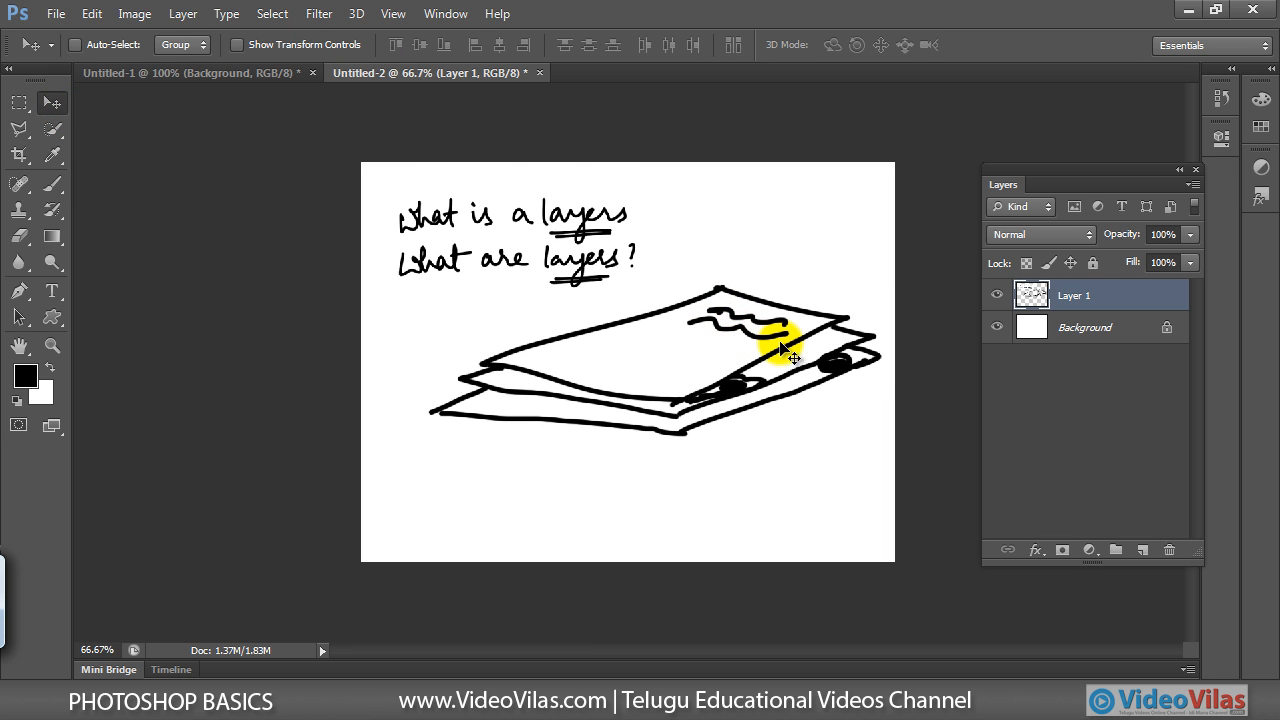
pyautogui.moveTo(757, 378)
pyautogui.mouseDown()
pyautogui.moveTo(751, 366)
pyautogui.moveTo(846, 374)
pyautogui.moveTo(836, 379)
pyautogui.mouseUp()
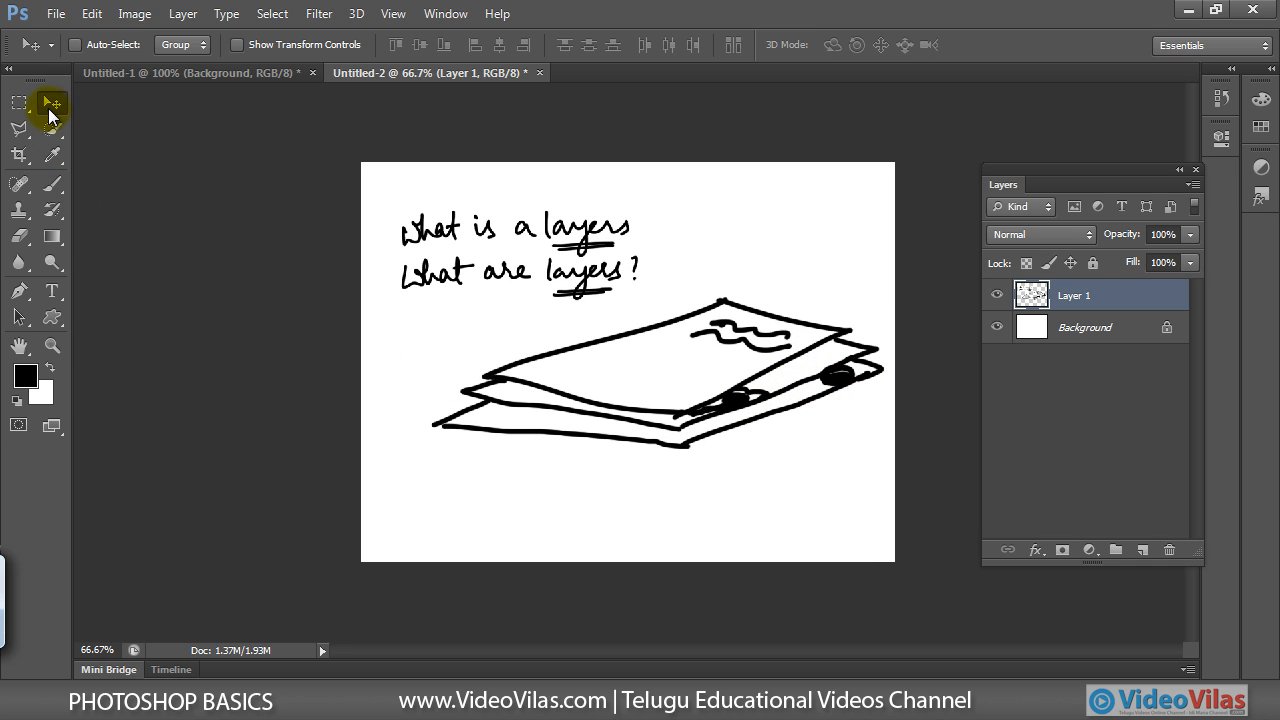
pyautogui.click(1060, 330)
pyautogui.click(1074, 290)
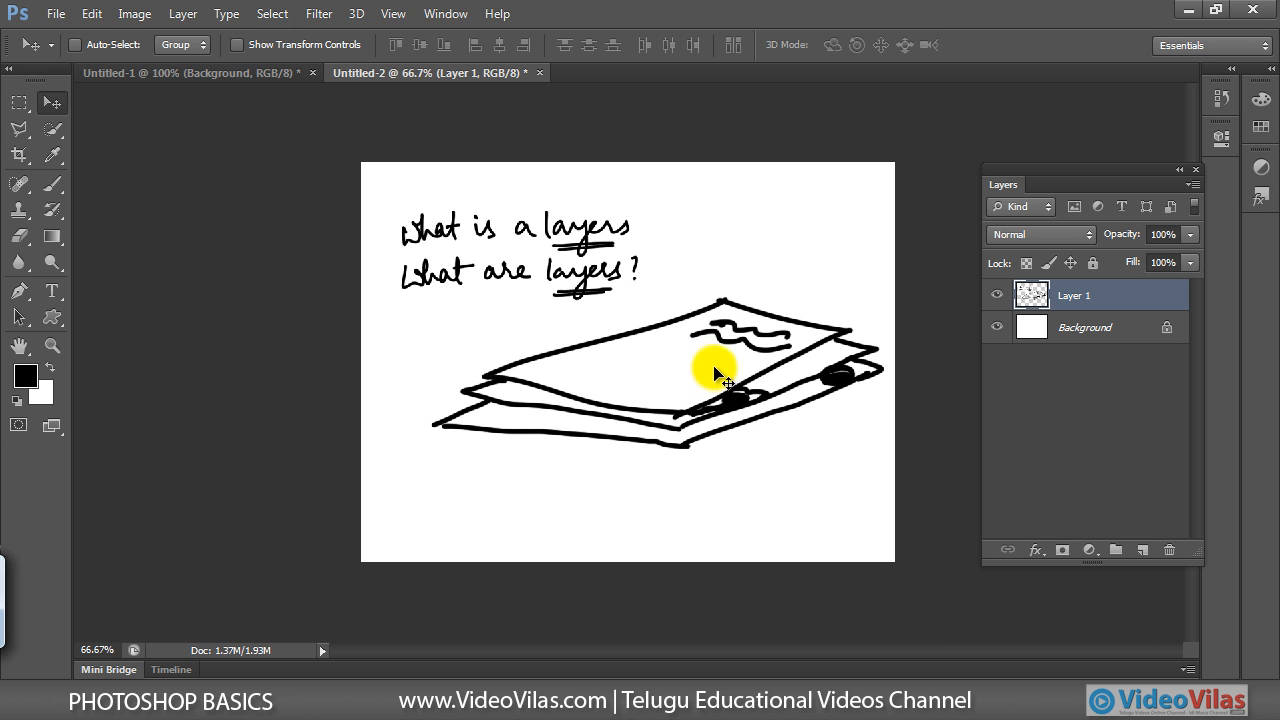
# Step: Hide and show Layer 1 again, and switch to the Untitled-1 document
pyautogui.click(996, 295)
pyautogui.click(996, 295)
pyautogui.click(234, 72)
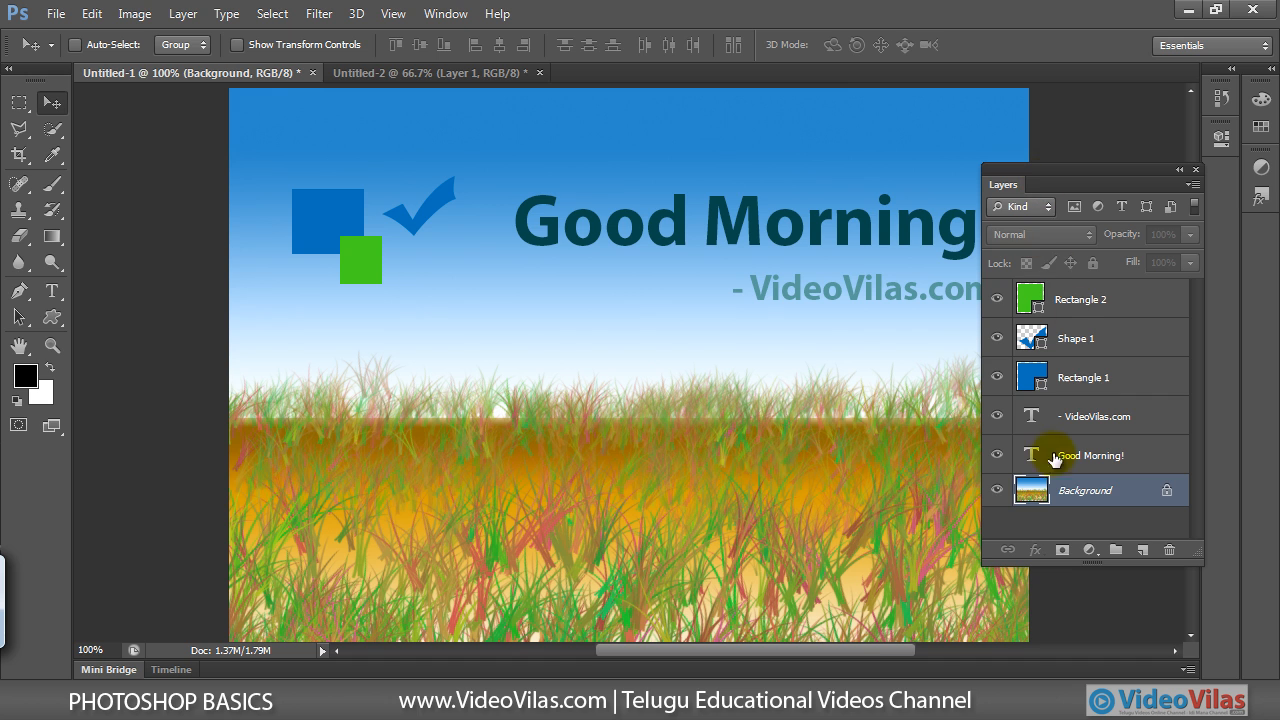
# Step: Toggle the Background's visibility off and on, and hide all six layers one by one from Rectangle 2 down to Background
pyautogui.click(996, 490)
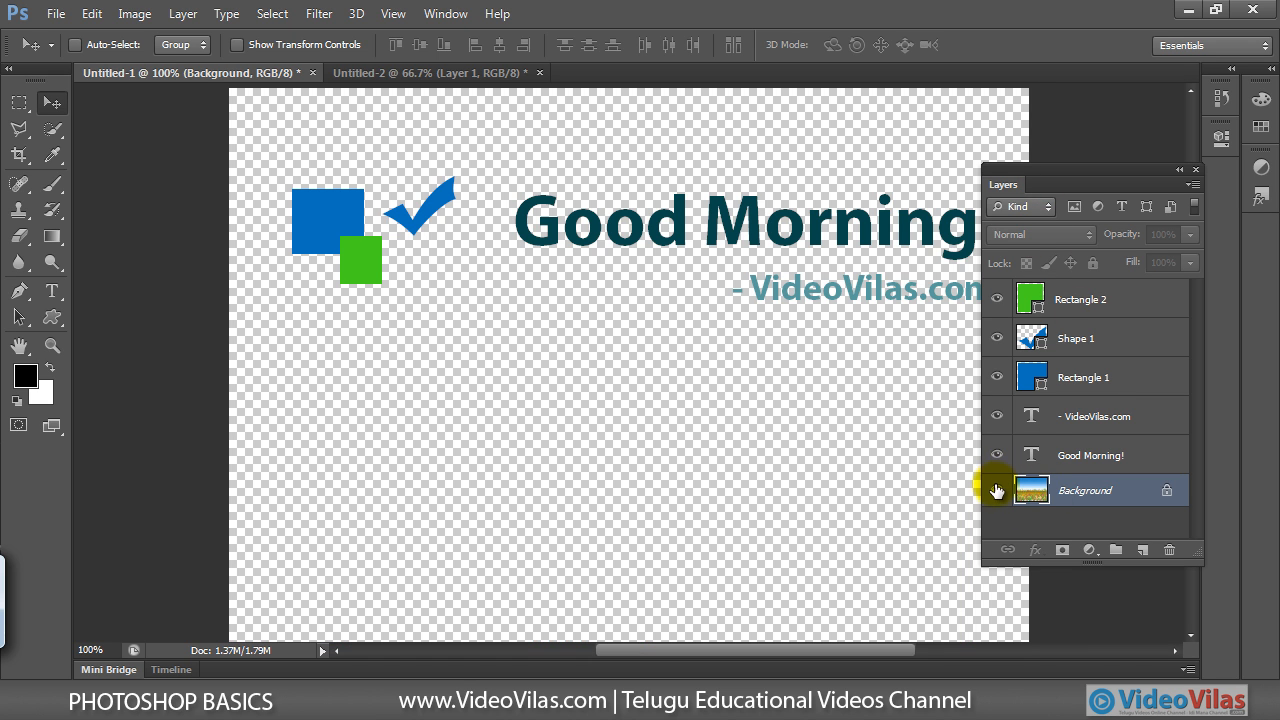
pyautogui.click(996, 490)
pyautogui.click(996, 300)
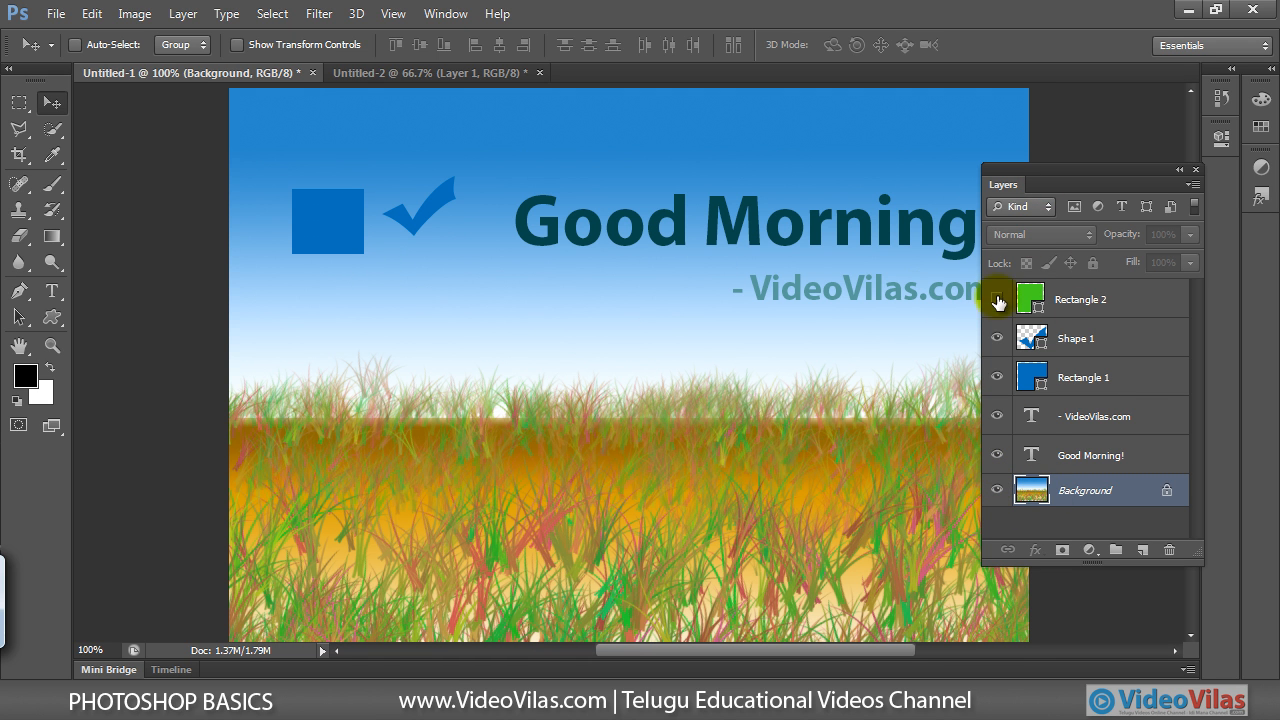
pyautogui.click(996, 338)
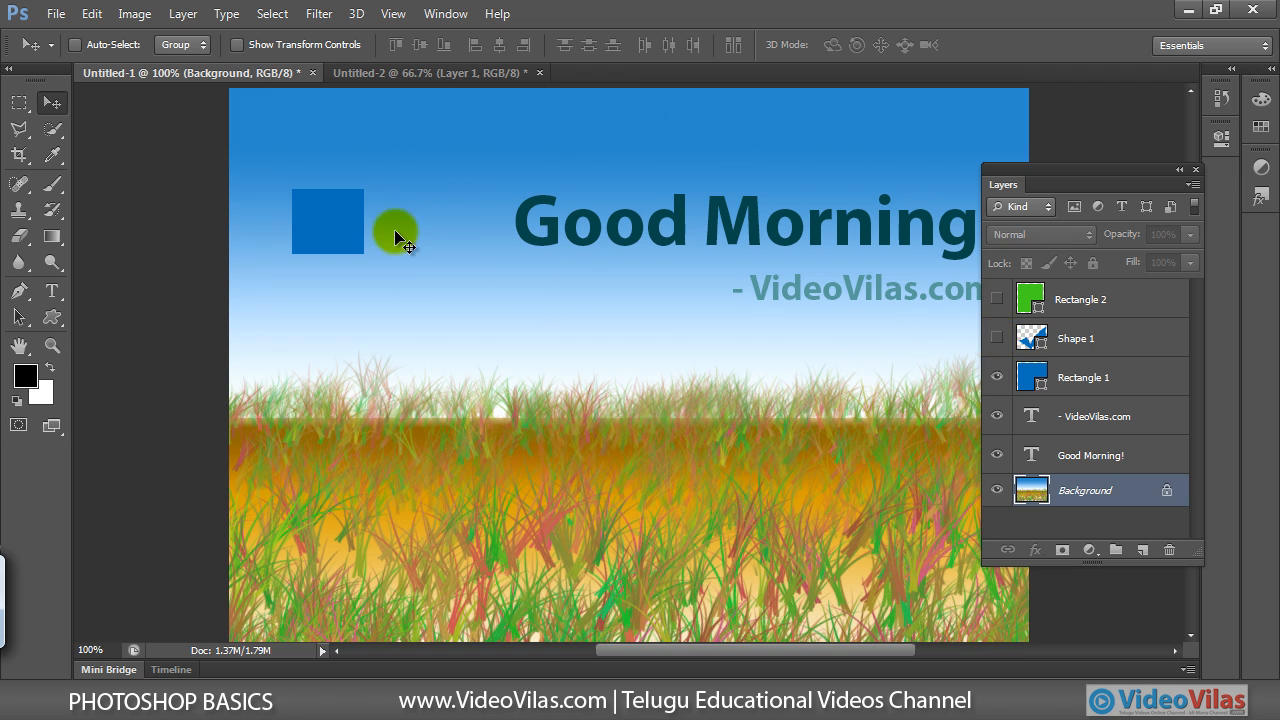
pyautogui.click(996, 377)
pyautogui.click(997, 416)
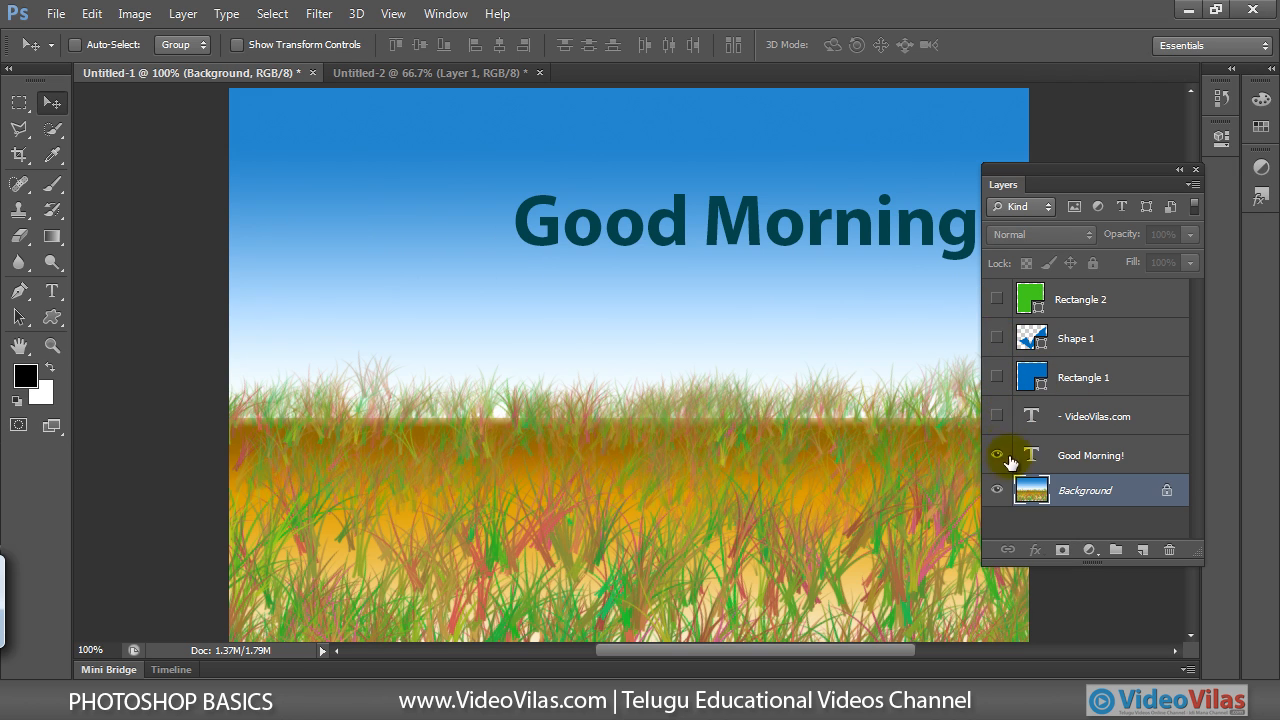
pyautogui.click(997, 417)
pyautogui.click(996, 456)
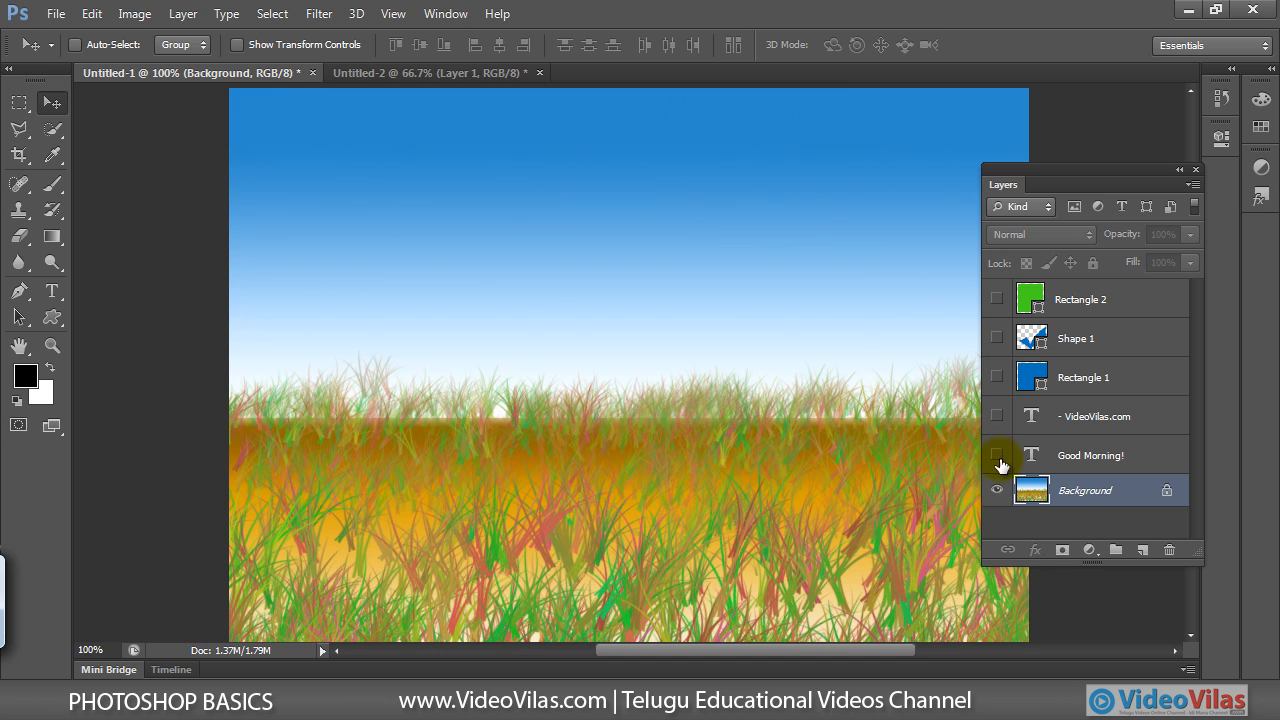
pyautogui.click(998, 493)
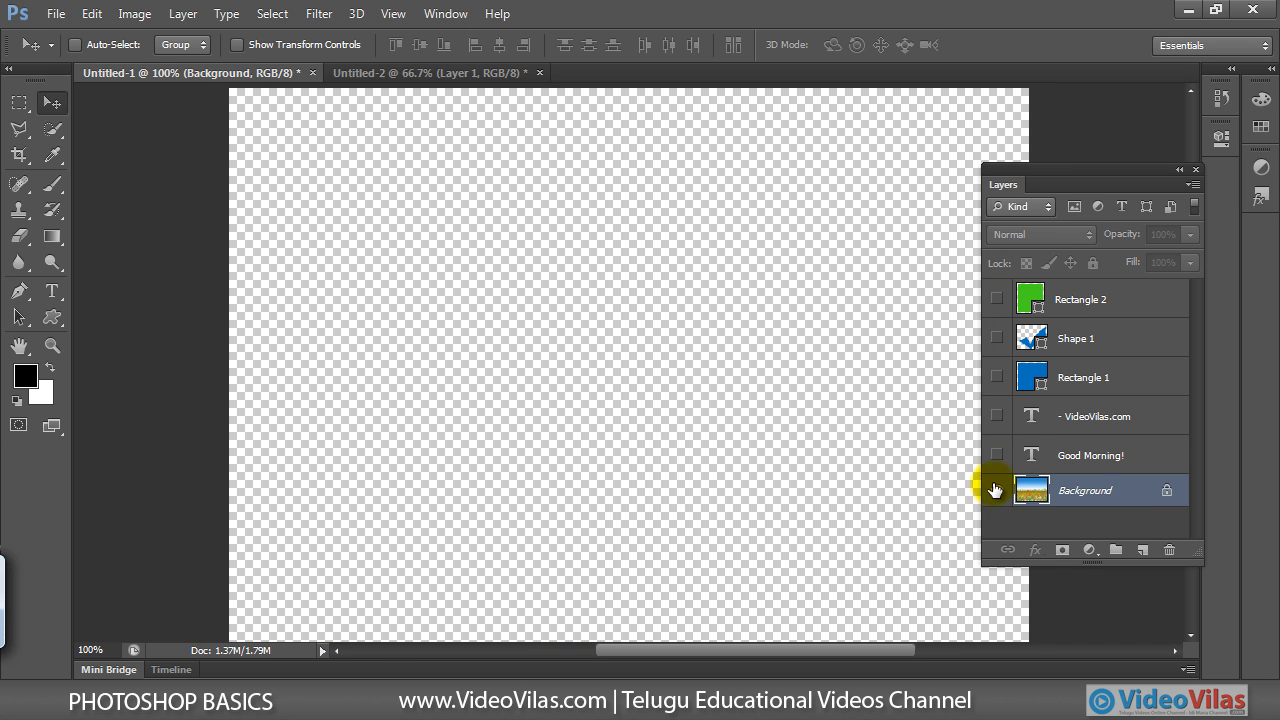
# Step: Make all six layers visible again one by one from Background up to Rectangle 2
pyautogui.click(996, 491)
pyautogui.click(996, 455)
pyautogui.click(996, 416)
pyautogui.click(996, 377)
pyautogui.click(998, 339)
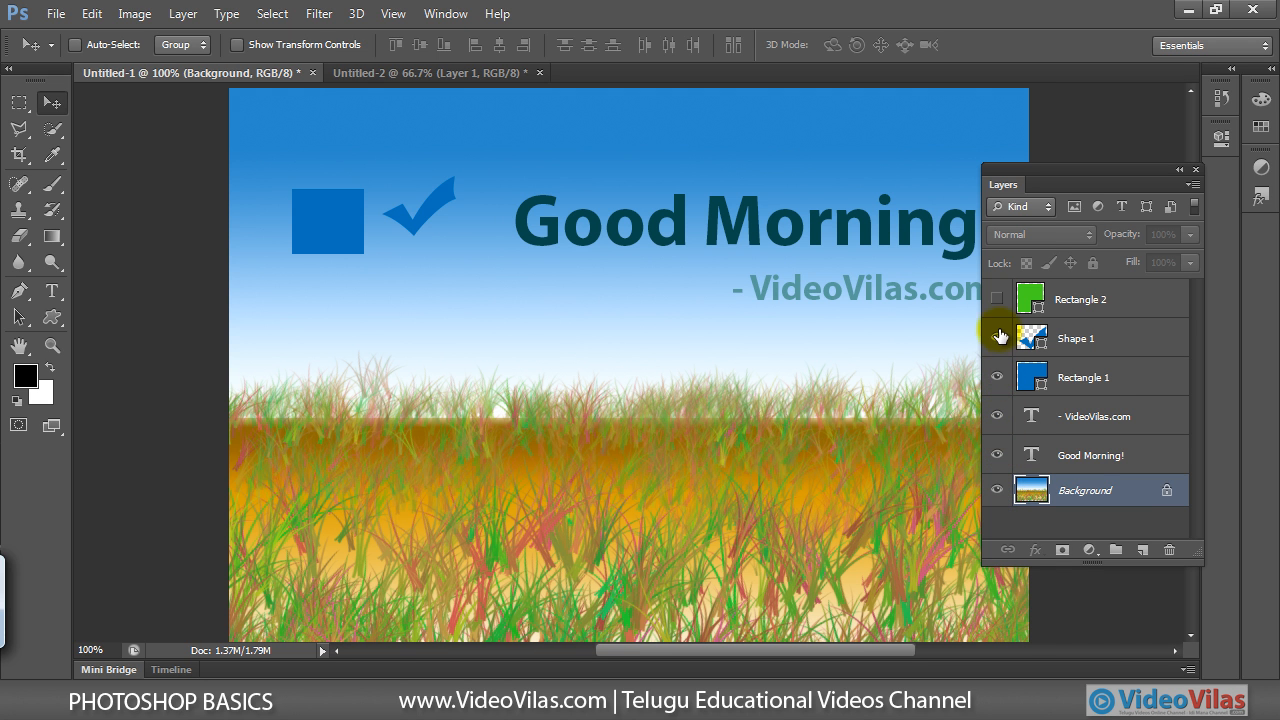
pyautogui.click(996, 298)
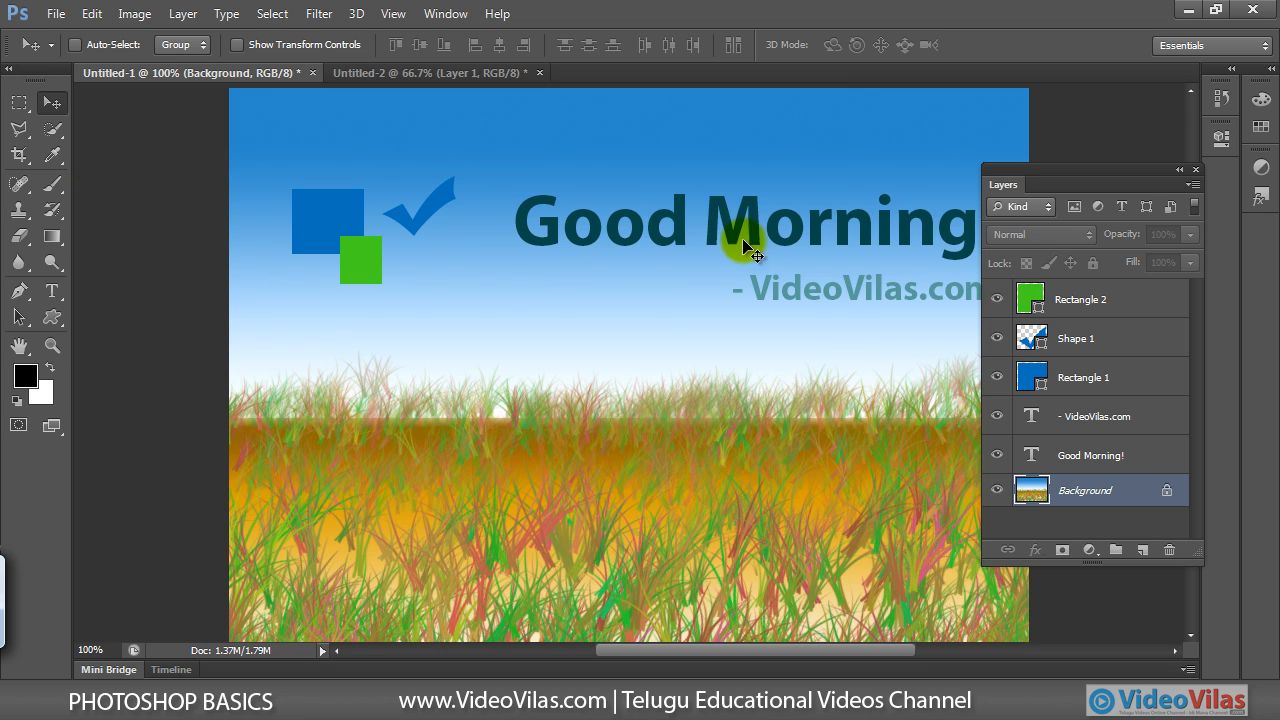
# Step: Move the Good Morning! text slightly up and left, and place the - VideoVilas.com text beneath it, aligned with its left edge
pyautogui.click(1124, 457)
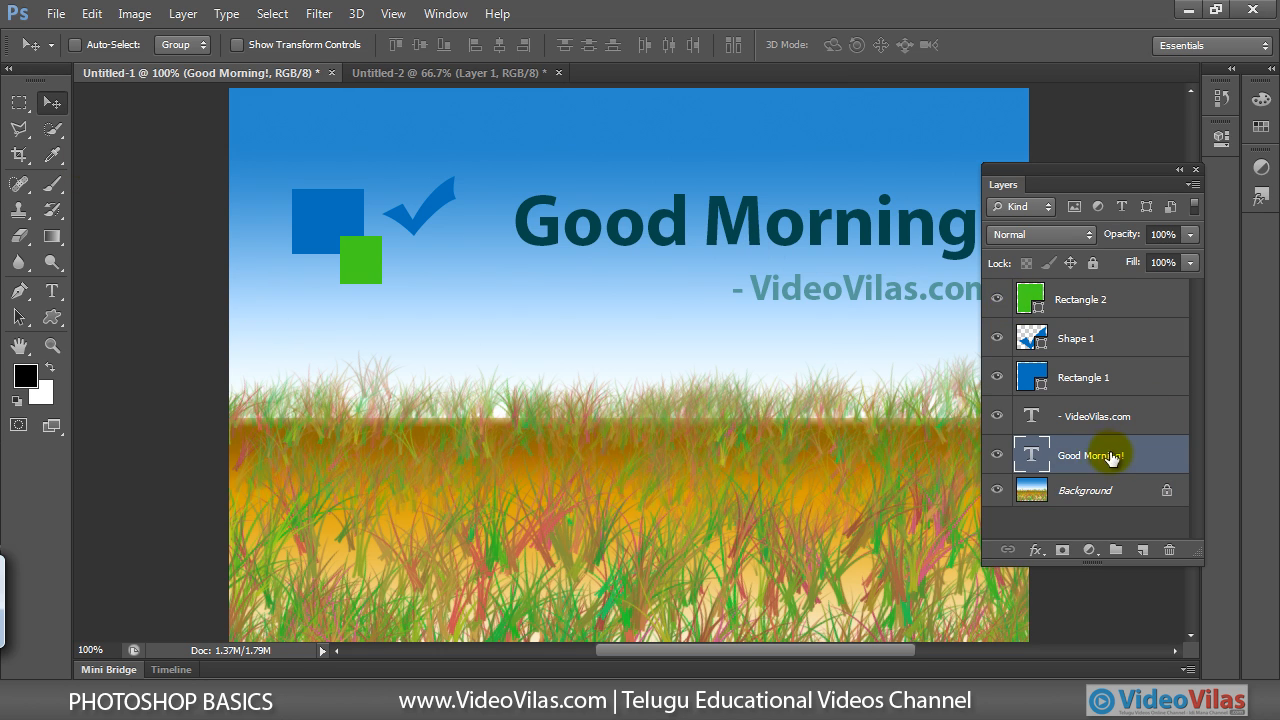
pyautogui.moveTo(736, 222)
pyautogui.mouseDown()
pyautogui.moveTo(730, 167)
pyautogui.moveTo(713, 152)
pyautogui.moveTo(737, 199)
pyautogui.moveTo(695, 212)
pyautogui.moveTo(727, 213)
pyautogui.mouseUp()
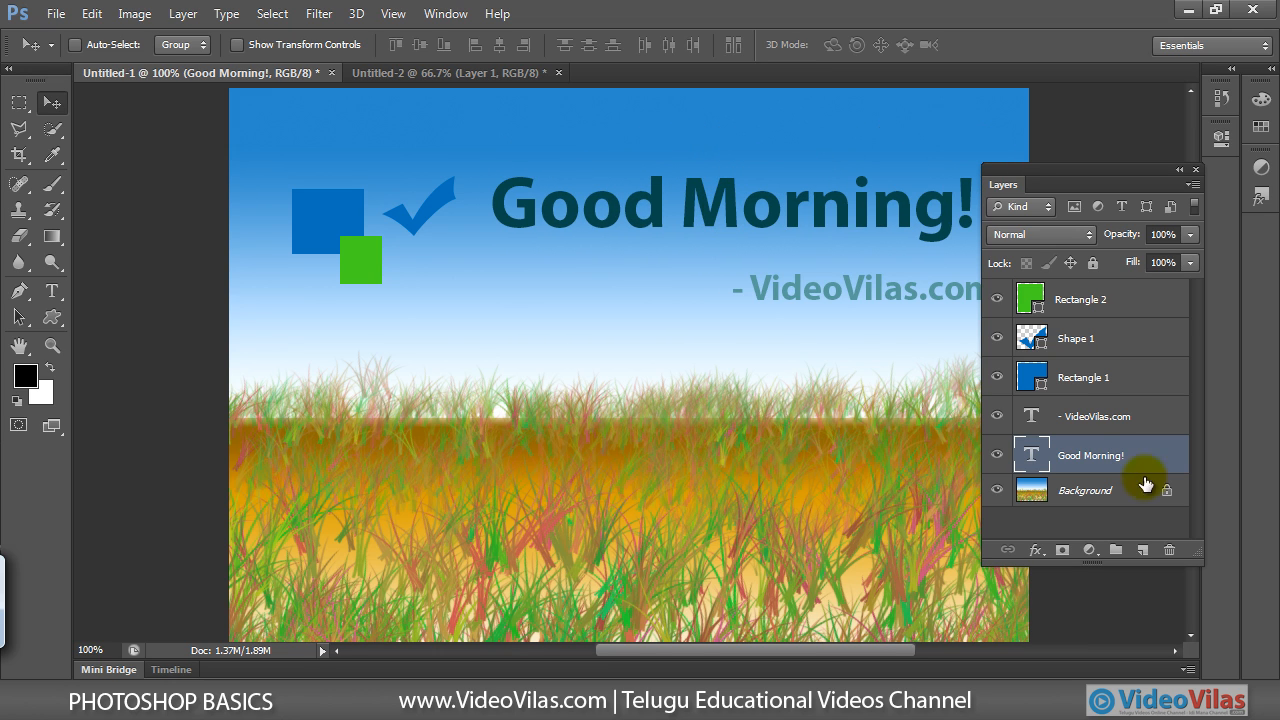
pyautogui.click(1093, 418)
pyautogui.moveTo(815, 295); pyautogui.dragTo(589, 279)
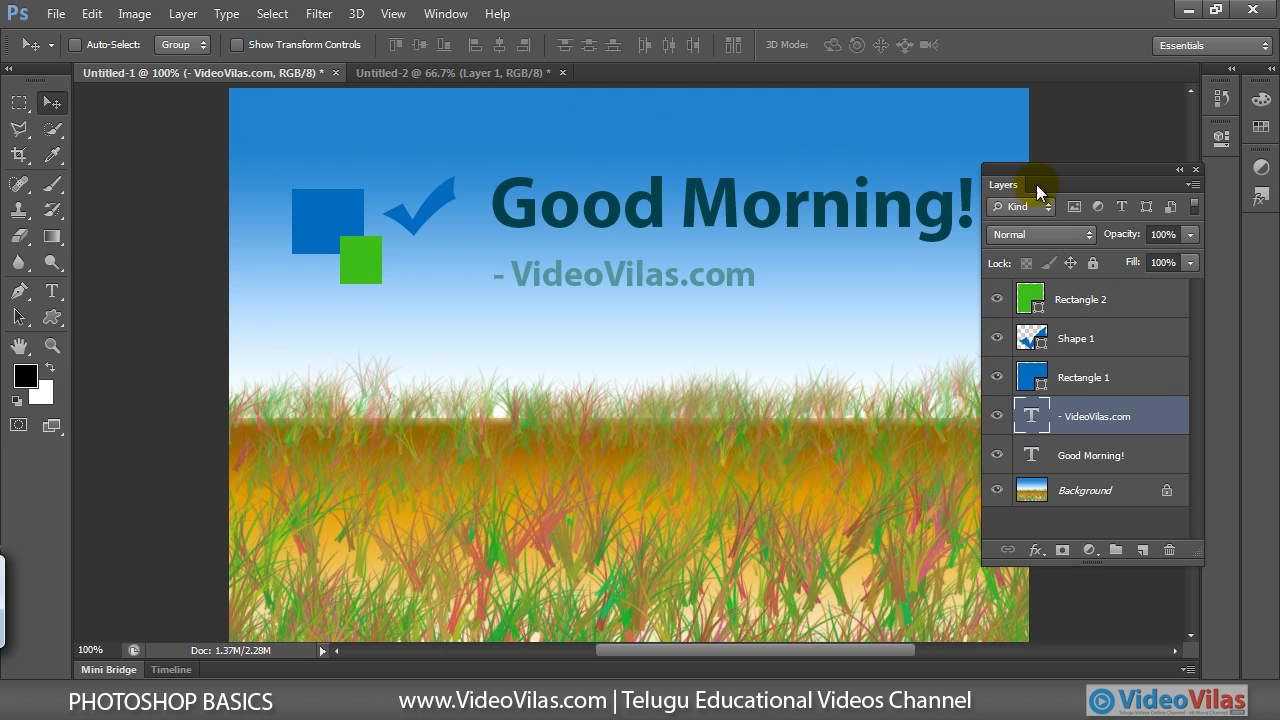
pyautogui.moveTo(1051, 180); pyautogui.dragTo(1111, 172)
pyautogui.click(1126, 369)
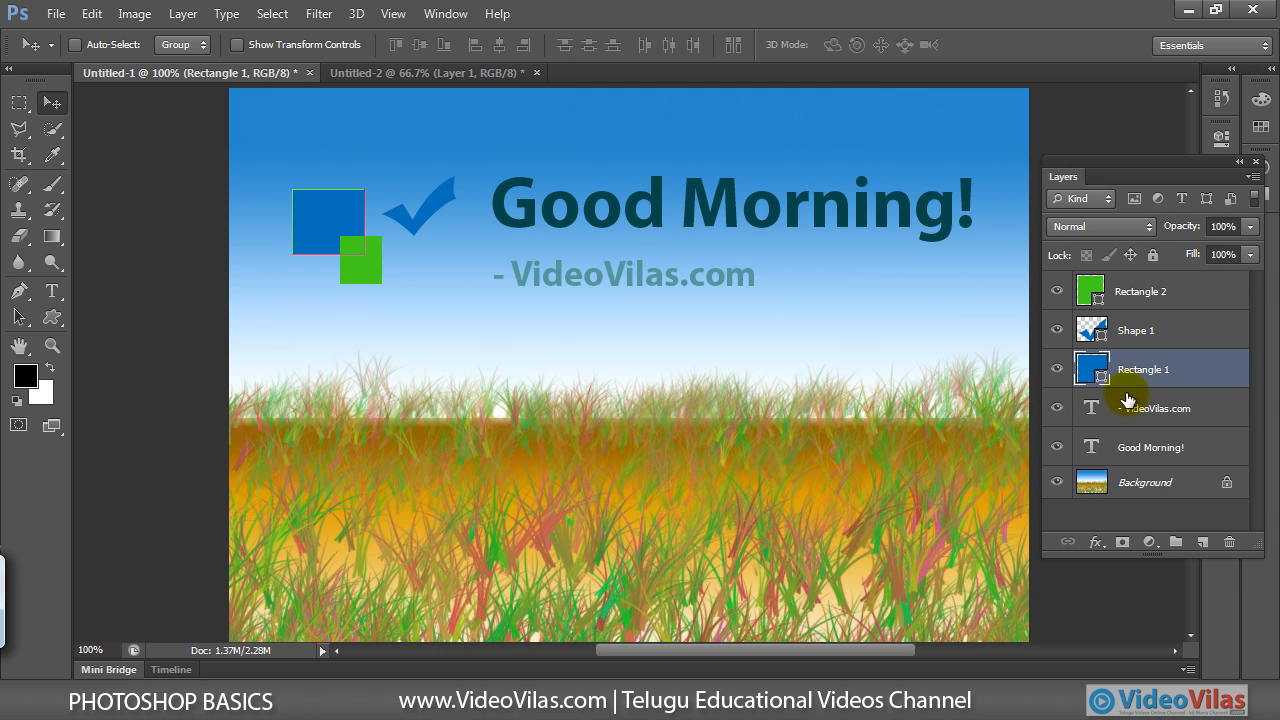
pyautogui.keyDown('ctrl'); pyautogui.click(1132, 410); pyautogui.keyUp('ctrl')
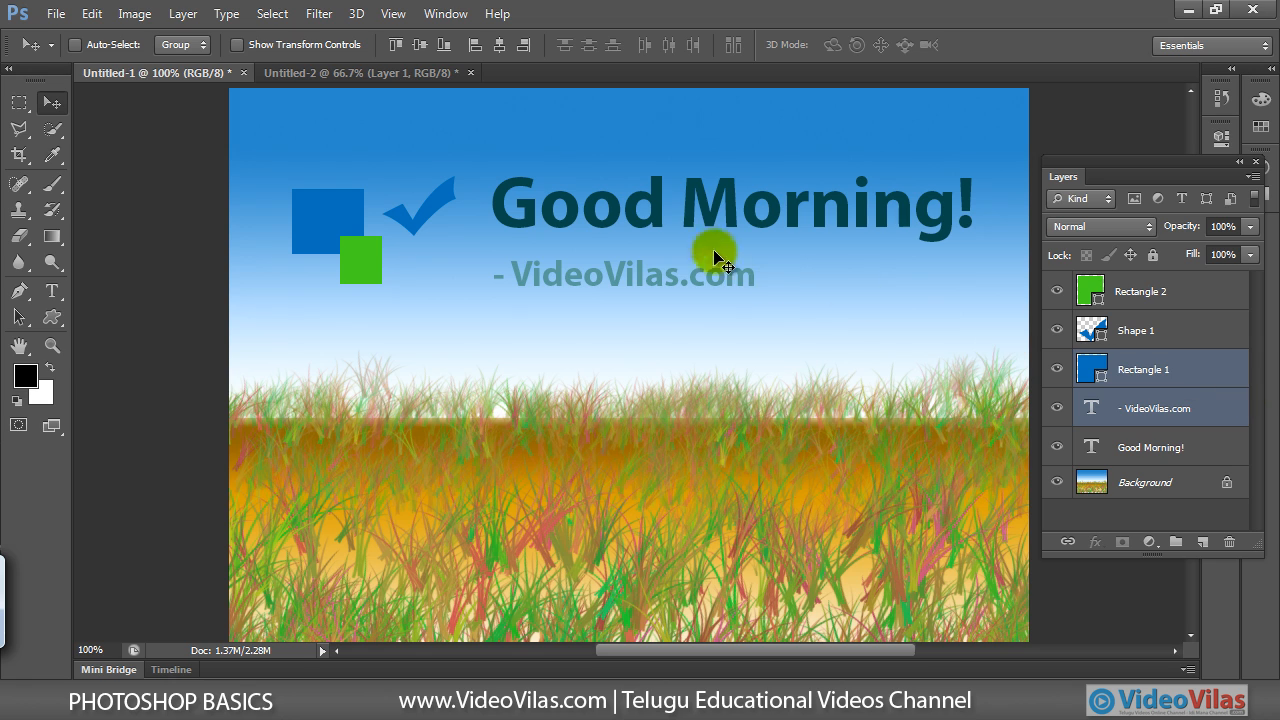
pyautogui.moveTo(687, 222)
pyautogui.mouseDown()
pyautogui.moveTo(735, 228)
pyautogui.moveTo(679, 217)
pyautogui.moveTo(691, 233)
pyautogui.mouseUp()
pyautogui.click(1145, 408)
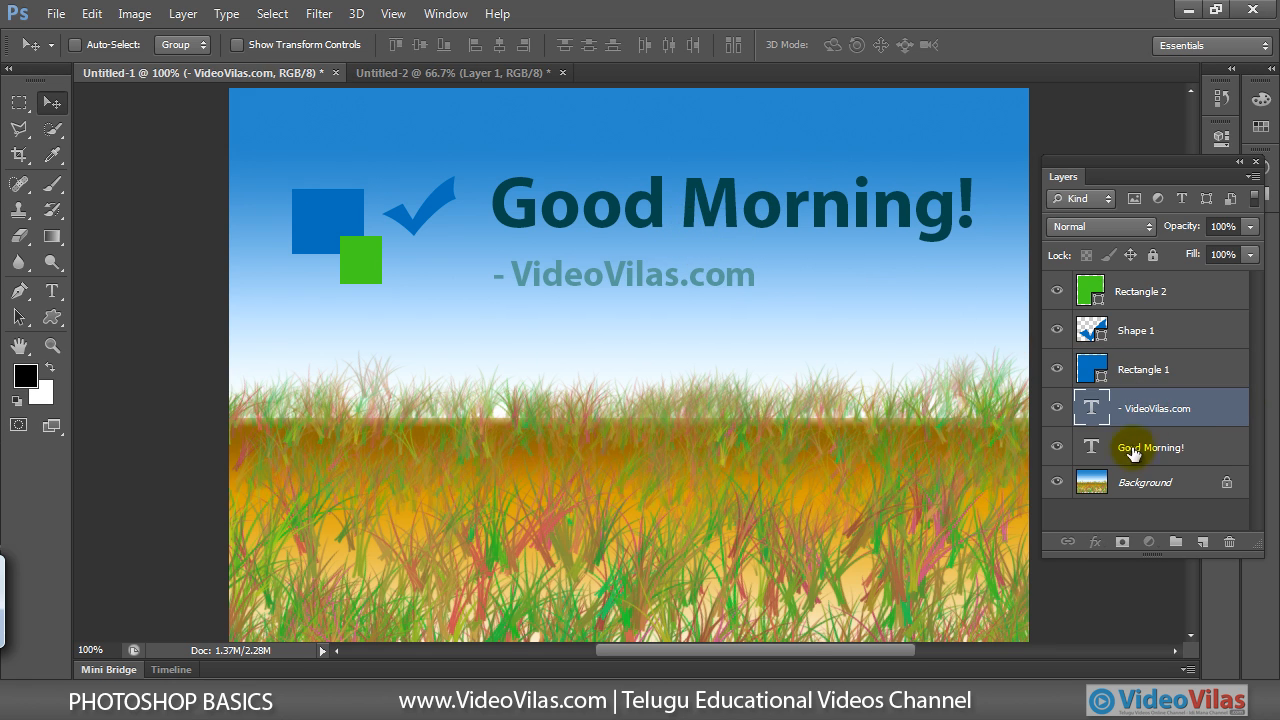
pyautogui.click(1133, 452)
pyautogui.click(1155, 409)
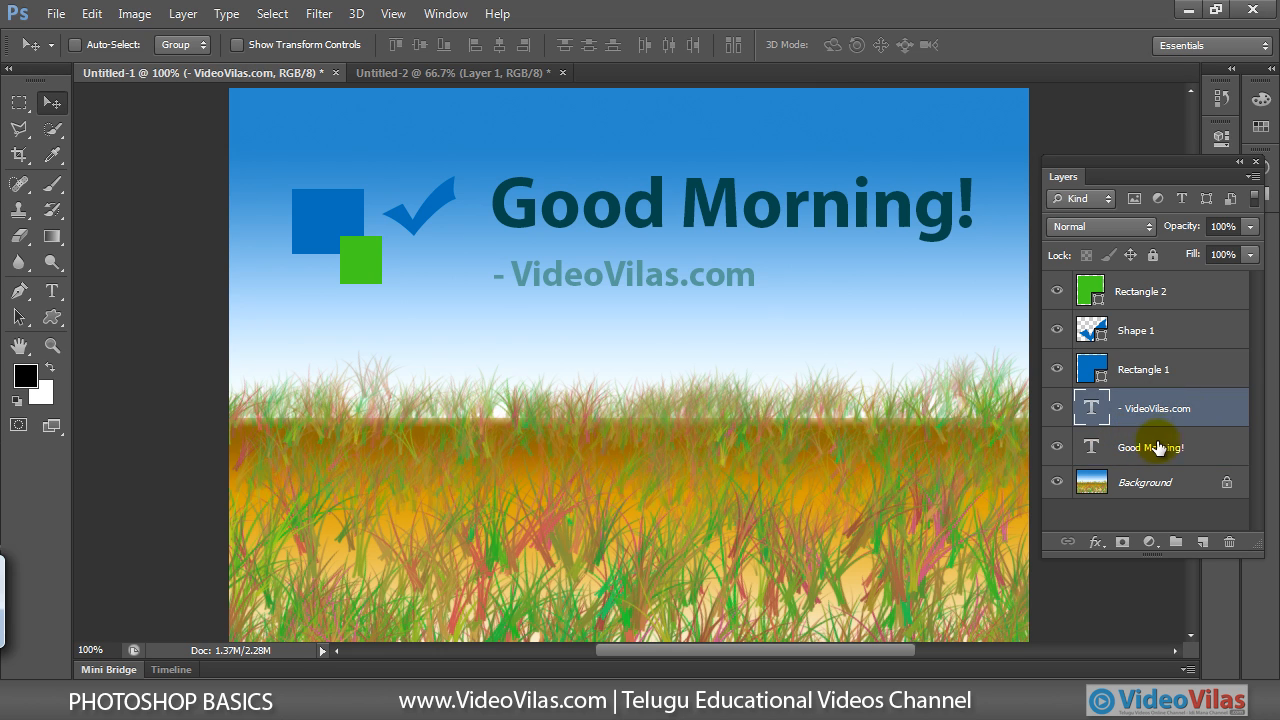
# Step: Select the Good Morning! and - VideoVilas.com text layers together and move both down and slightly right
pyautogui.click(1143, 452)
pyautogui.keyDown('shift'); pyautogui.click(1160, 409); pyautogui.keyUp('shift')
pyautogui.moveTo(706, 220); pyautogui.dragTo(752, 282)
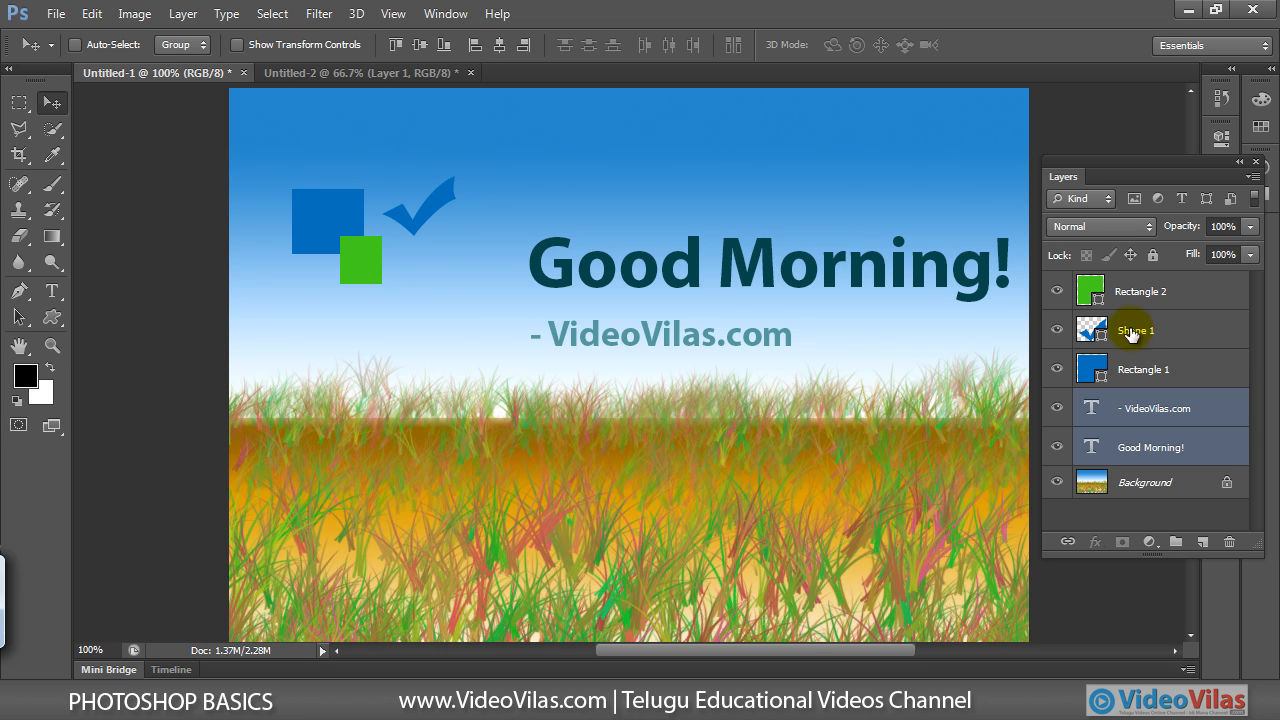
# Step: Select Rectangle 2, Shape 1 and Rectangle 1 together and move them up and slightly left towards the canvas's upper-left corner
pyautogui.click(1138, 290)
pyautogui.keyDown('shift'); pyautogui.click(1134, 330); pyautogui.keyUp('shift')
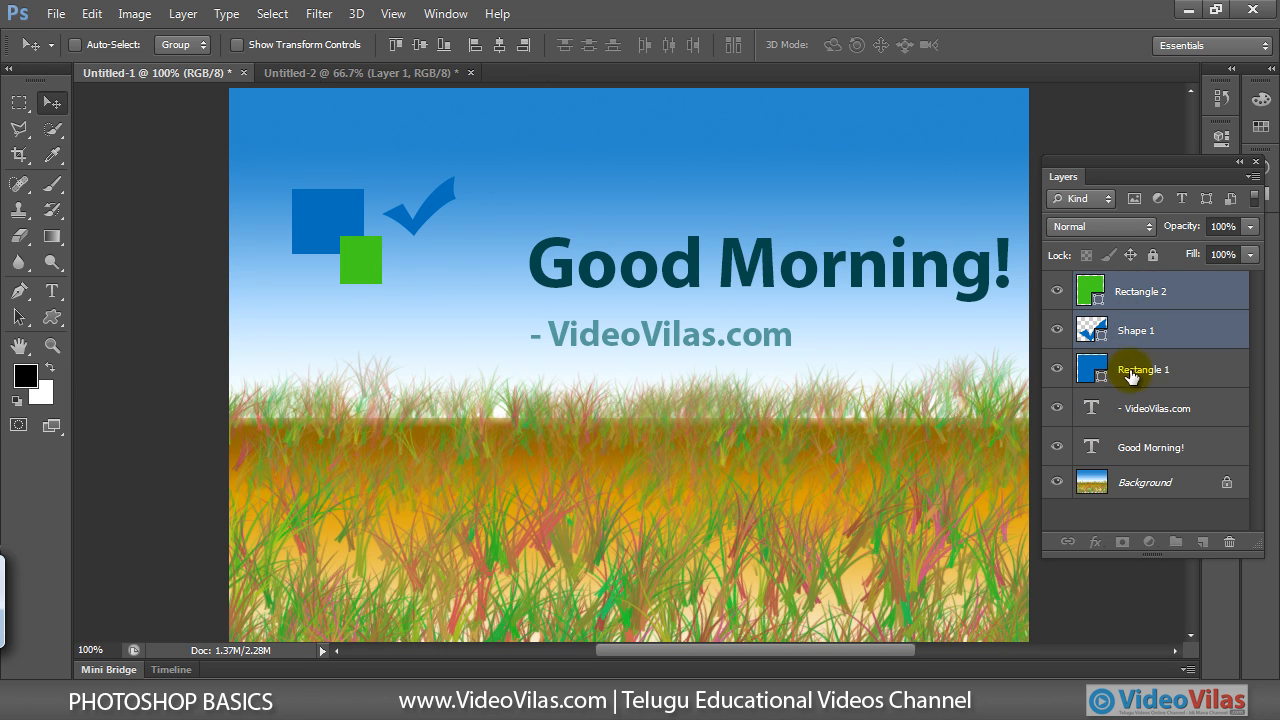
pyautogui.keyDown('shift'); pyautogui.click(1132, 370); pyautogui.keyUp('shift')
pyautogui.moveTo(350, 218); pyautogui.dragTo(330, 150)
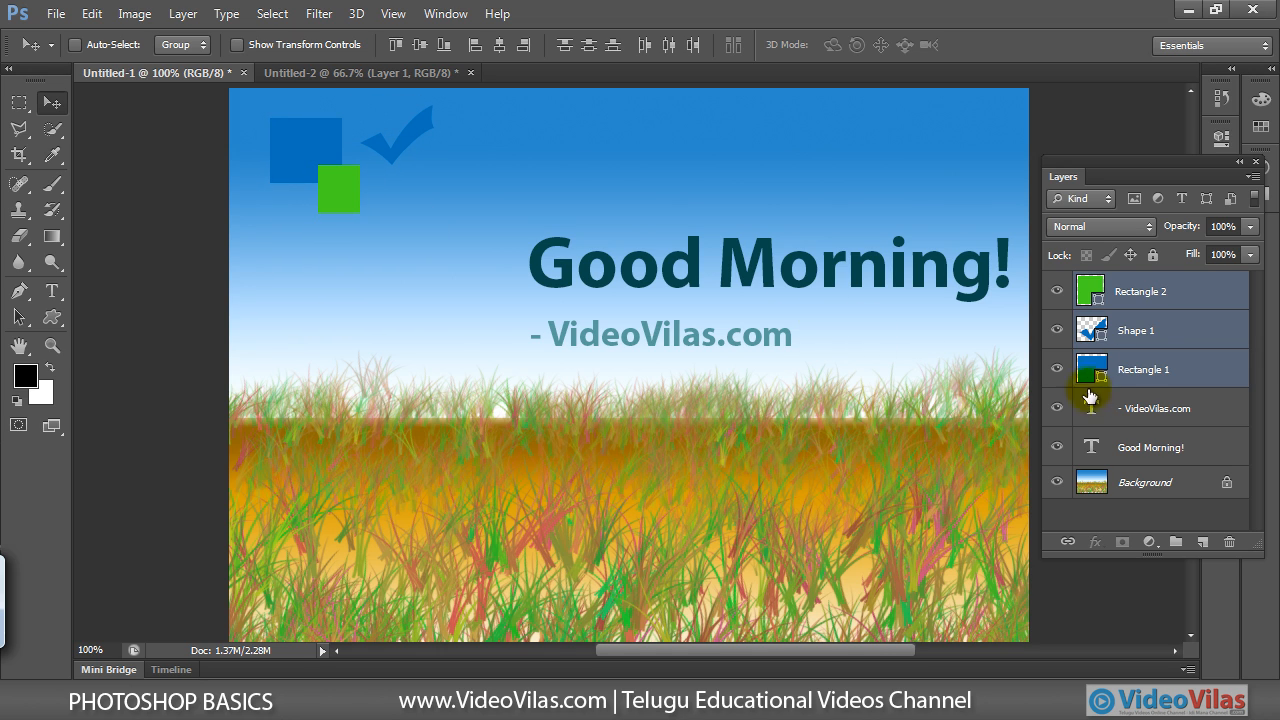
# Step: Select the Good Morning! text layer and switch to the Untitled-2 document
pyautogui.click(1135, 405)
pyautogui.click(1113, 443)
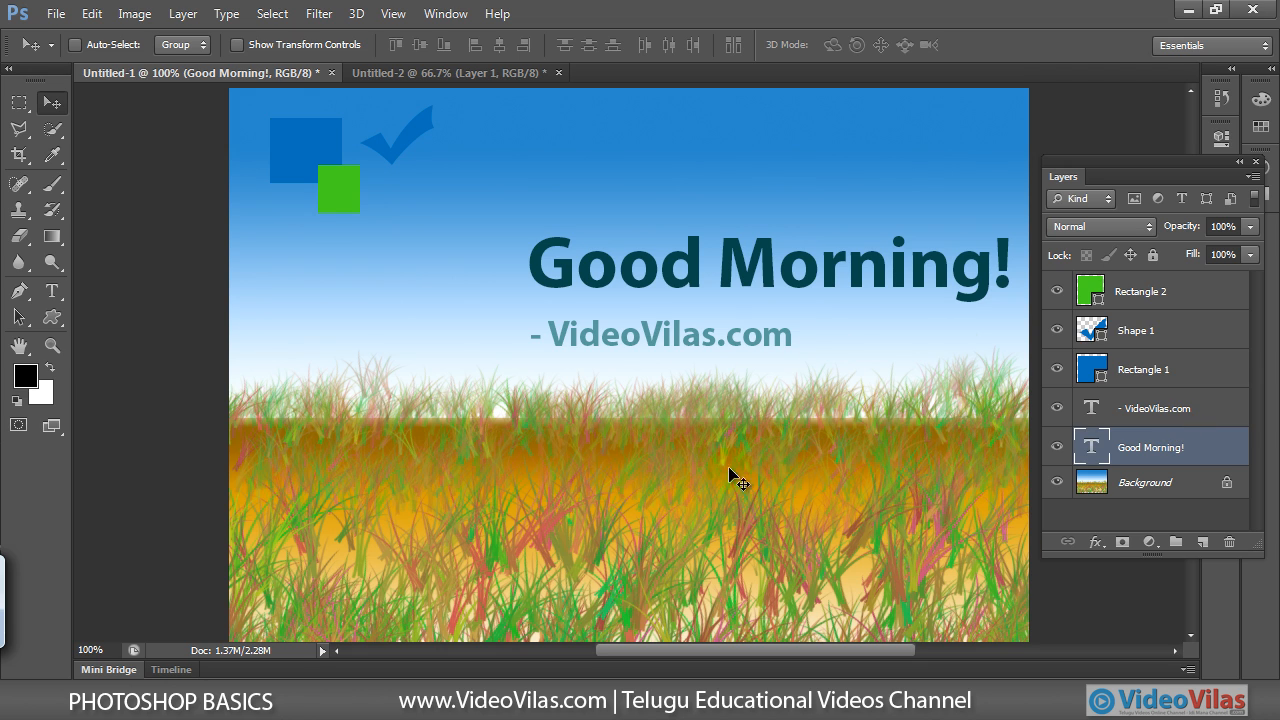
pyautogui.moveTo(546, 414); pyautogui.dragTo(768, 414)
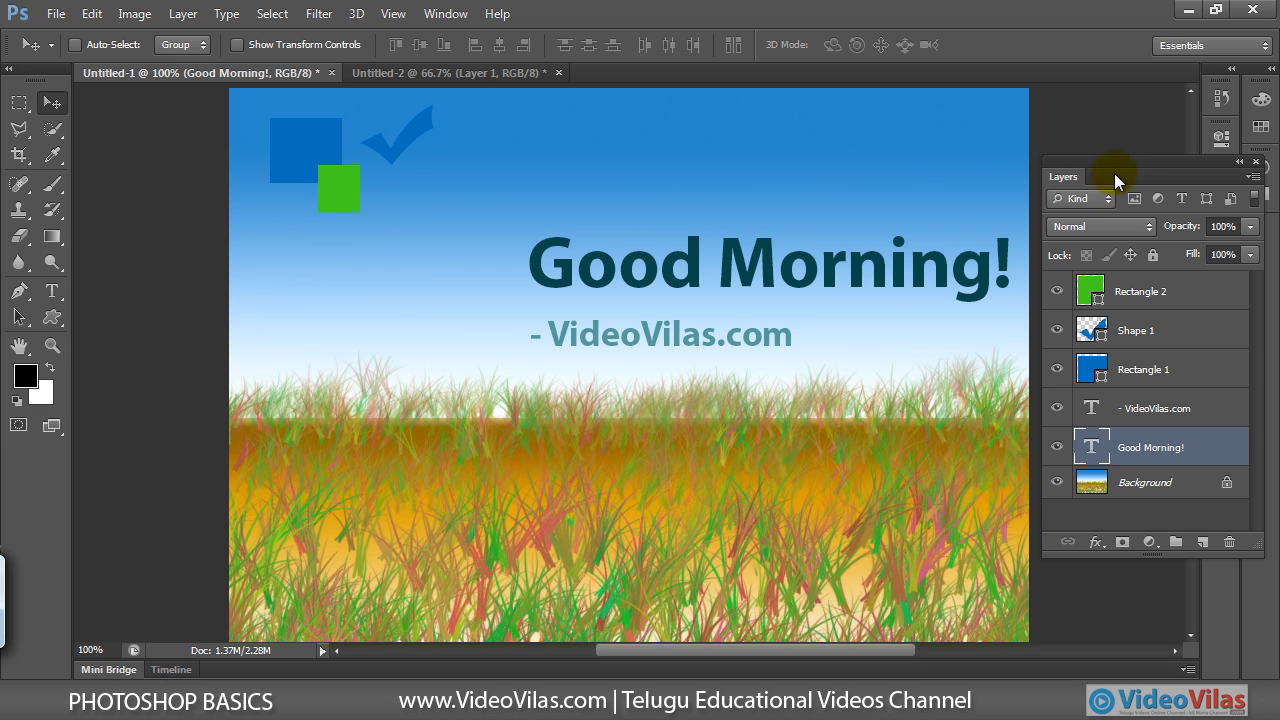
pyautogui.click(396, 70)
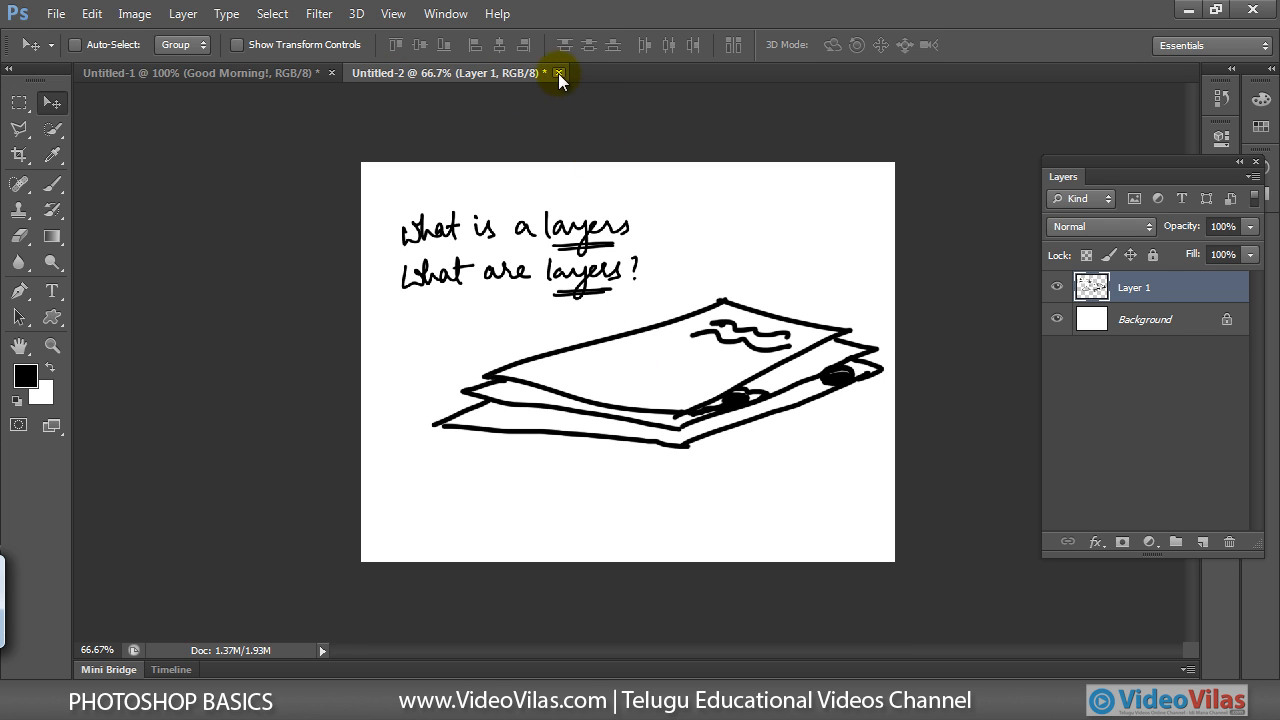
pyautogui.click(55, 13)
pyautogui.click(45, 33)
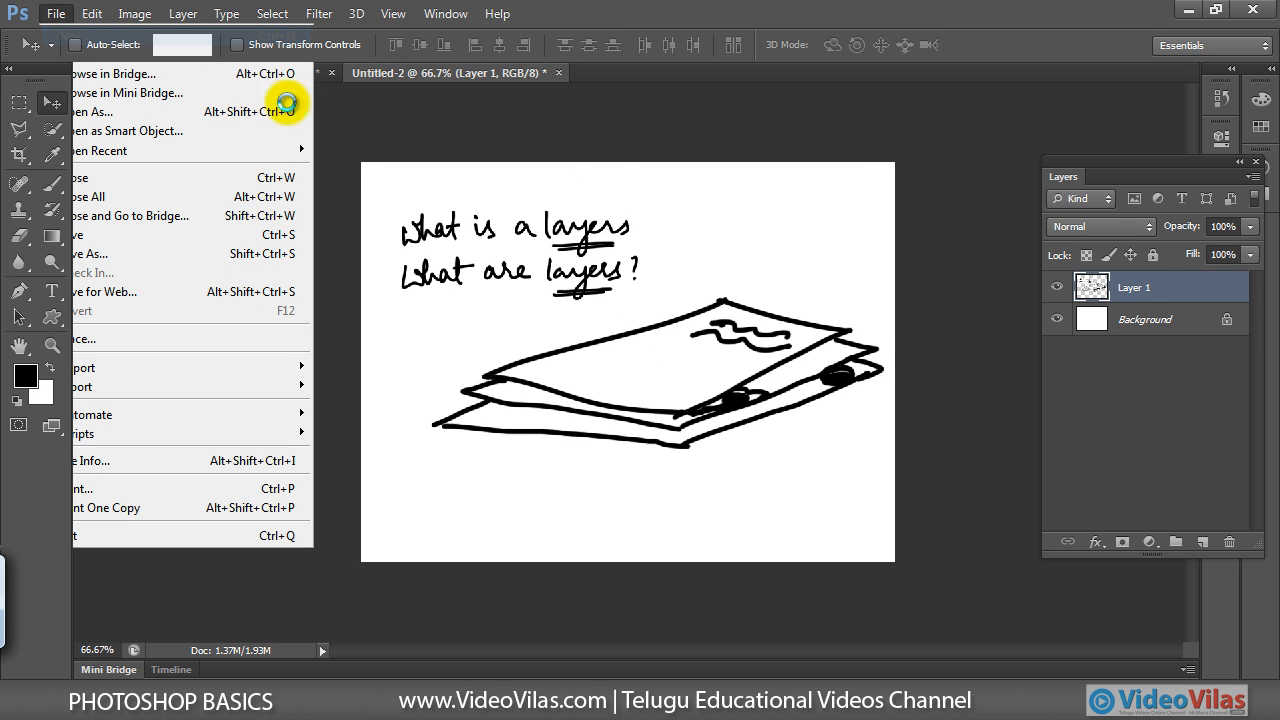
pyautogui.click(763, 205)
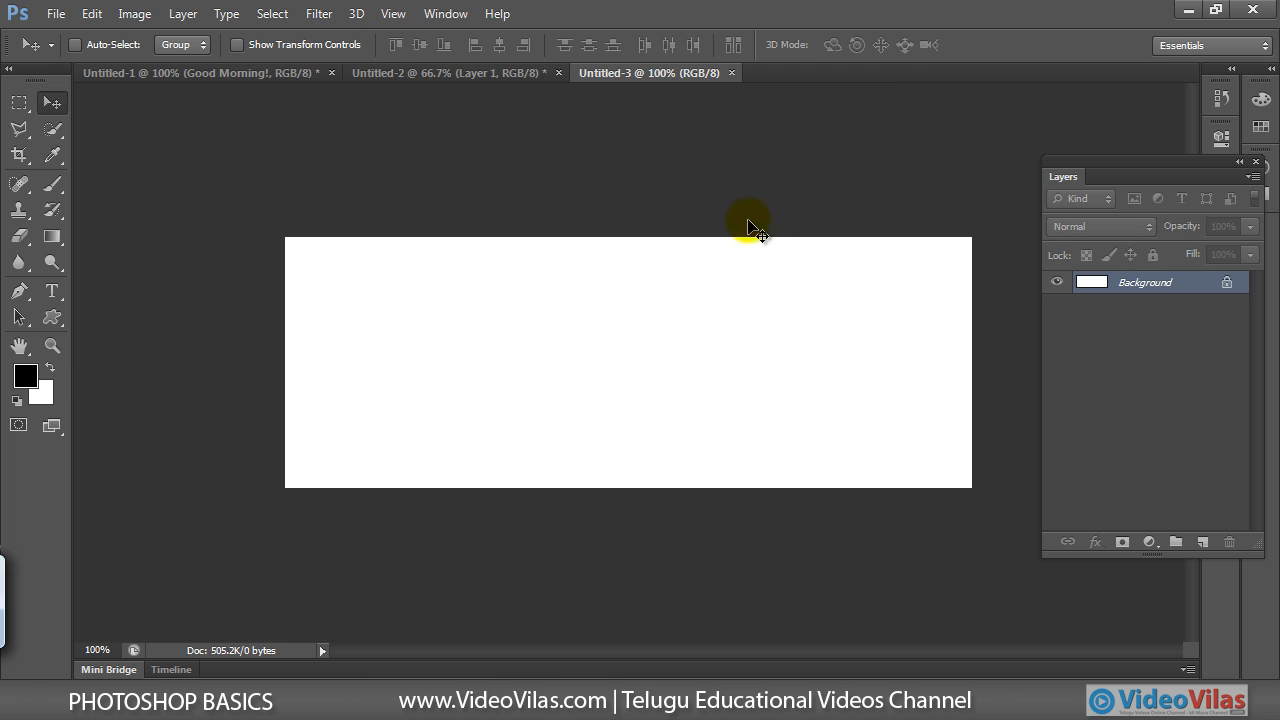
pyautogui.click(731, 73)
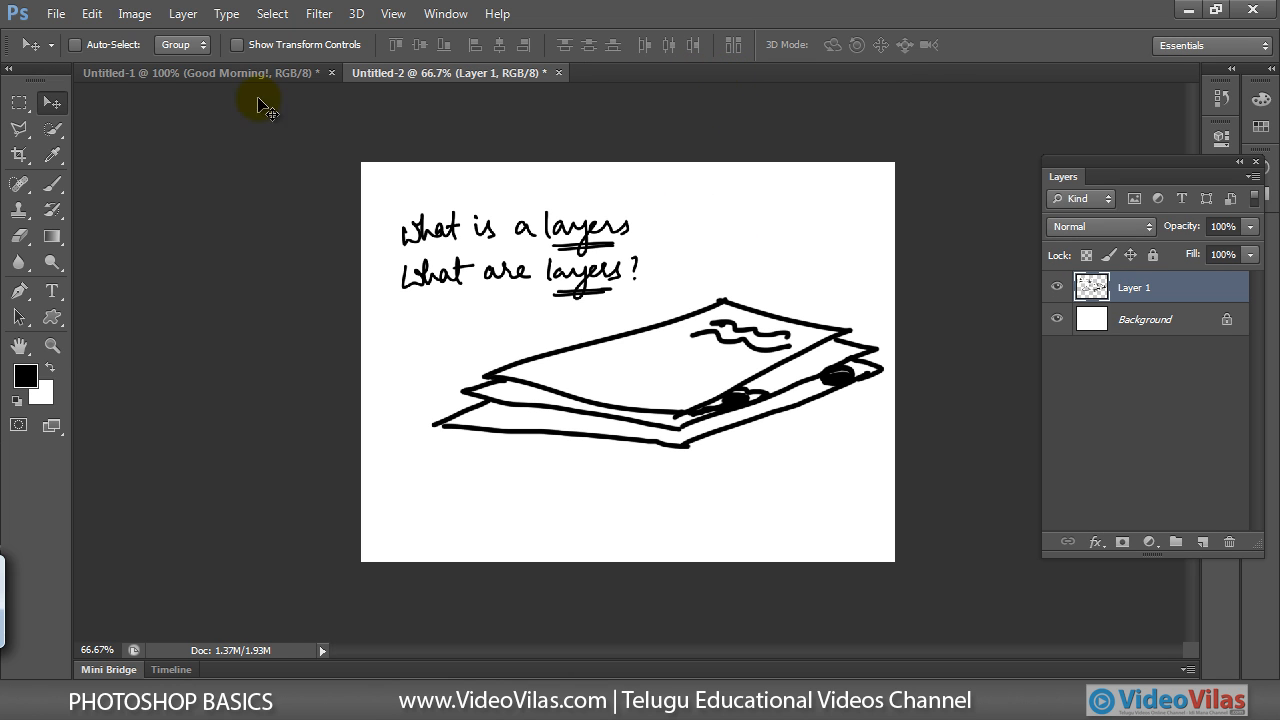
# Step: Create a new white document from the Web preset at 800 x 600 pixels and 72 pixels/inch, named Untitled-3
pyautogui.click(55, 13)
pyautogui.click(62, 33)
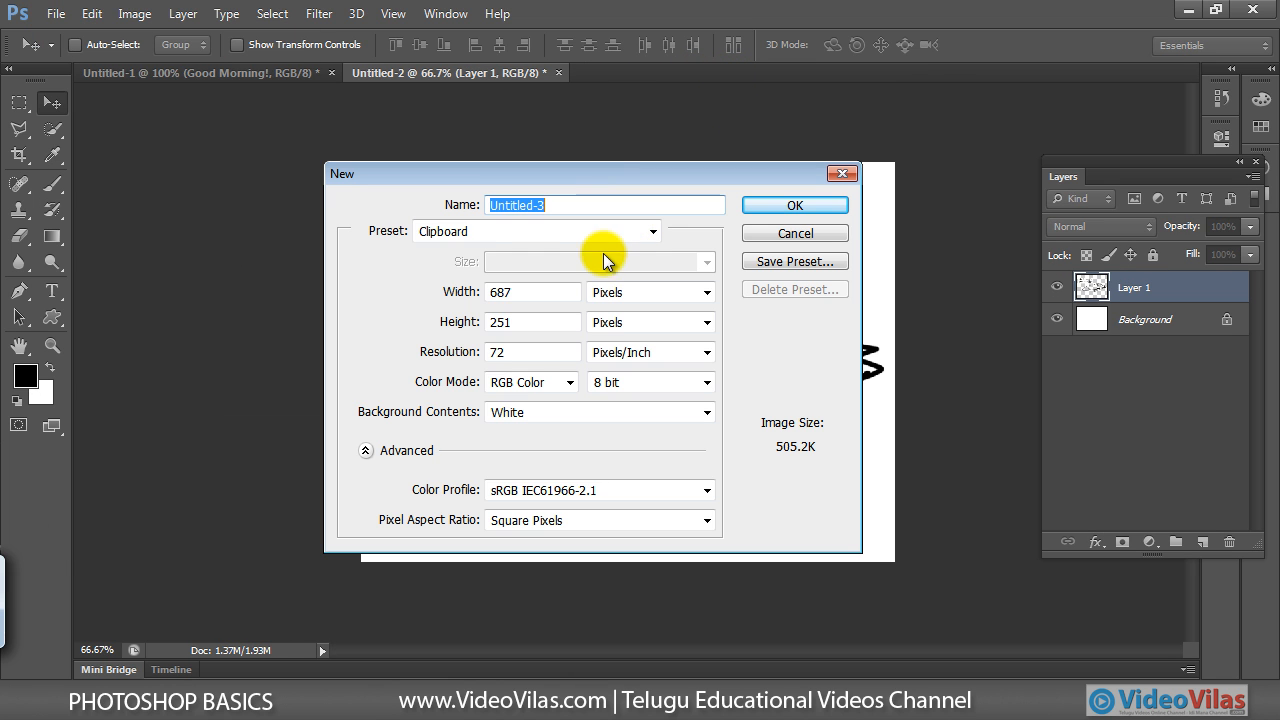
pyautogui.click(484, 236)
pyautogui.click(484, 235)
pyautogui.click(535, 206)
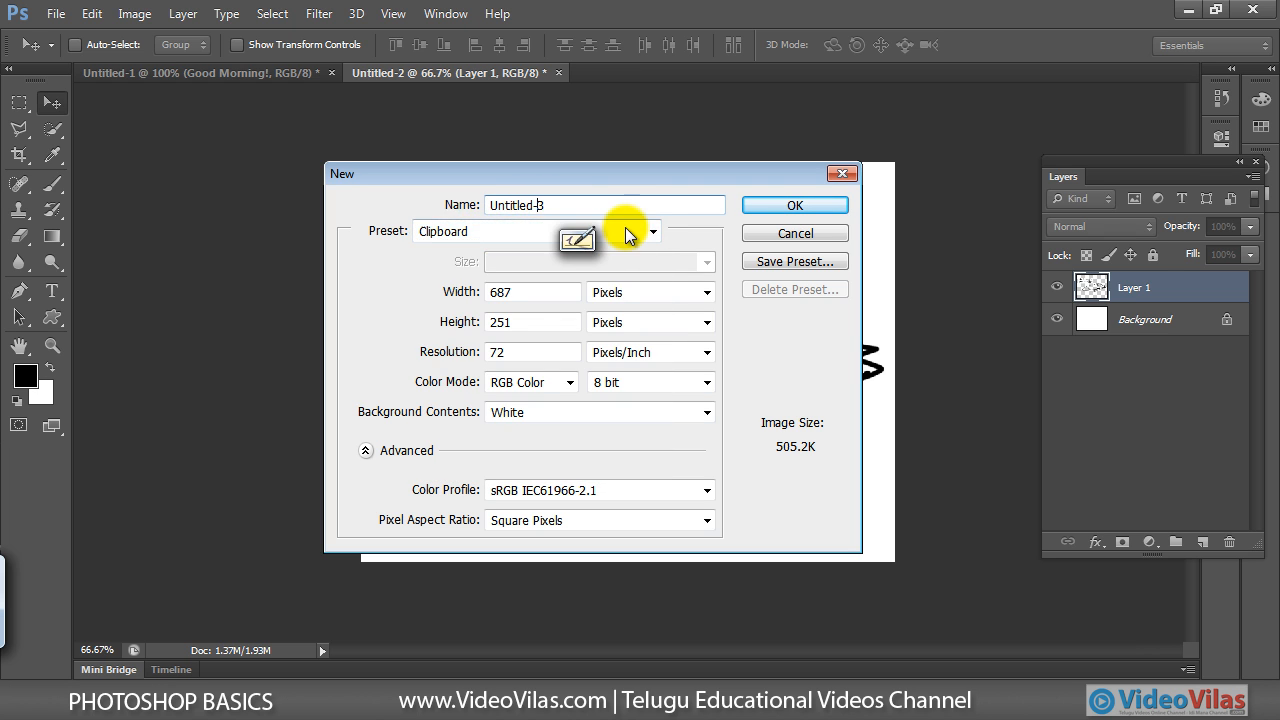
pyautogui.click(652, 233)
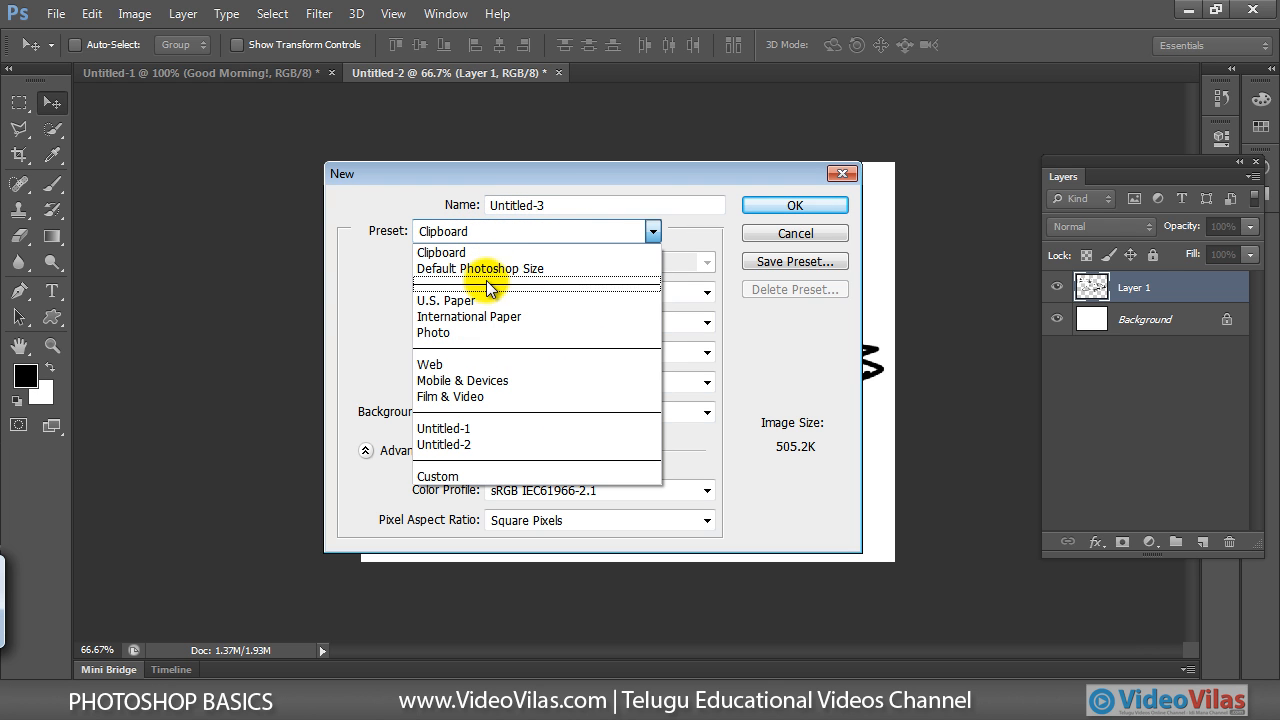
pyautogui.click(460, 365)
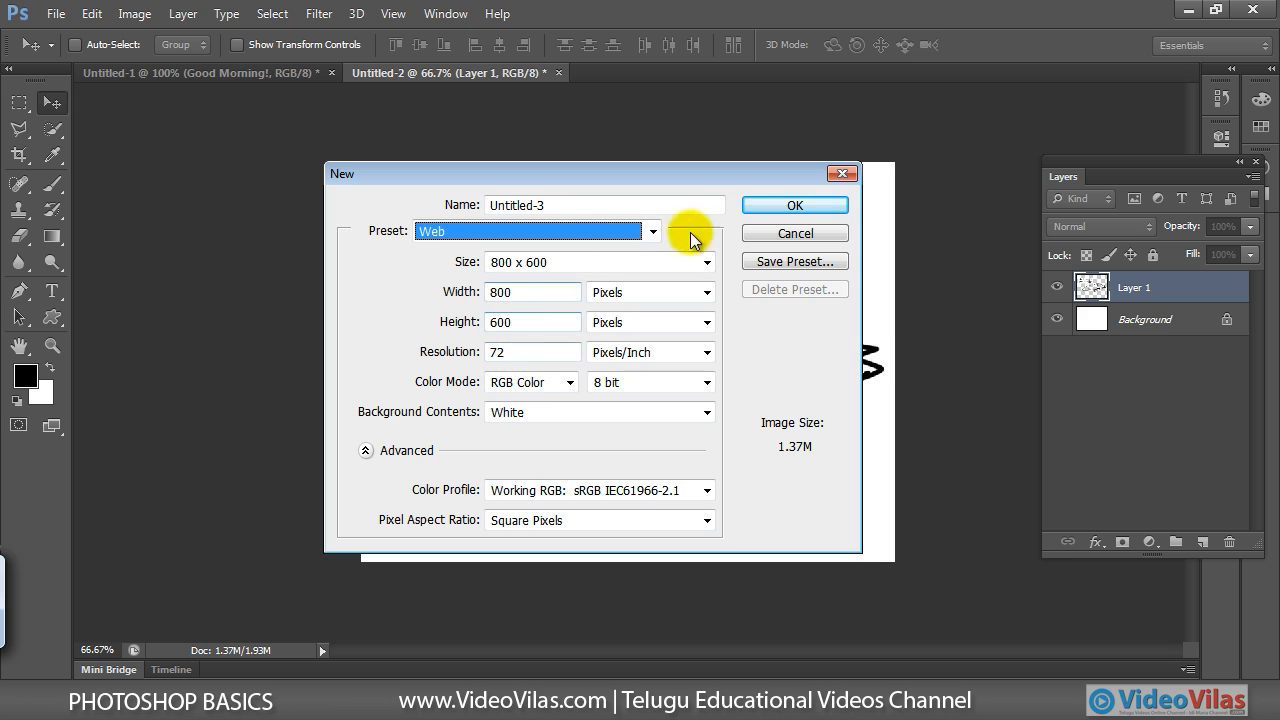
pyautogui.click(755, 203)
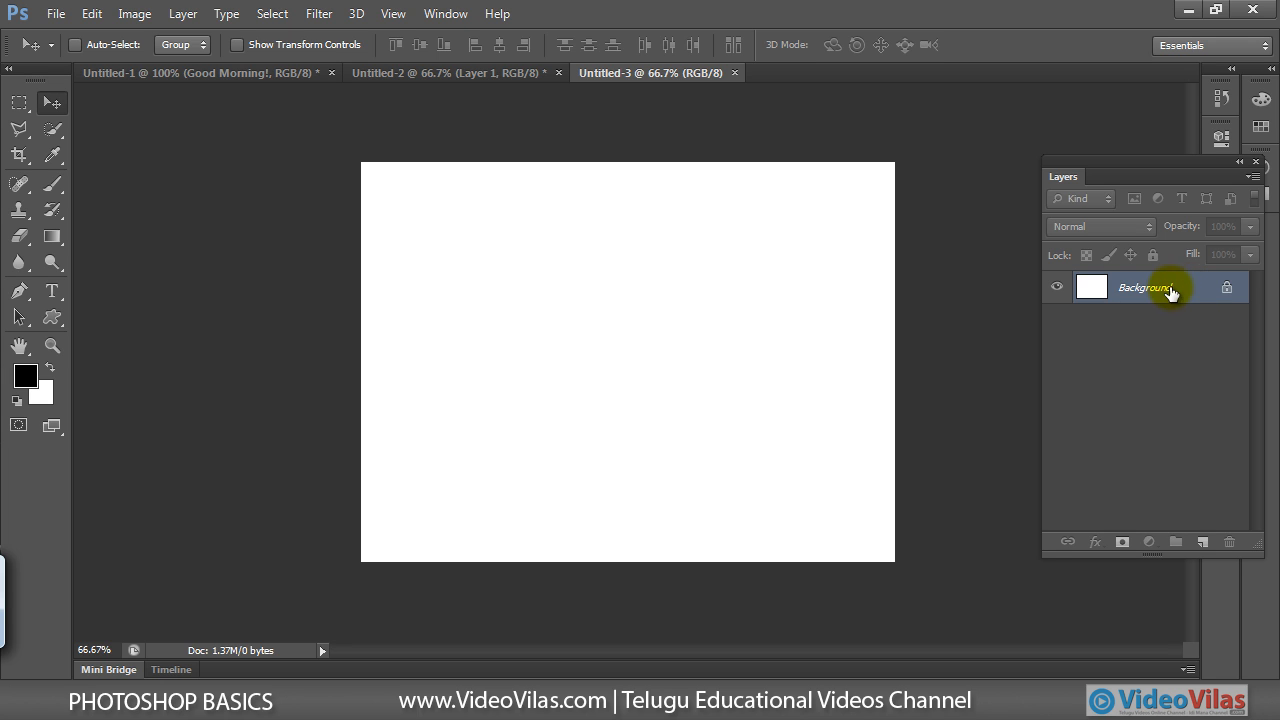
# Step: Add a new layer above the Background and make an upright rectangular marquee selection left of the canvas centre
pyautogui.click(1203, 543)
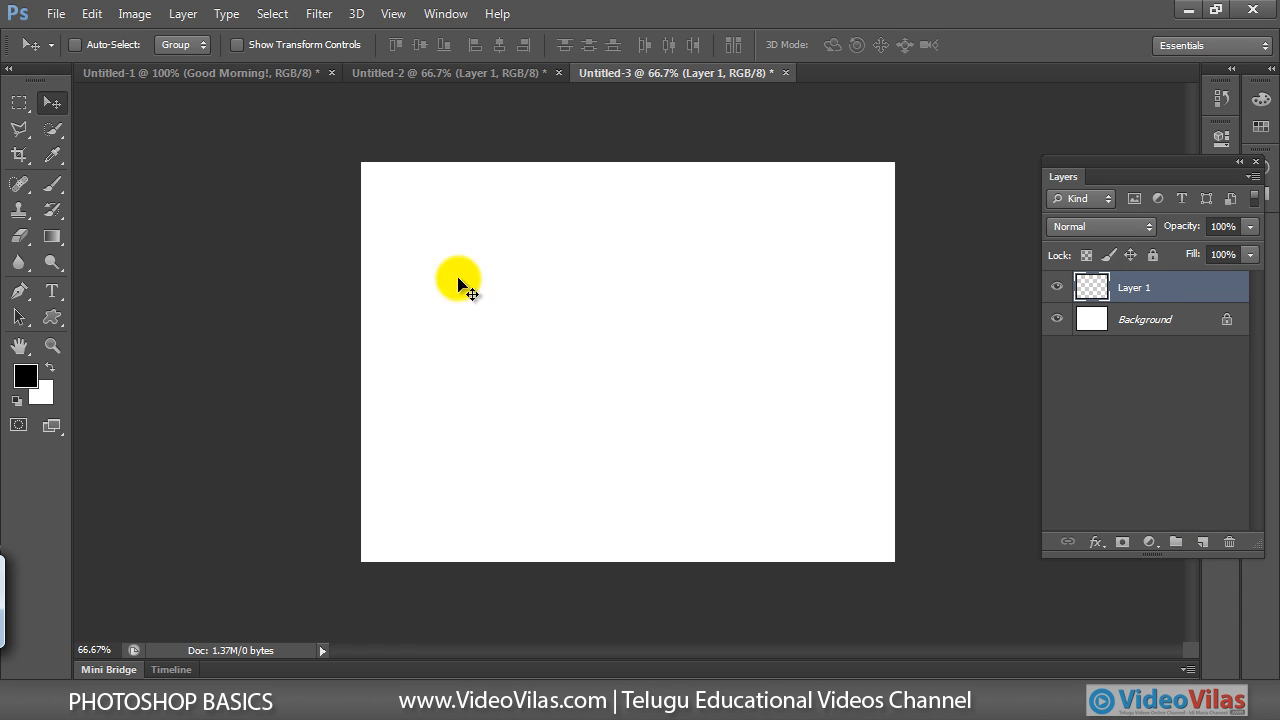
pyautogui.click(18, 103)
pyautogui.moveTo(483, 258); pyautogui.dragTo(641, 449)
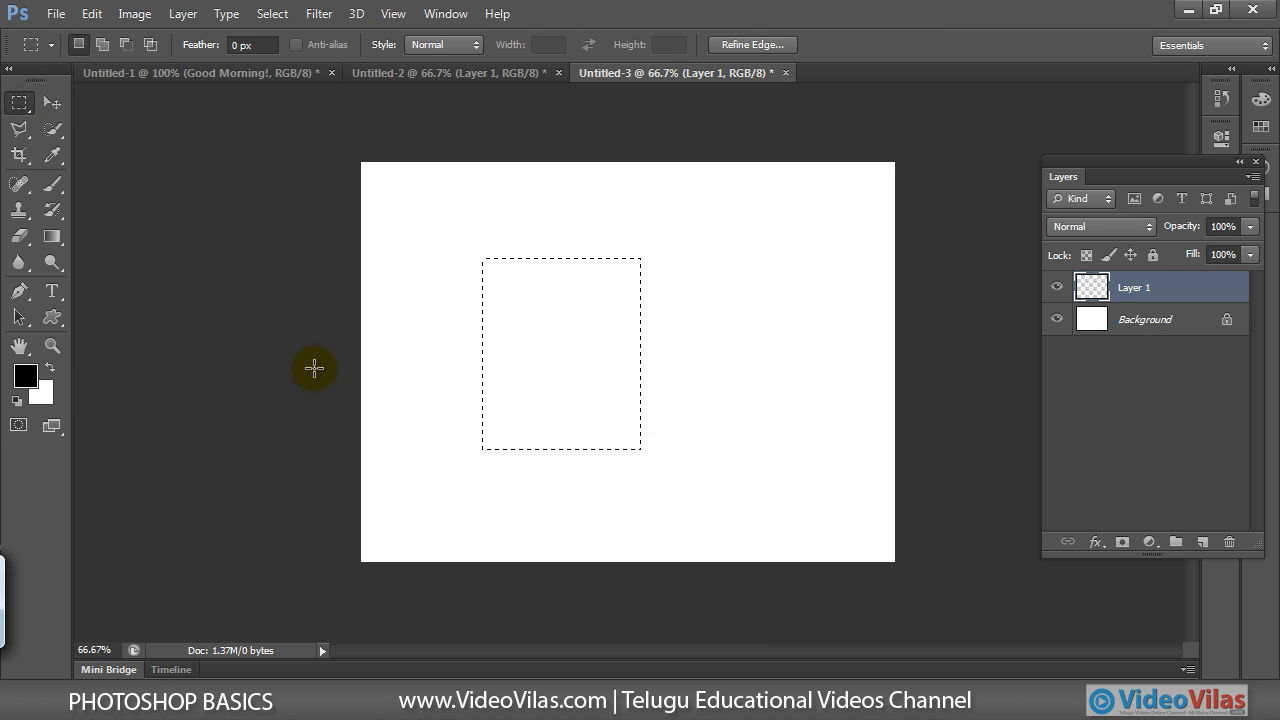
# Step: Set the foreground color to red, fill the rectangular selection on Layer 1 with it, and deselect
pyautogui.click(26, 376)
pyautogui.click(852, 409)
pyautogui.click(1048, 347)
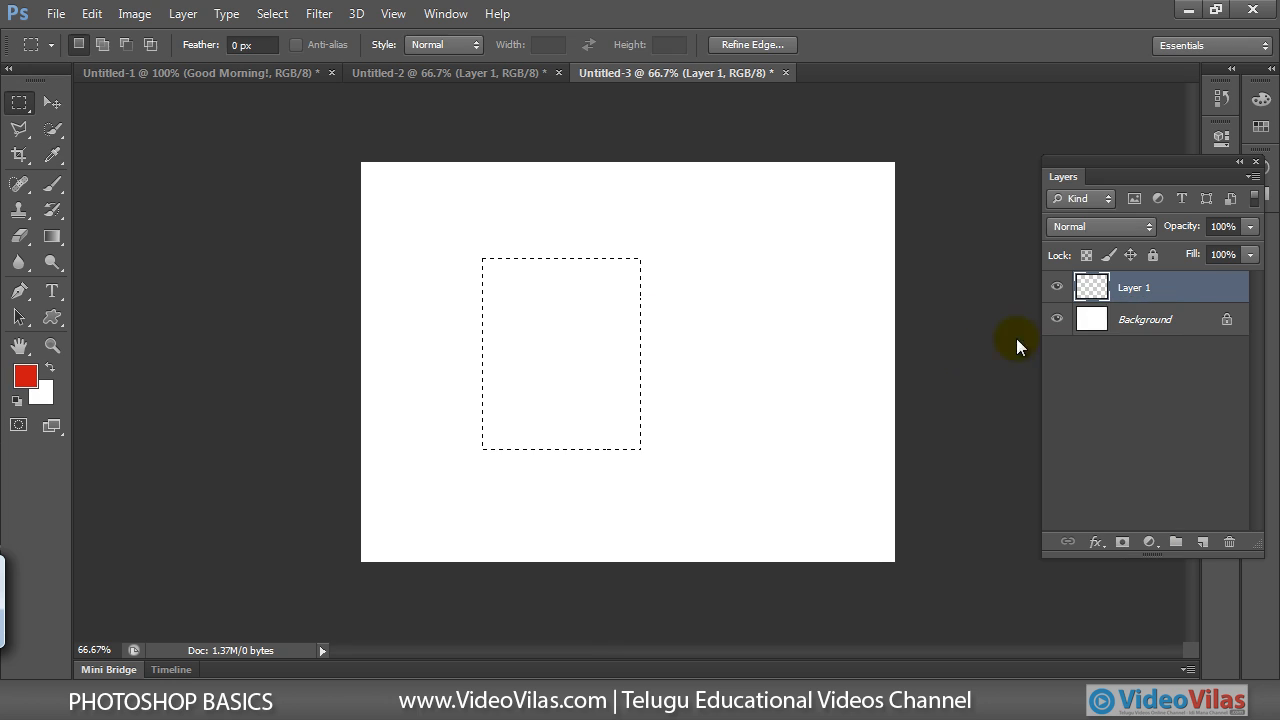
pyautogui.hotkey('alt', 'BackSpace')
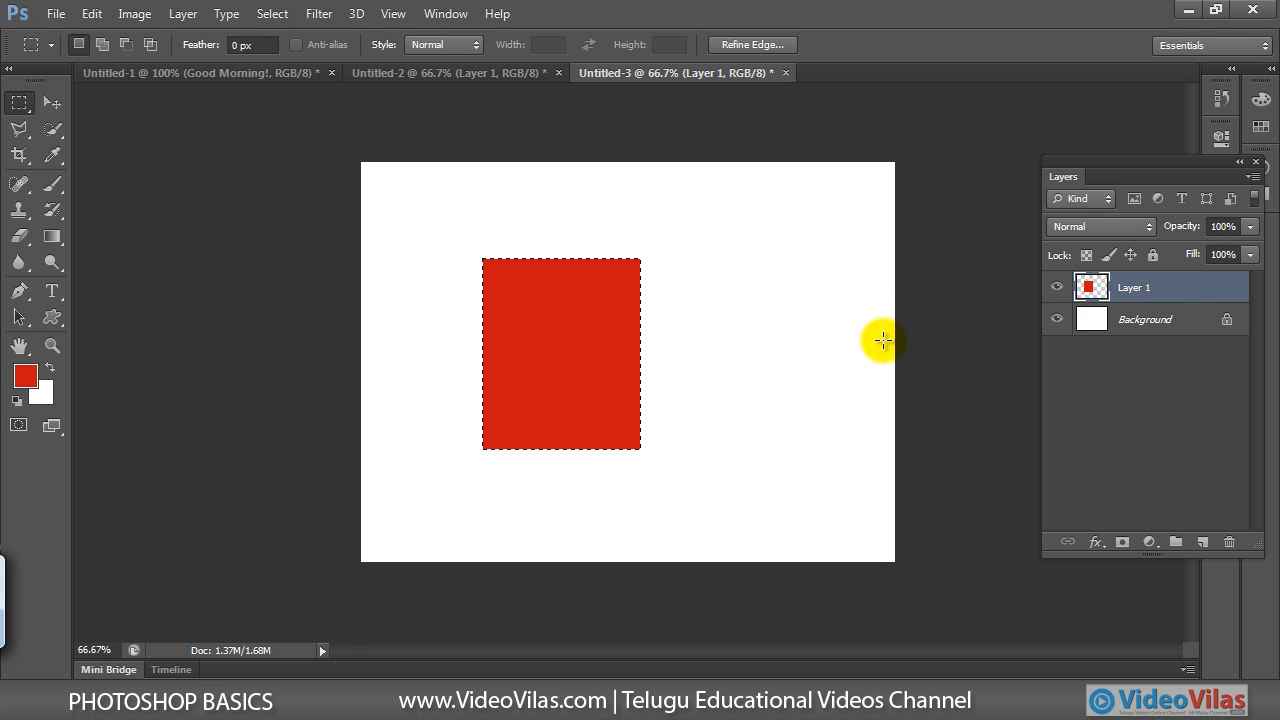
pyautogui.hotkey('ctrl', 'd')
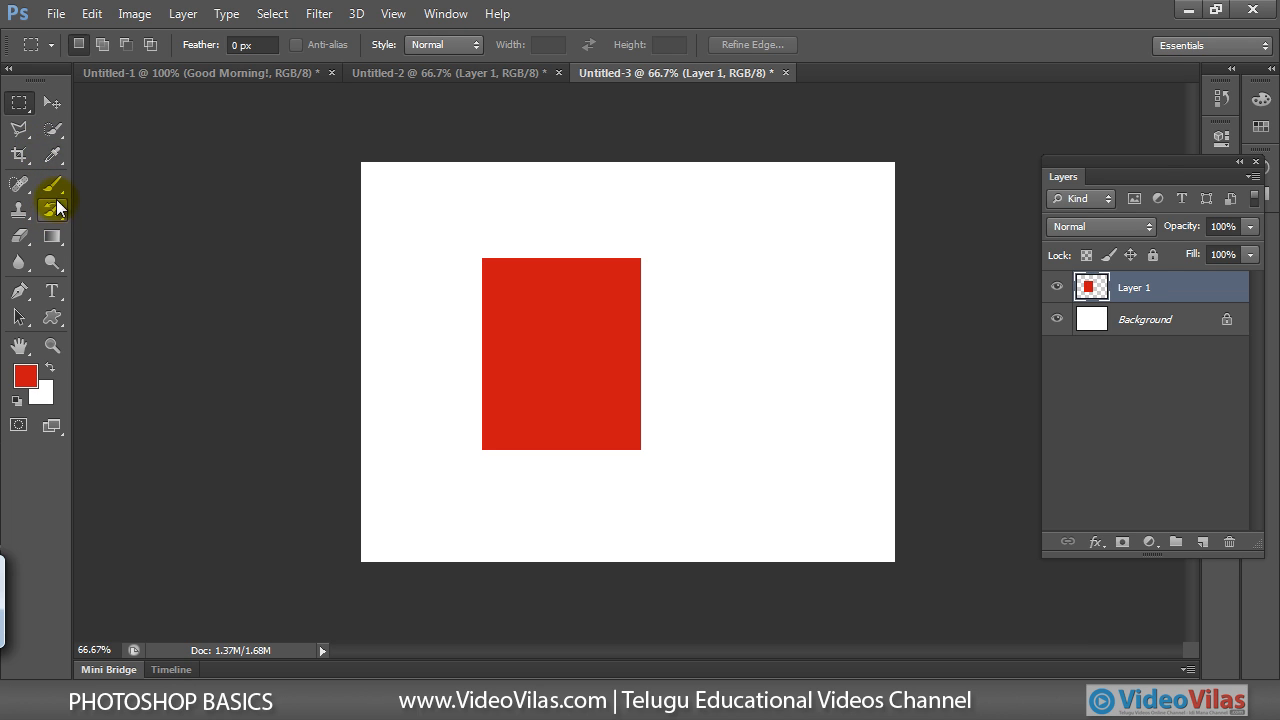
# Step: Add a new layer above Layer 1 and make a rectangular marquee selection overlapping the red rectangle, offset slightly up and left
pyautogui.doubleClick(1202, 545)
pyautogui.moveTo(1128, 289); pyautogui.dragTo(1229, 541)
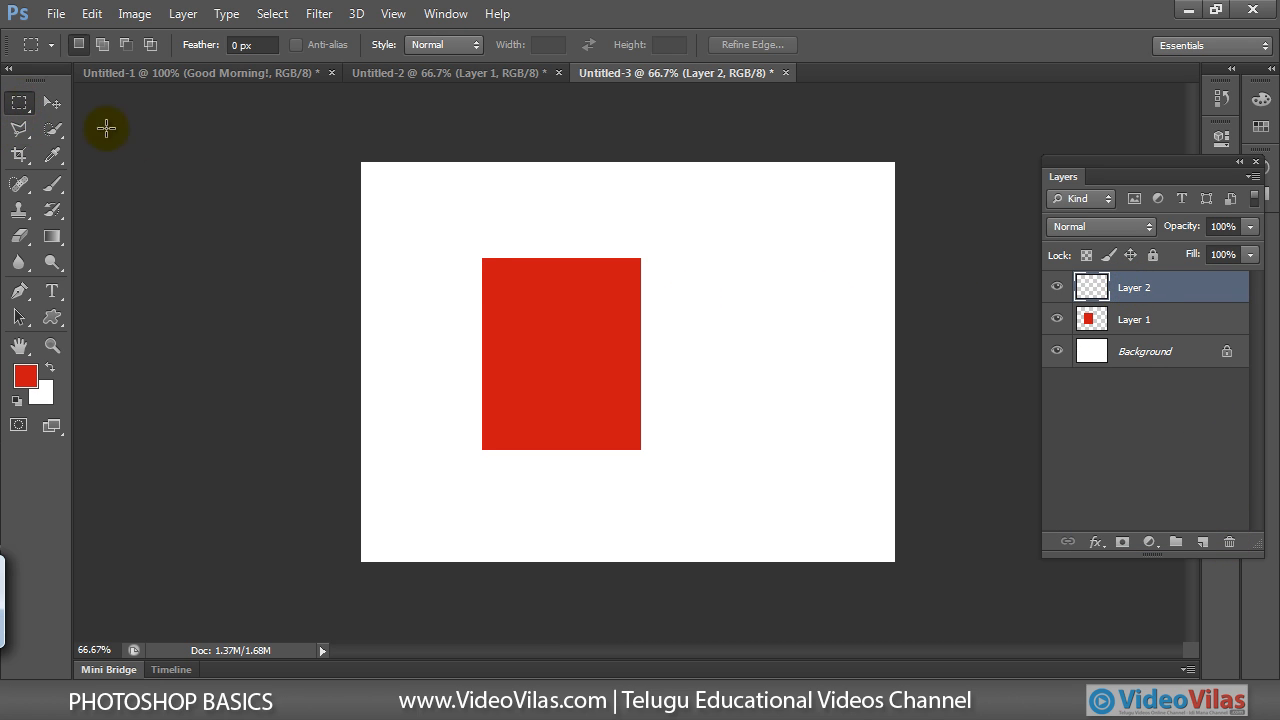
pyautogui.moveTo(458, 246); pyautogui.dragTo(622, 431)
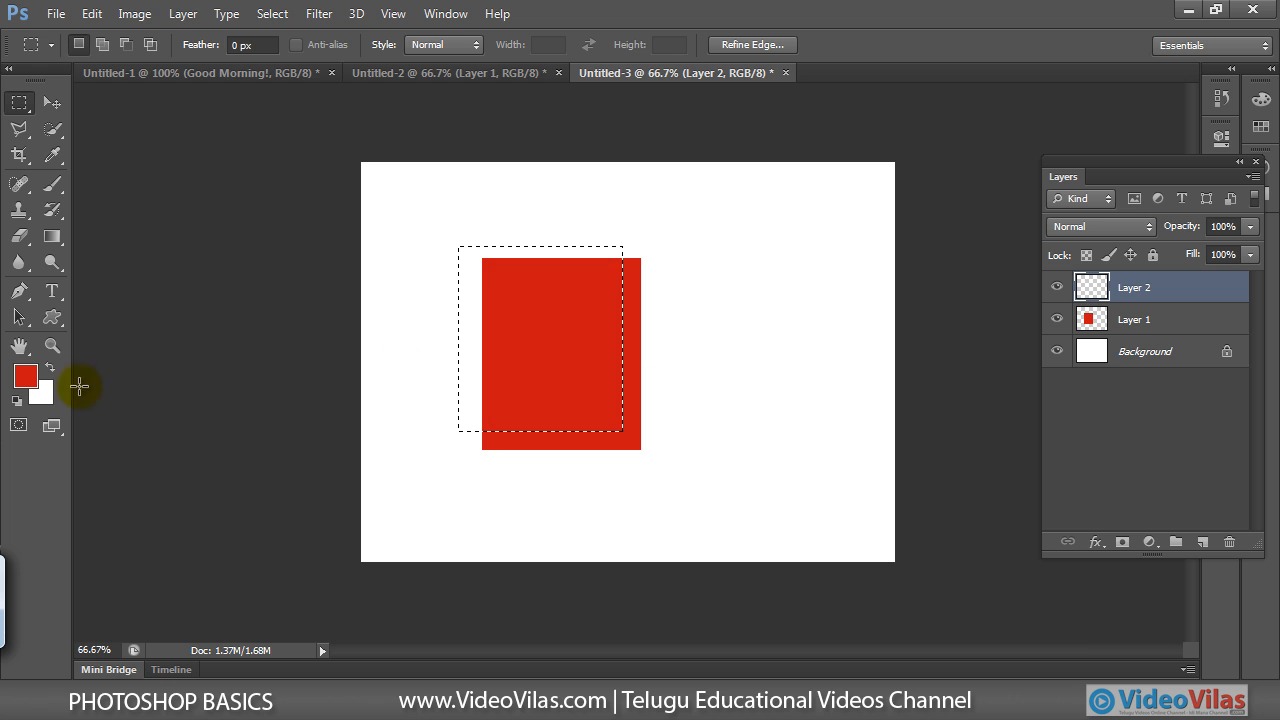
# Step: Set the foreground color to green, fill the rectangular selection on Layer 2 with it, and deselect
pyautogui.click(26, 375)
pyautogui.click(900, 521)
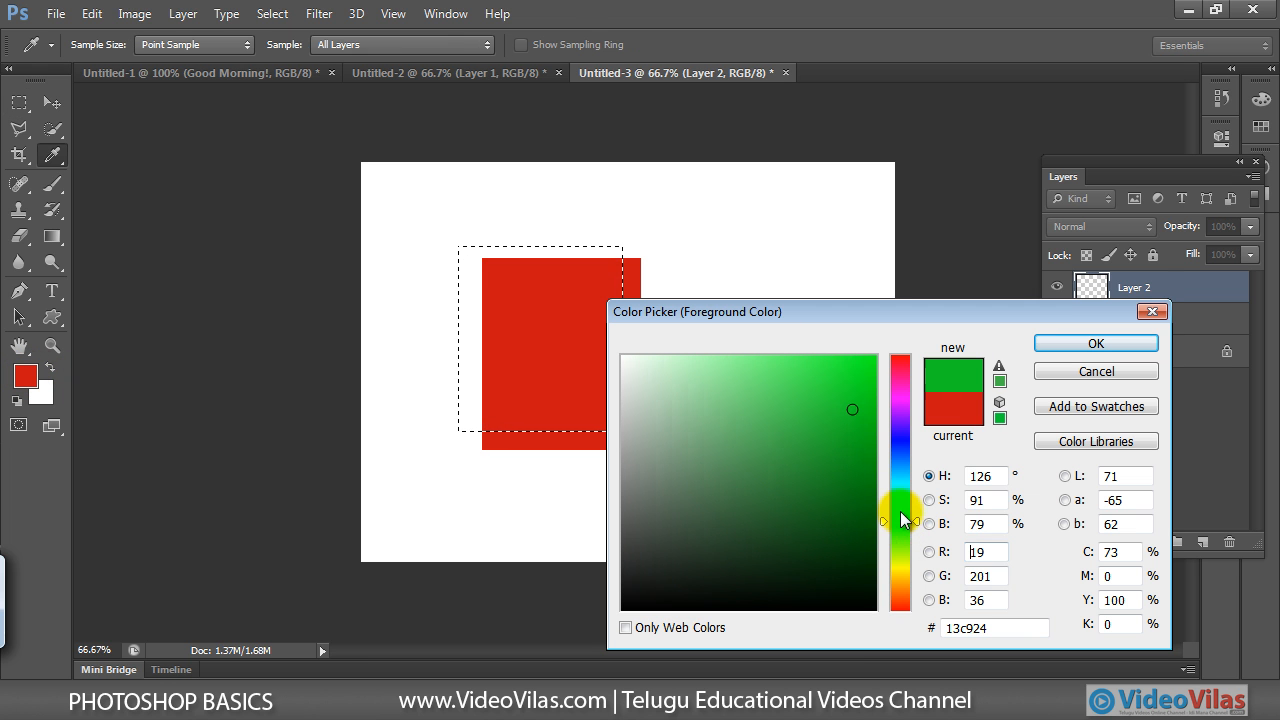
pyautogui.click(846, 392)
pyautogui.click(1062, 345)
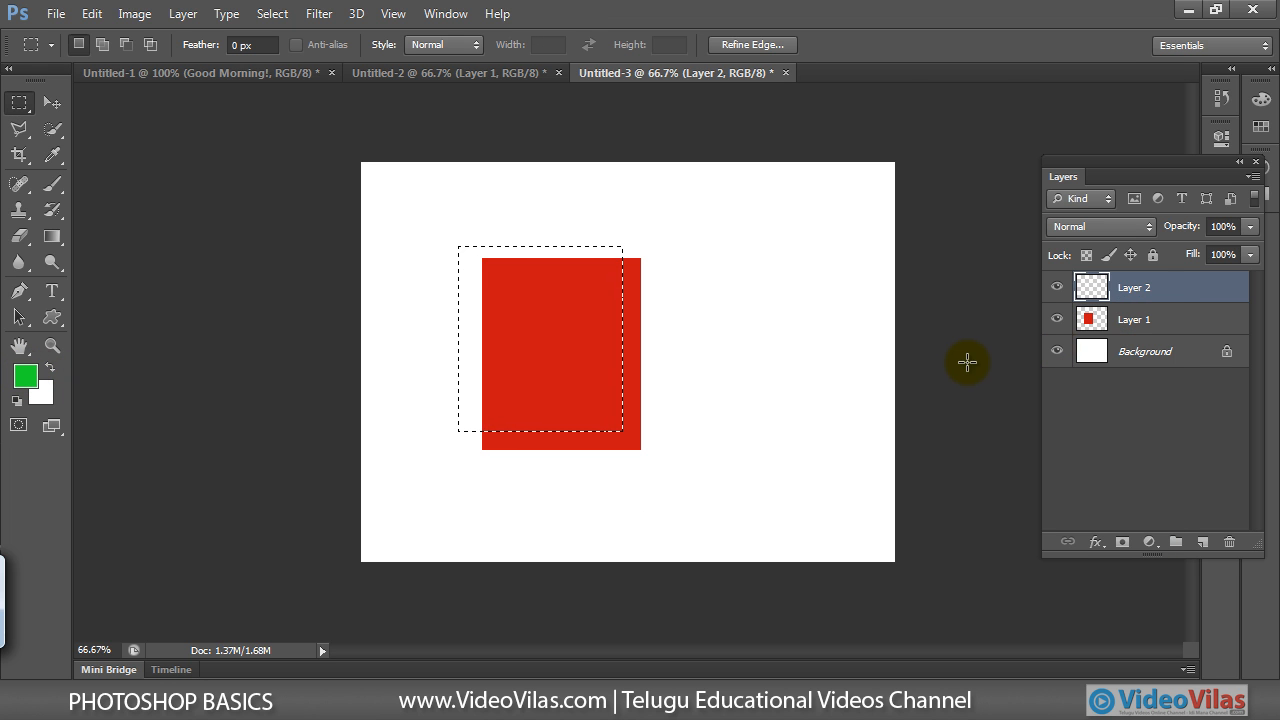
pyautogui.hotkey('alt', 'BackSpace')
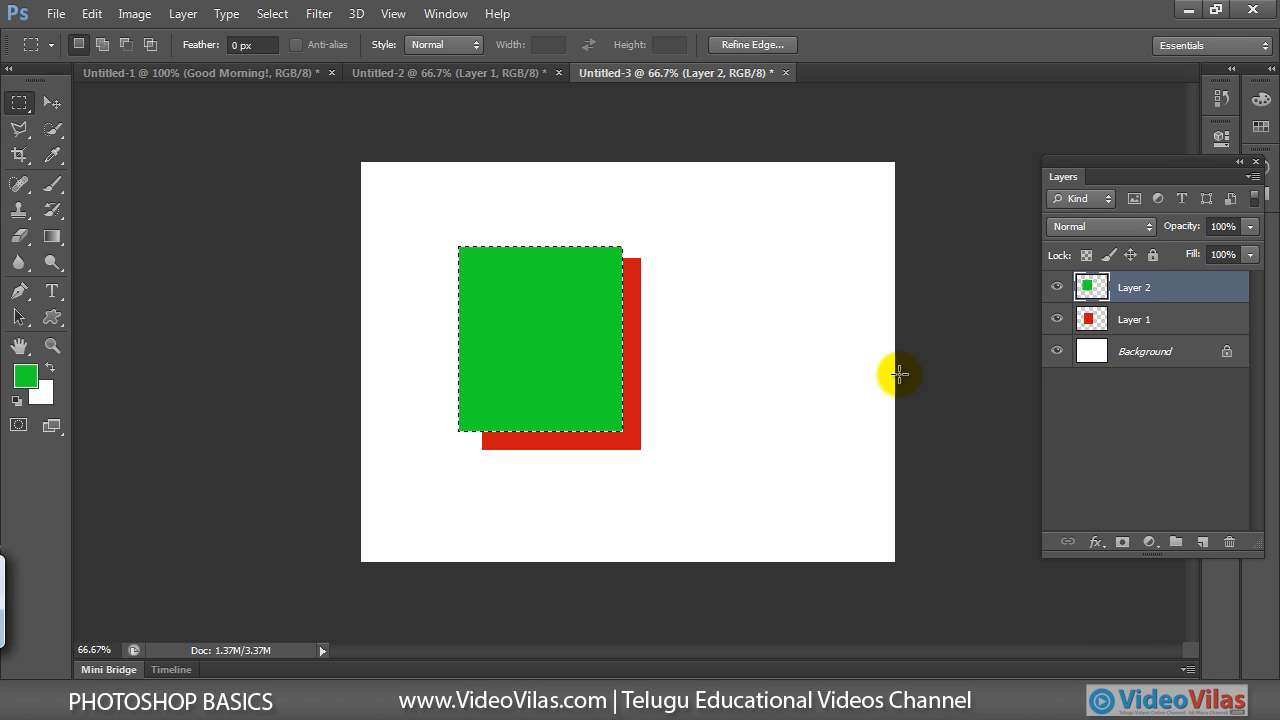
pyautogui.hotkey('ctrl', 'd')
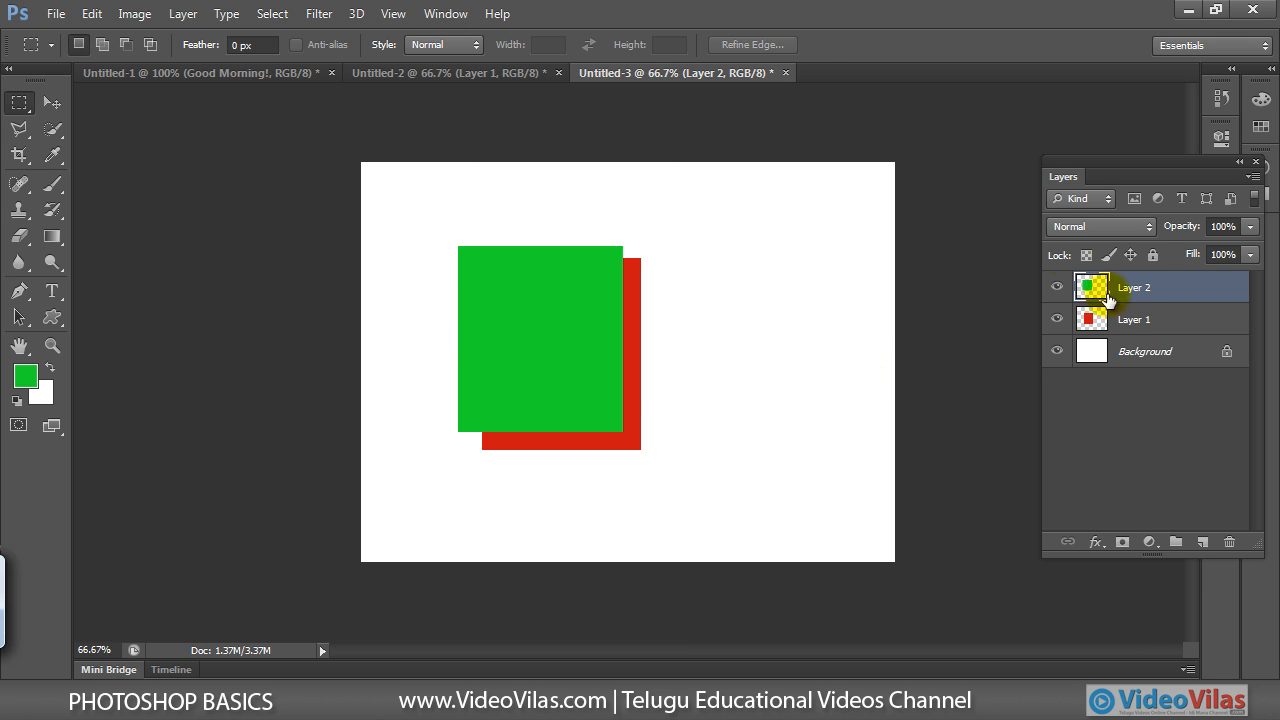
# Step: On a new layer, fill a rectangular selection offset up and left of the green rectangle with blue, and deselect
pyautogui.click(1203, 542)
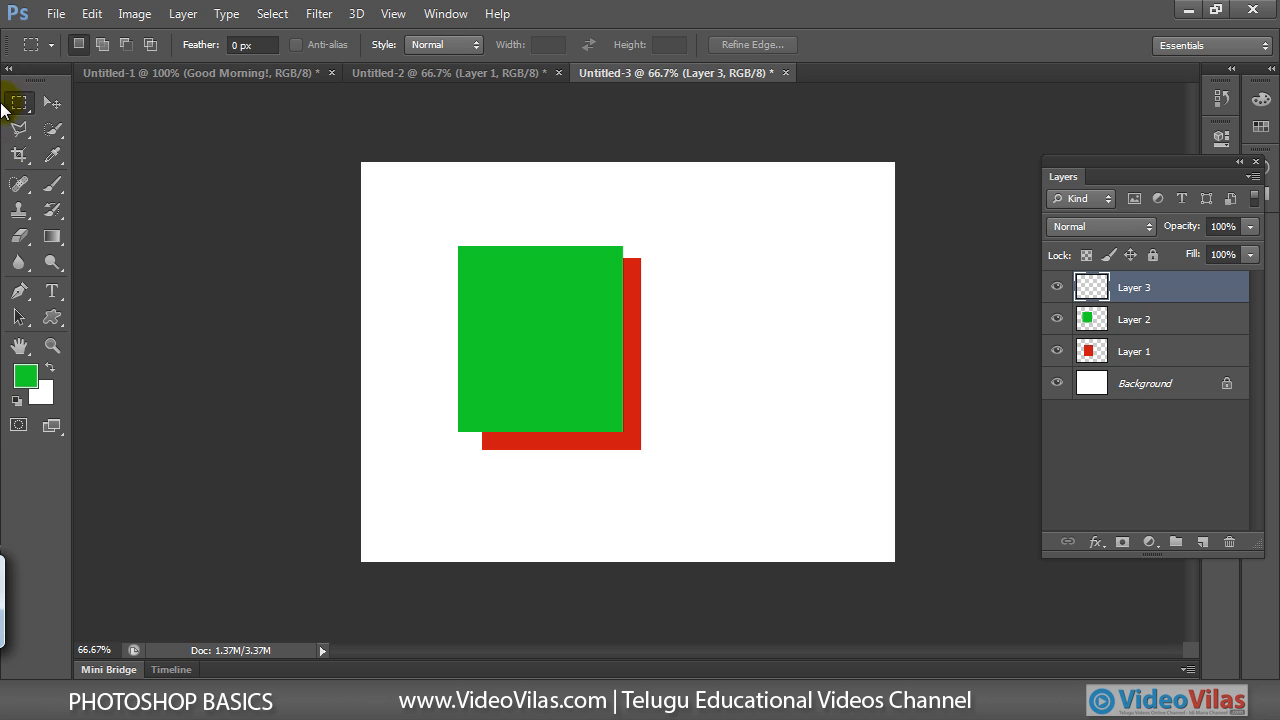
pyautogui.moveTo(444, 232); pyautogui.dragTo(603, 412)
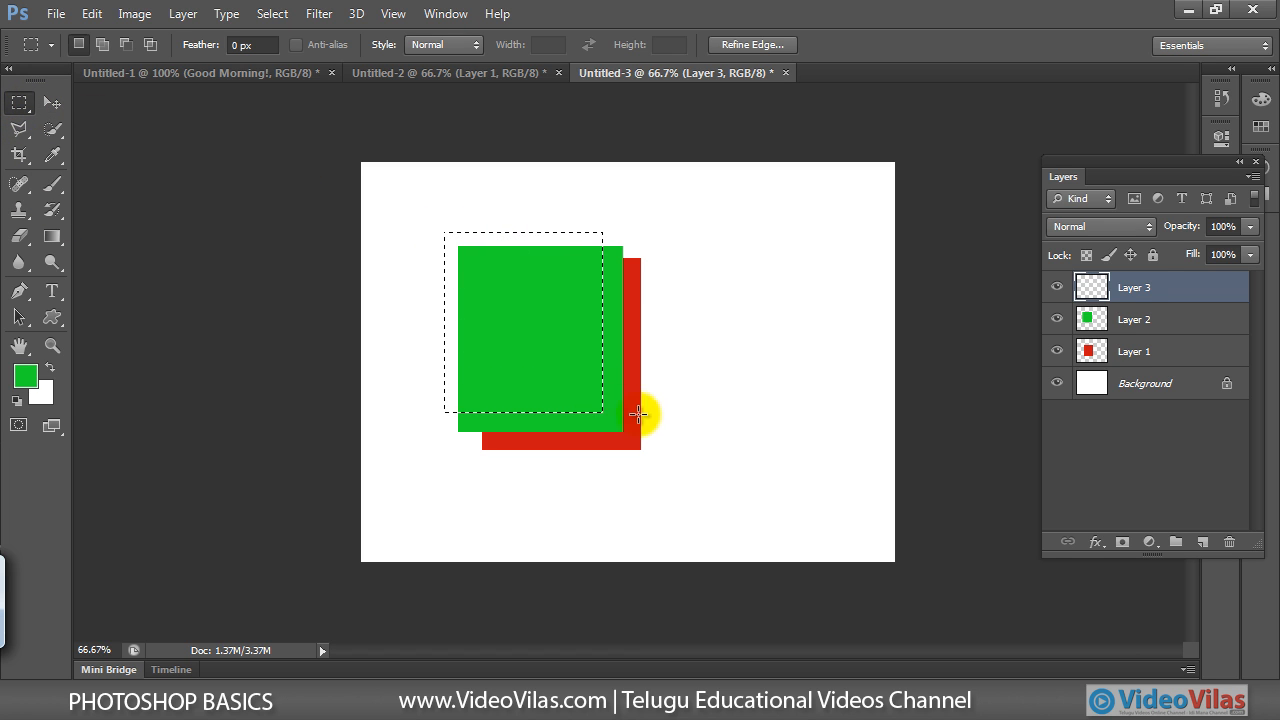
pyautogui.click(30, 380)
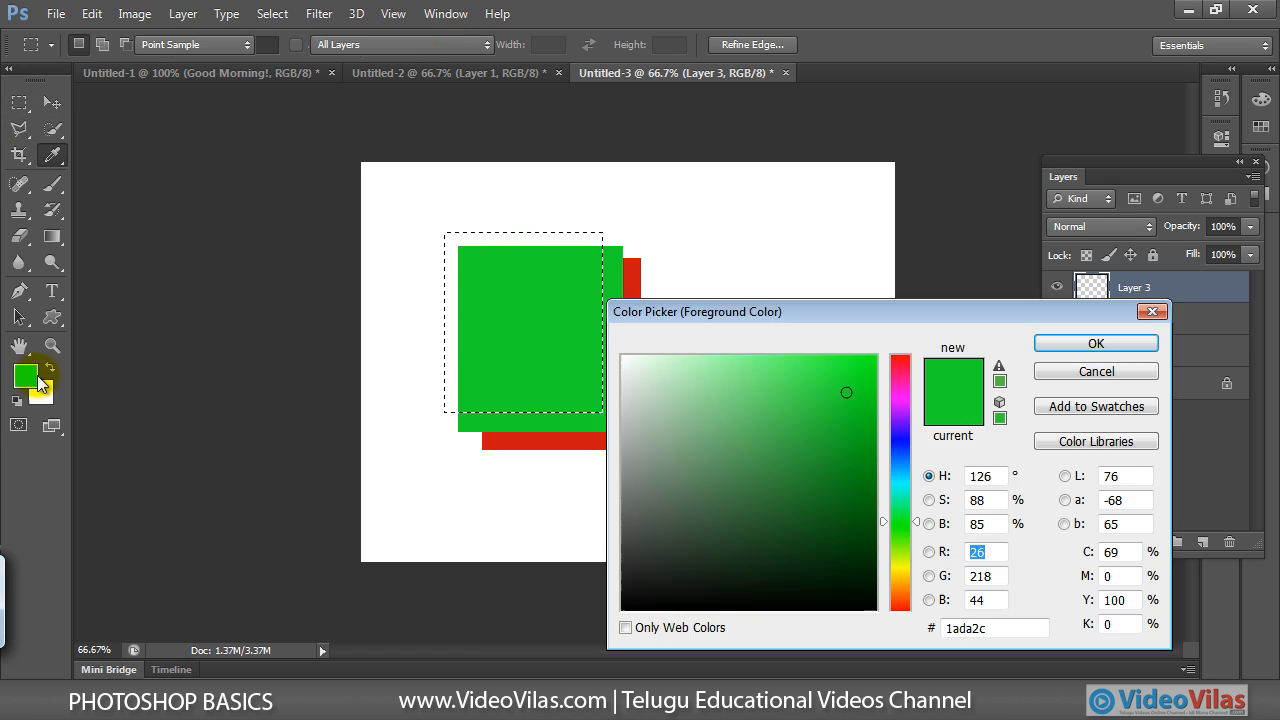
pyautogui.click(900, 442)
pyautogui.click(1092, 343)
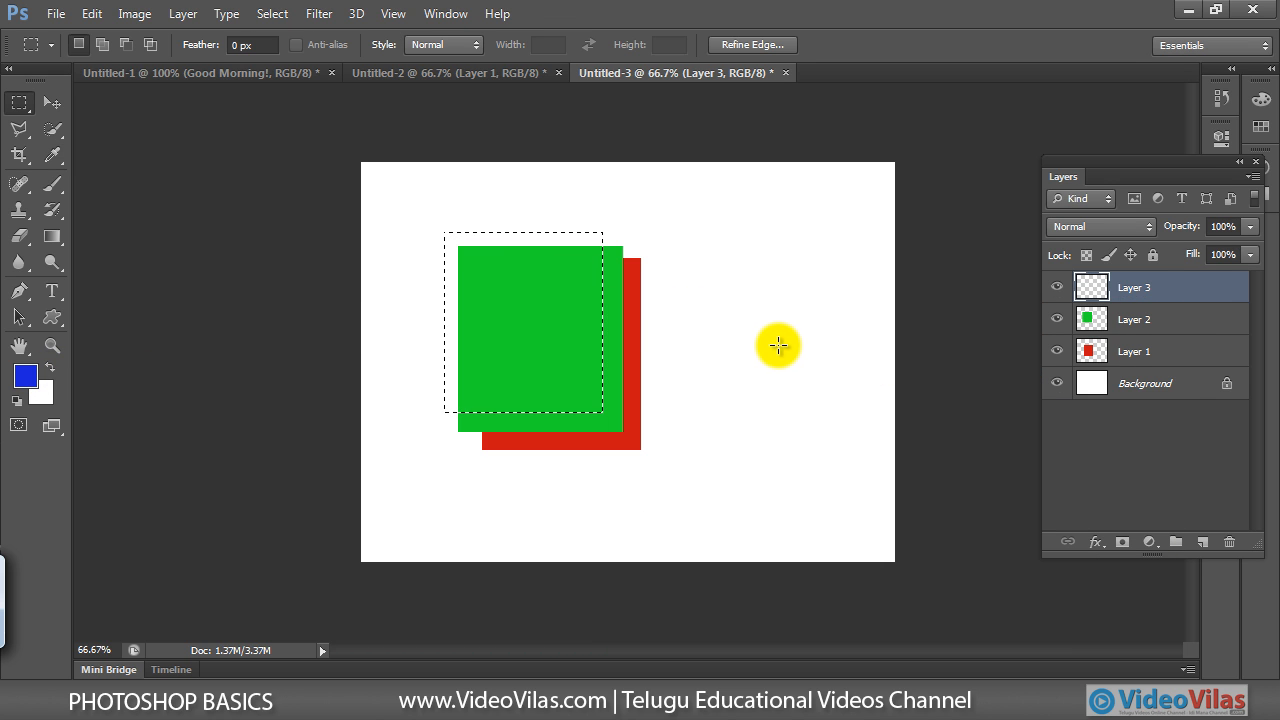
pyautogui.hotkey('alt', 'BackSpace')
pyautogui.hotkey('ctrl', 'd')
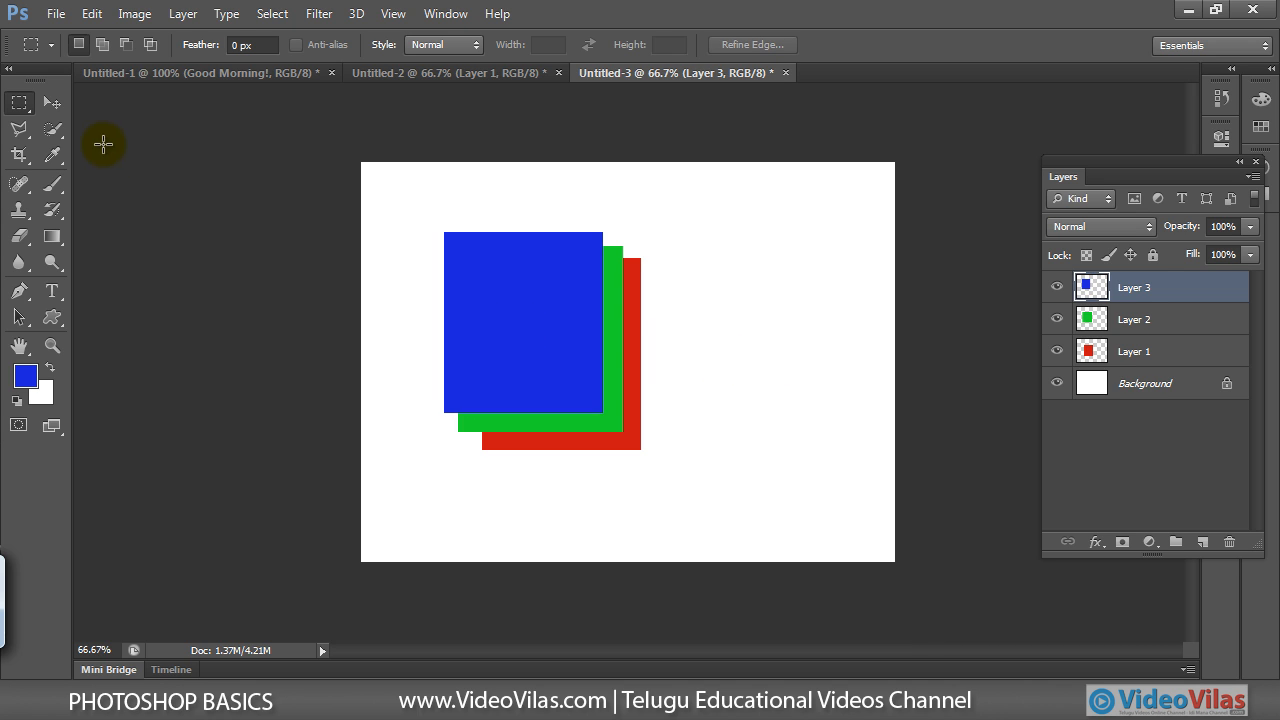
# Step: Activate the Move tool and select Layer 3, Layer 2 and Layer 1 in turn
pyautogui.click(52, 102)
pyautogui.click(1084, 290)
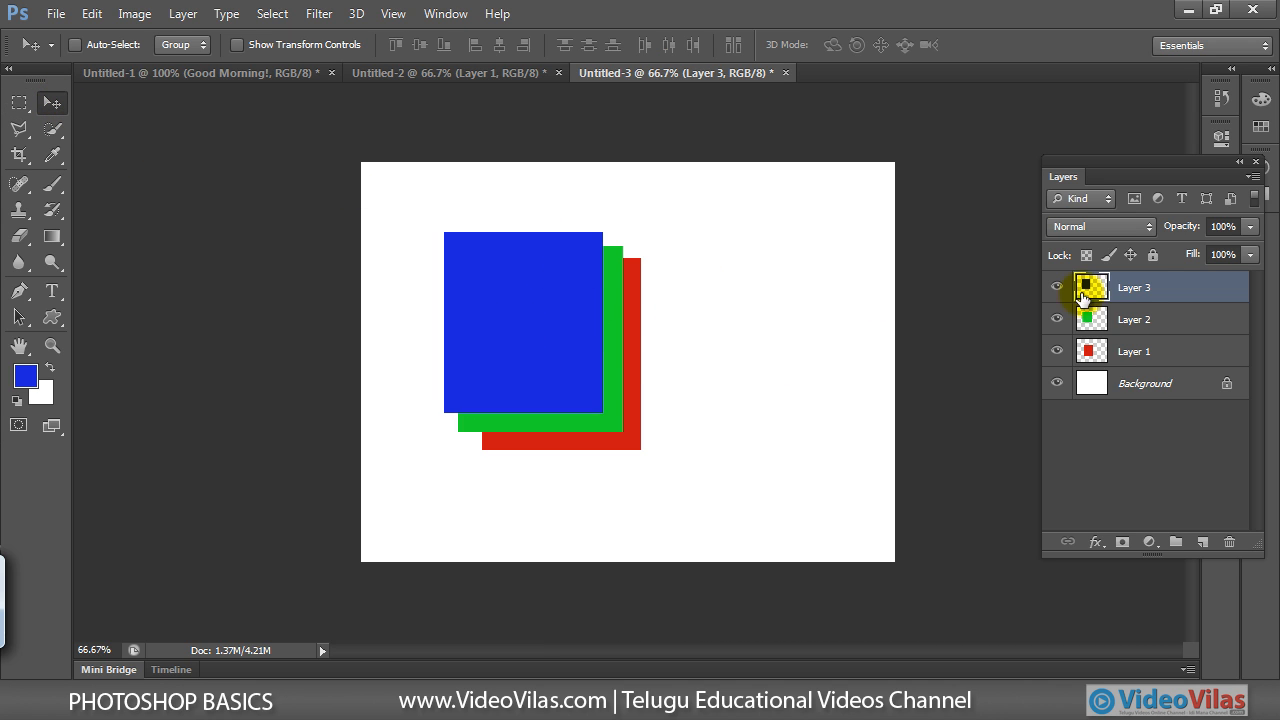
pyautogui.click(1133, 322)
pyautogui.click(1112, 352)
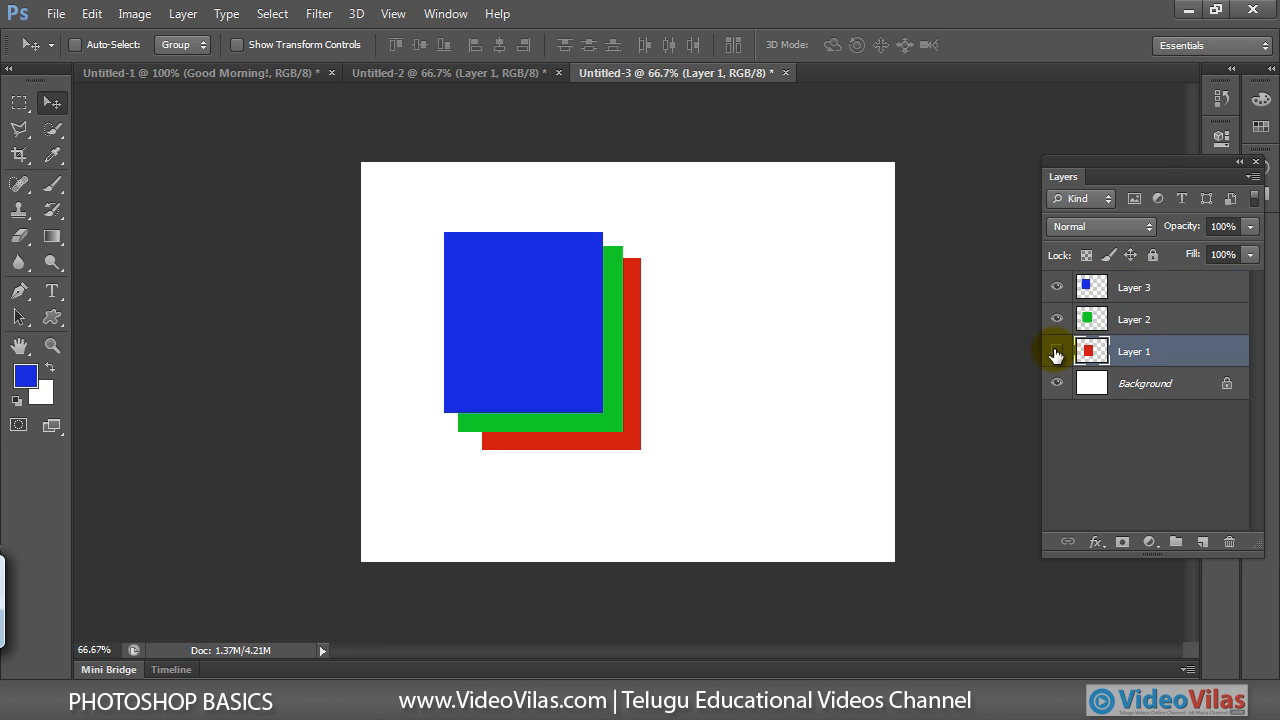
# Step: Hide the red, green and blue layers, show them again, and toggle Layer 2 off and back on
pyautogui.click(1057, 351)
pyautogui.click(1057, 319)
pyautogui.click(1057, 287)
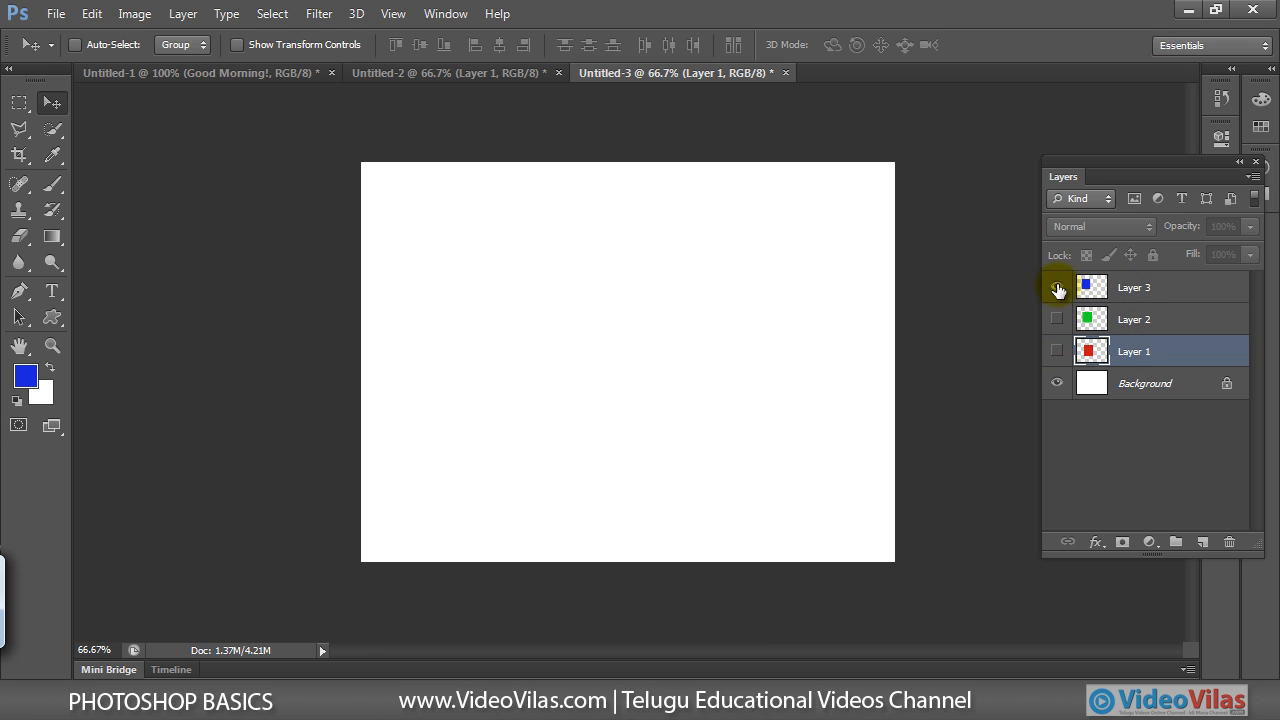
pyautogui.click(1057, 287)
pyautogui.click(1057, 319)
pyautogui.click(1057, 351)
pyautogui.click(1057, 319)
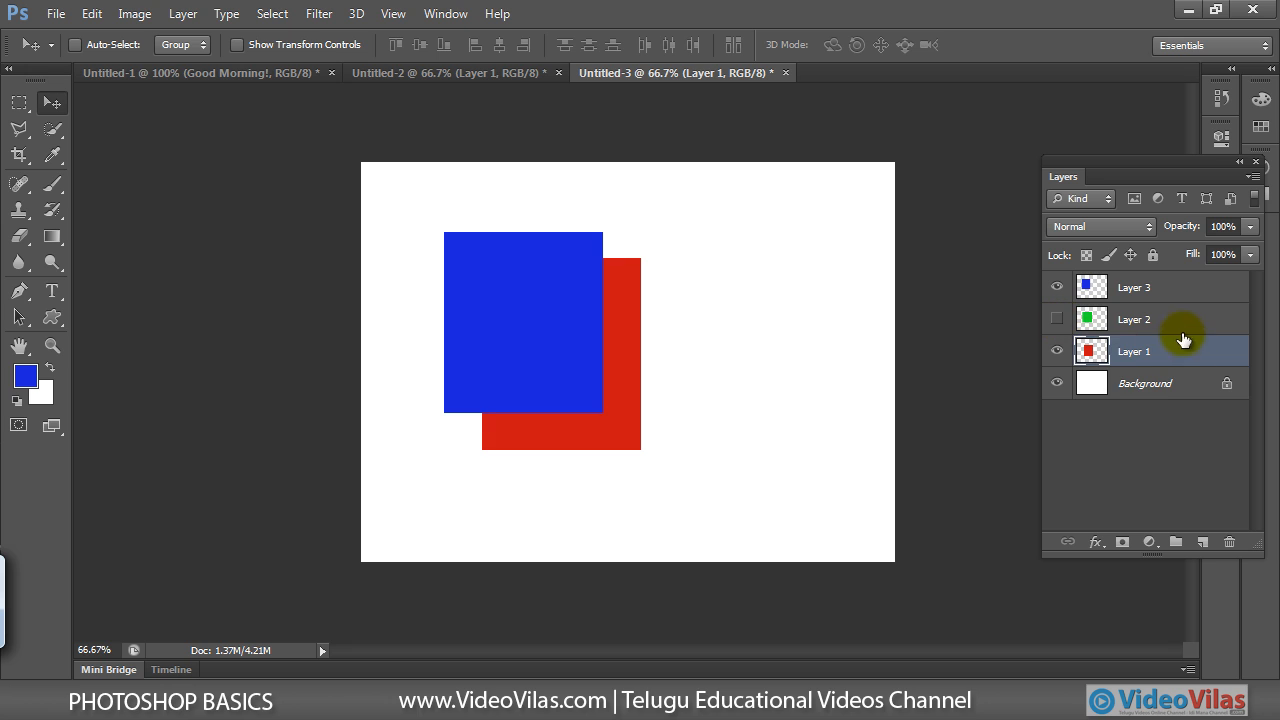
pyautogui.click(1057, 319)
# Step: Move Layer 2 below Layer 1, bring Layer 1 to the top of the stack, and return it directly above the Background
pyautogui.moveTo(1131, 320); pyautogui.dragTo(1122, 373)
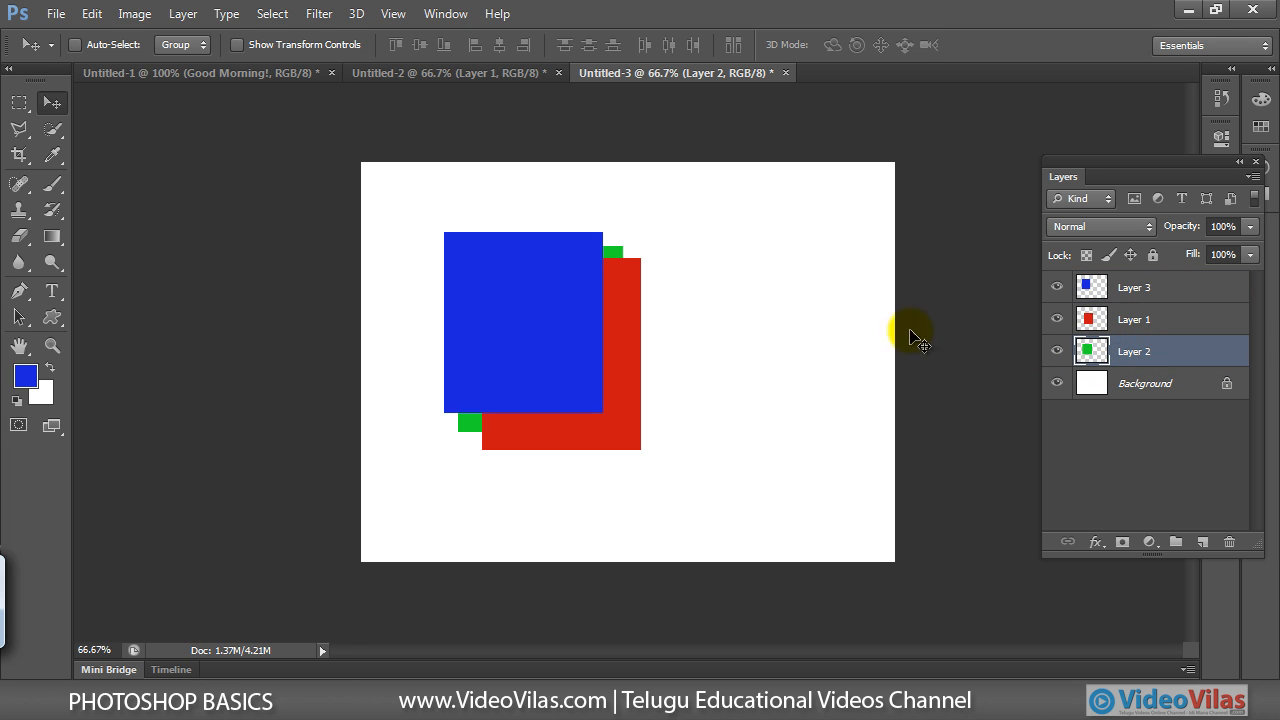
pyautogui.moveTo(1134, 320); pyautogui.dragTo(1122, 293)
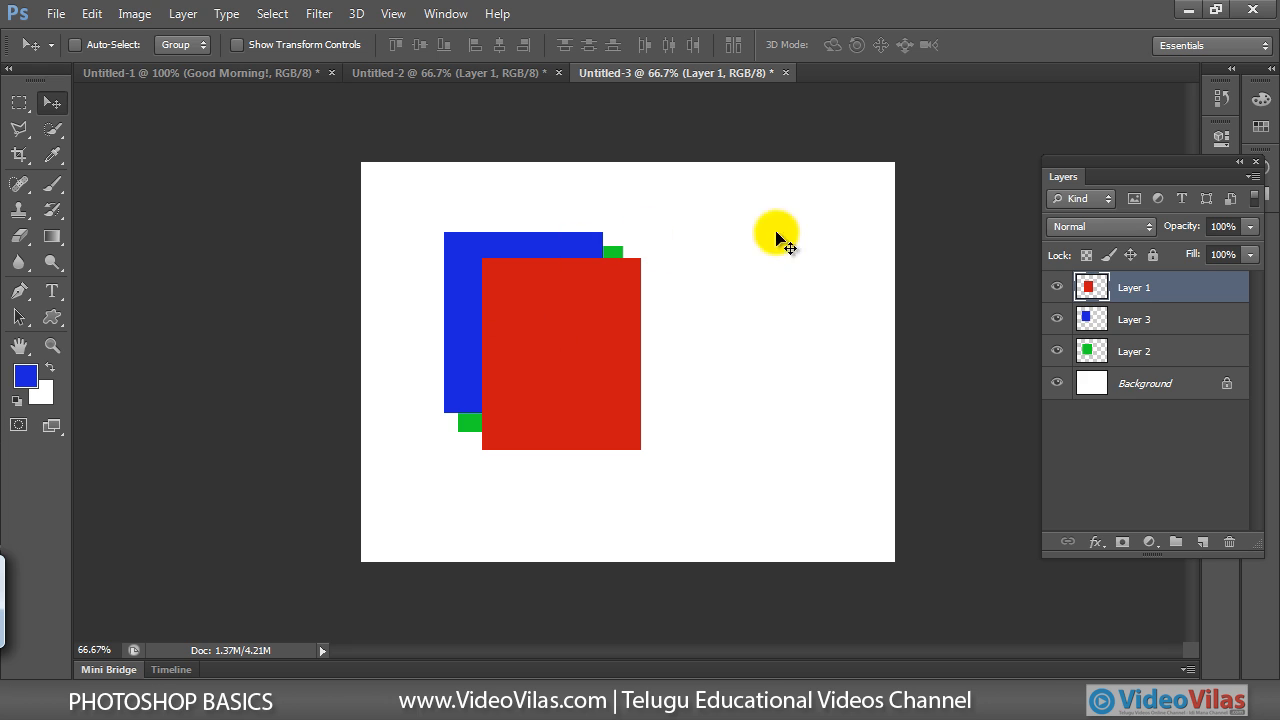
pyautogui.moveTo(1134, 289); pyautogui.dragTo(1120, 370)
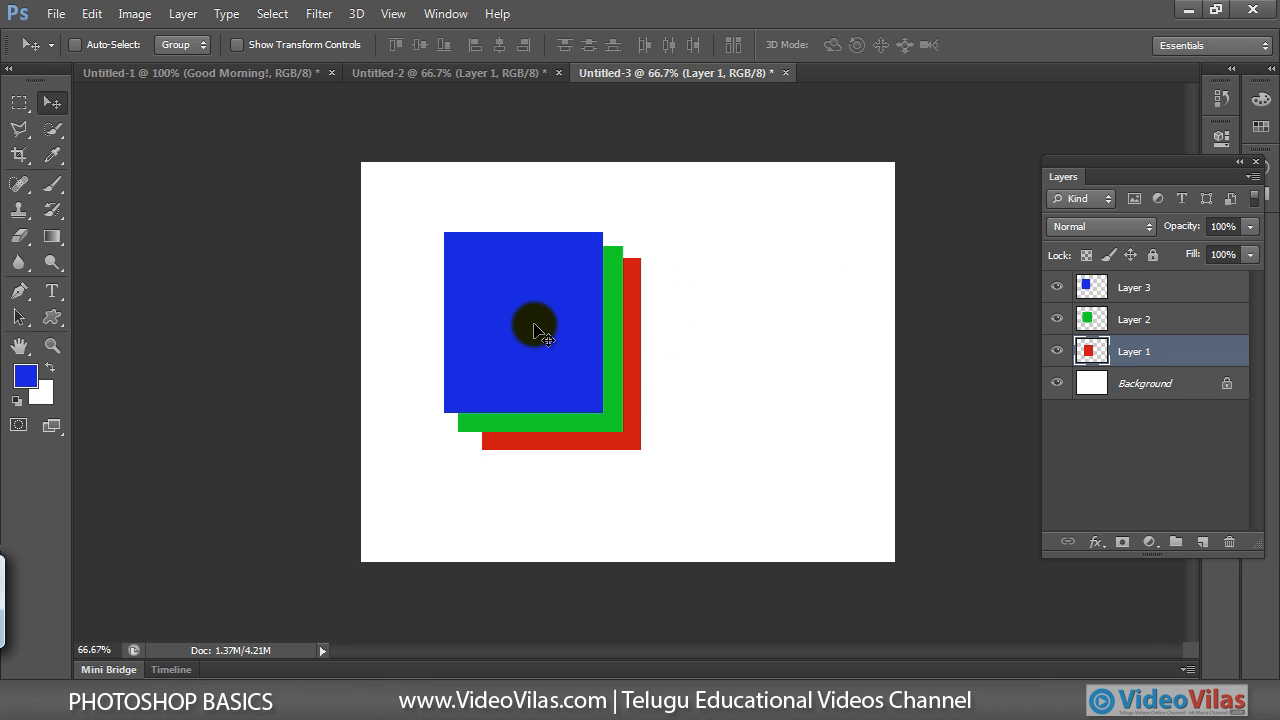
# Step: Move the blue rectangle on Layer 3 down and right, and the red rectangle on Layer 1 up and left
pyautogui.click(1123, 289)
pyautogui.moveTo(543, 326); pyautogui.dragTo(569, 348)
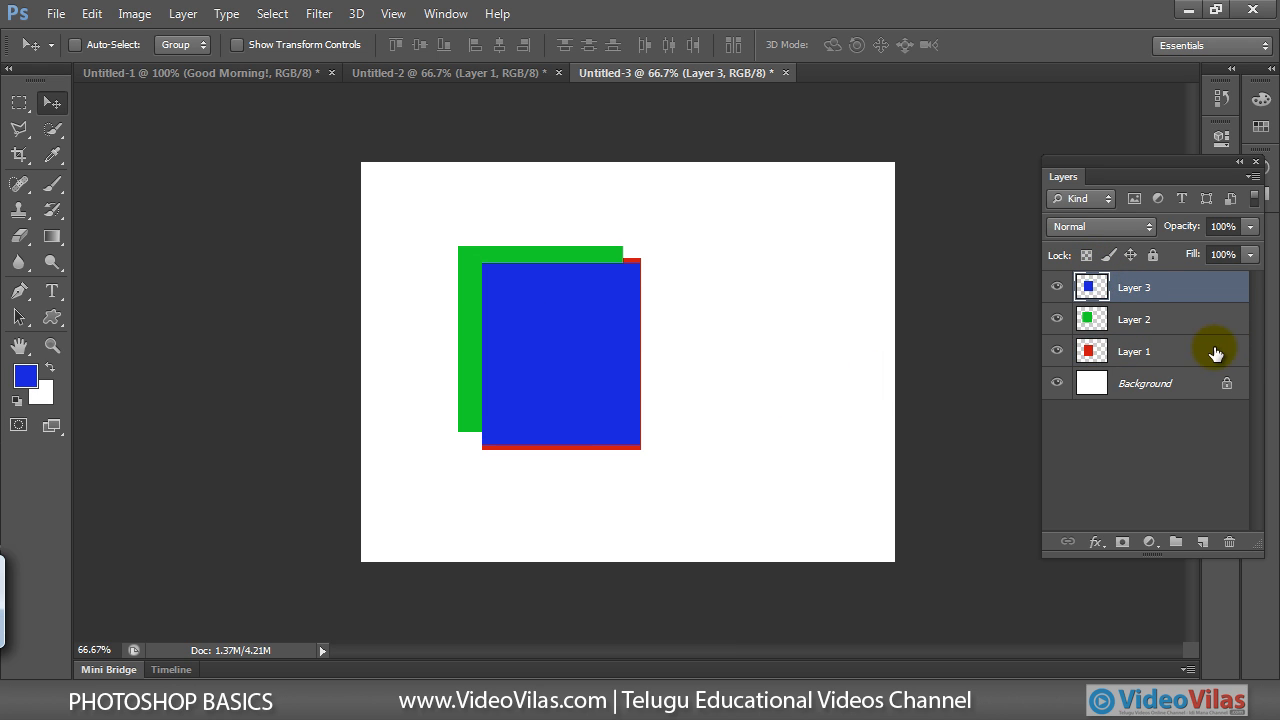
pyautogui.click(1141, 350)
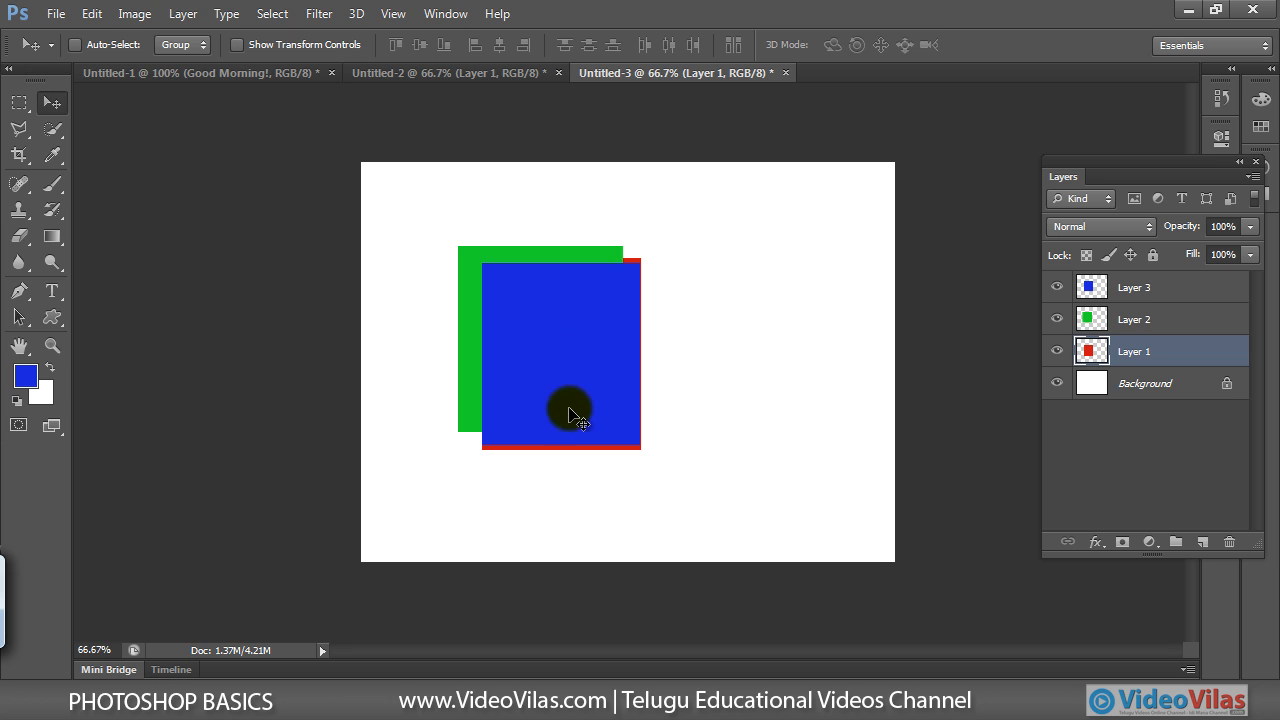
pyautogui.moveTo(561, 355); pyautogui.dragTo(524, 322)
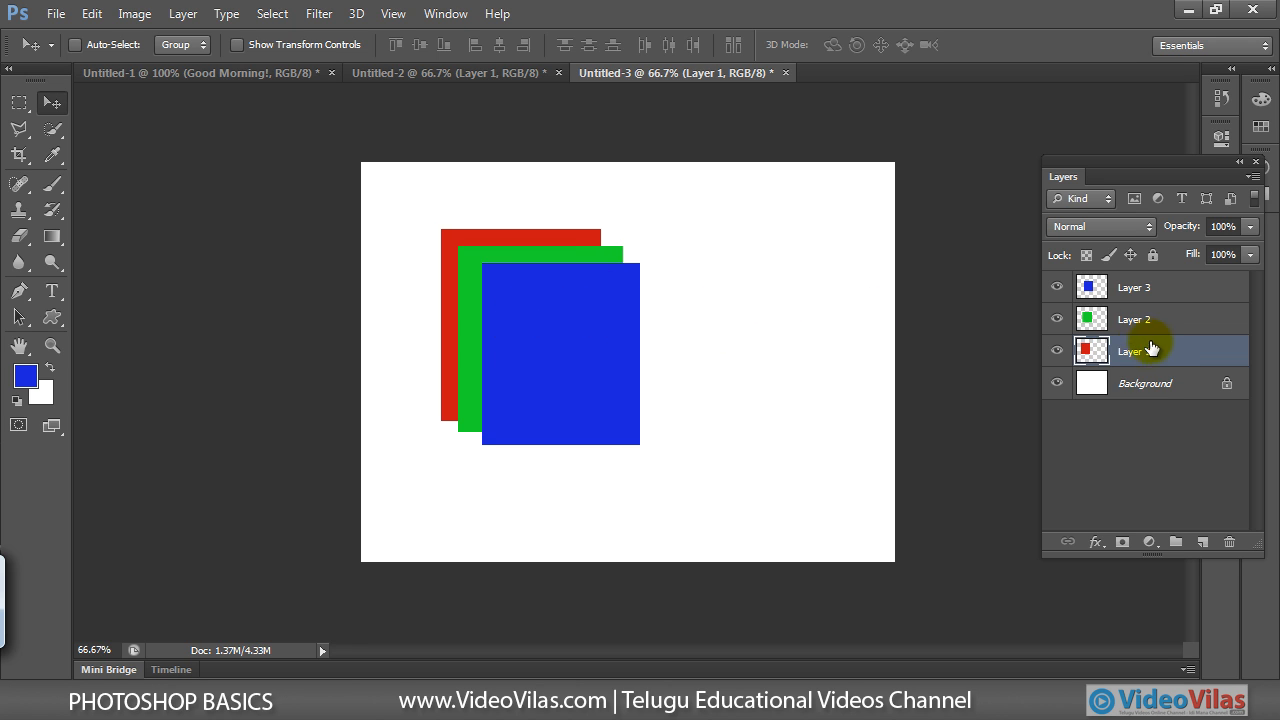
# Step: Reorder the layers so Layer 1 is on top, followed by Layer 2 and Layer 3 above the Background
pyautogui.moveTo(1120, 345); pyautogui.dragTo(1134, 279)
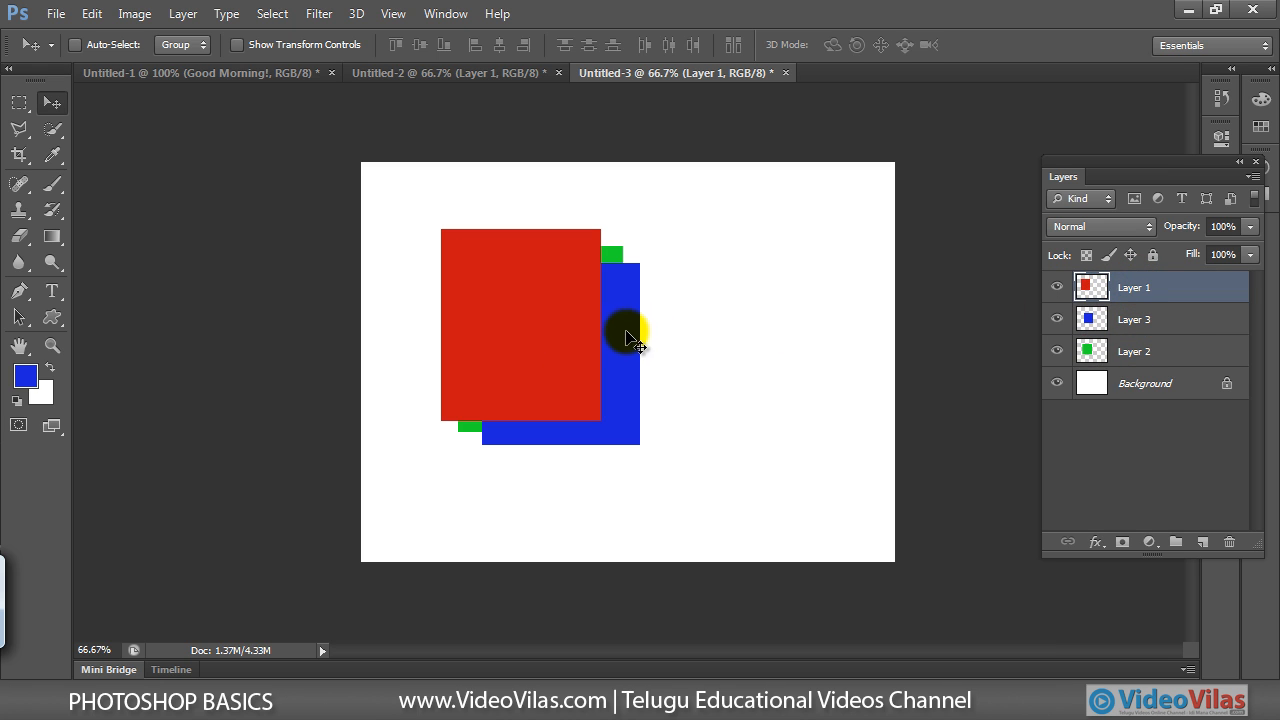
pyautogui.moveTo(1136, 347); pyautogui.dragTo(1122, 316)
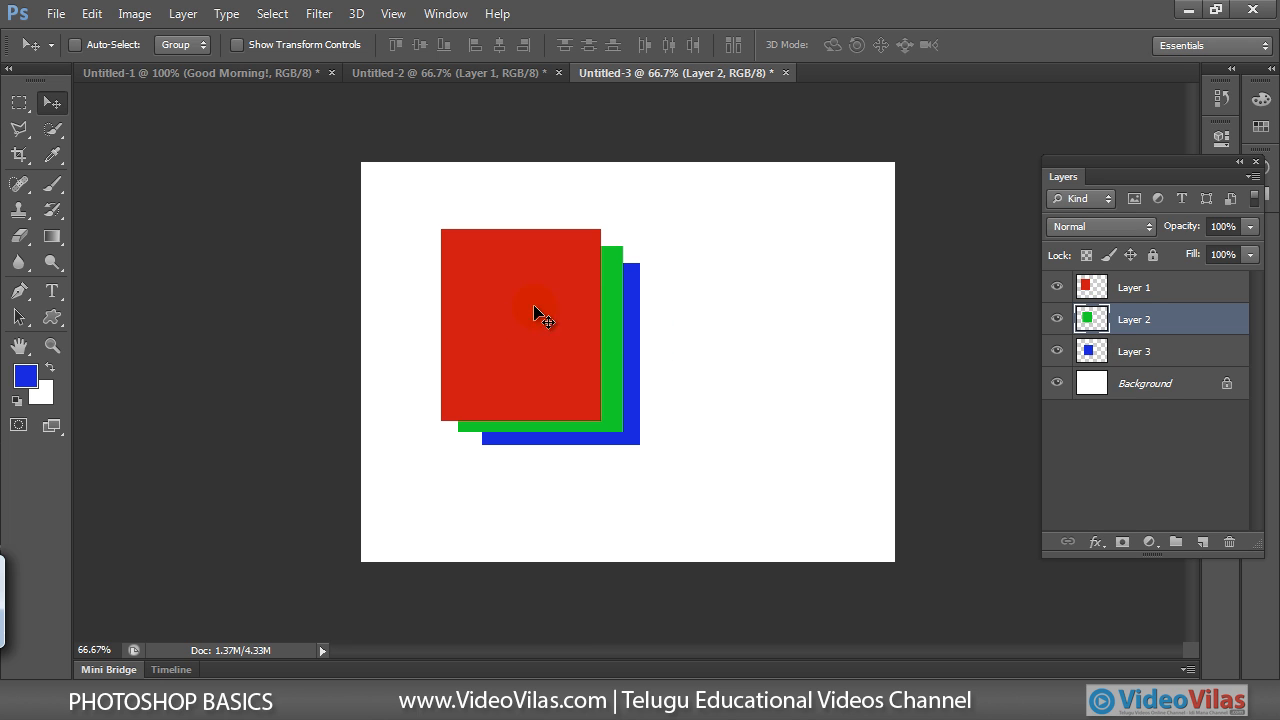
# Step: Toggle the visibility of Layer 1, Layer 2 and Layer 3 individually, leaving all three shown
pyautogui.click(1055, 288)
pyautogui.click(1057, 319)
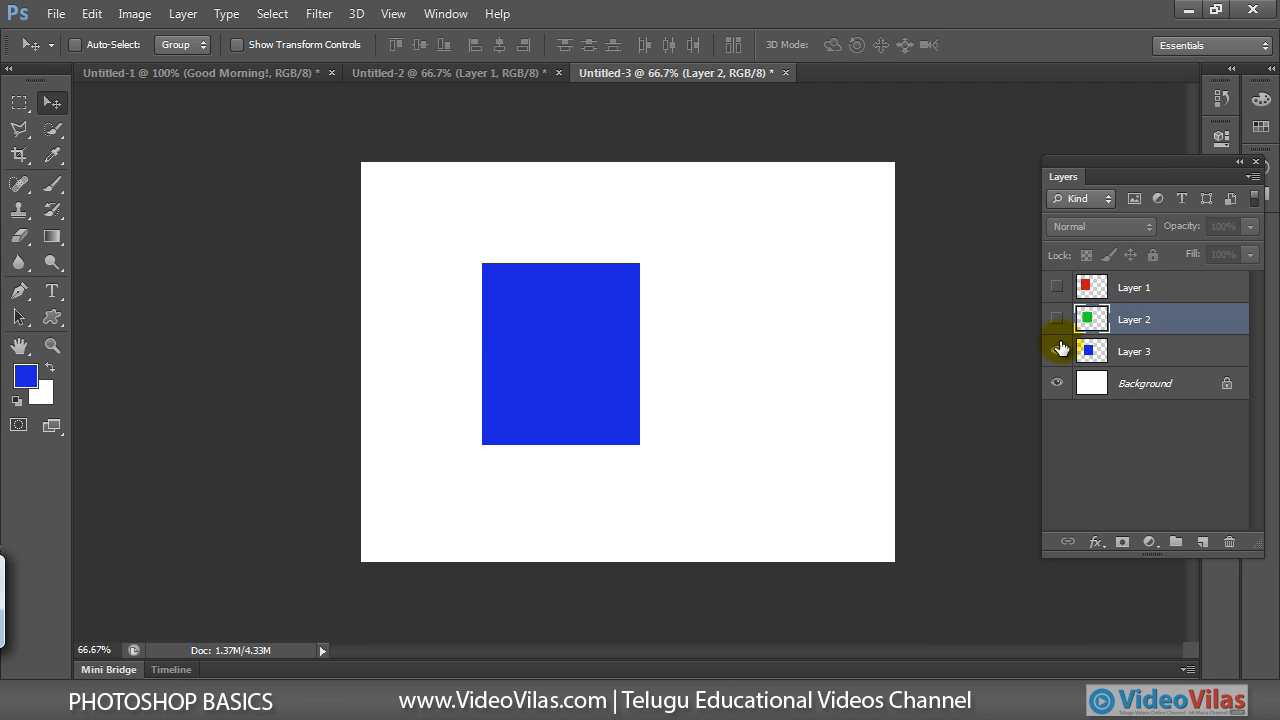
pyautogui.click(1057, 319)
pyautogui.click(1057, 287)
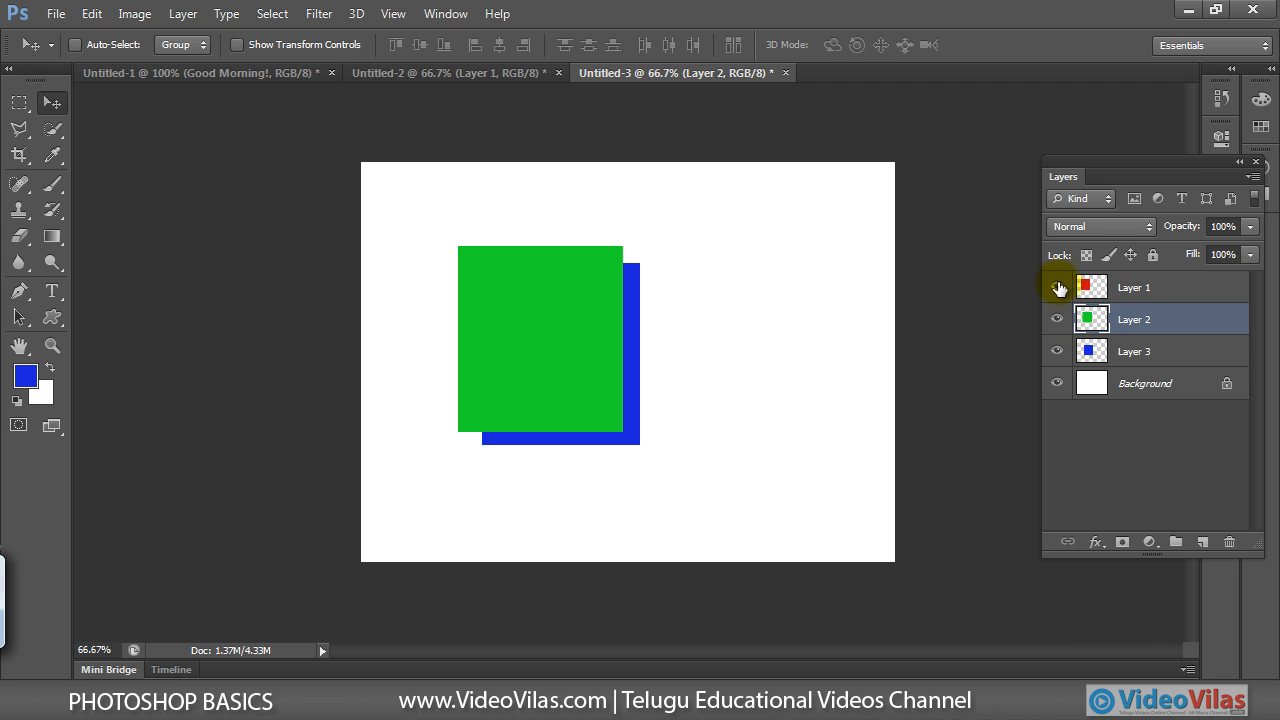
pyautogui.click(1057, 351)
pyautogui.click(1057, 351)
pyautogui.click(1057, 319)
pyautogui.click(1057, 287)
pyautogui.click(1057, 319)
pyautogui.click(1058, 288)
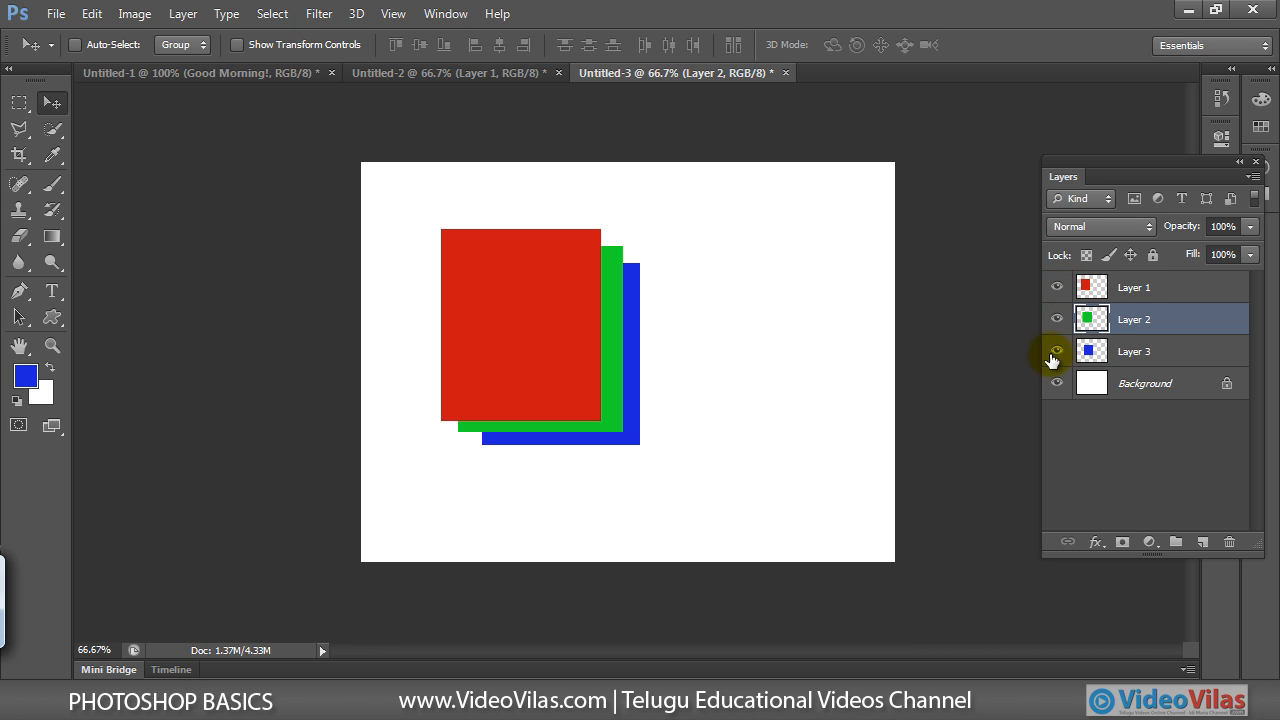
# Step: Select Layer 1, Layer 2 and Layer 3 together, move their rectangles to the canvas's lower-right area, and deselect the layers
pyautogui.click(1137, 293)
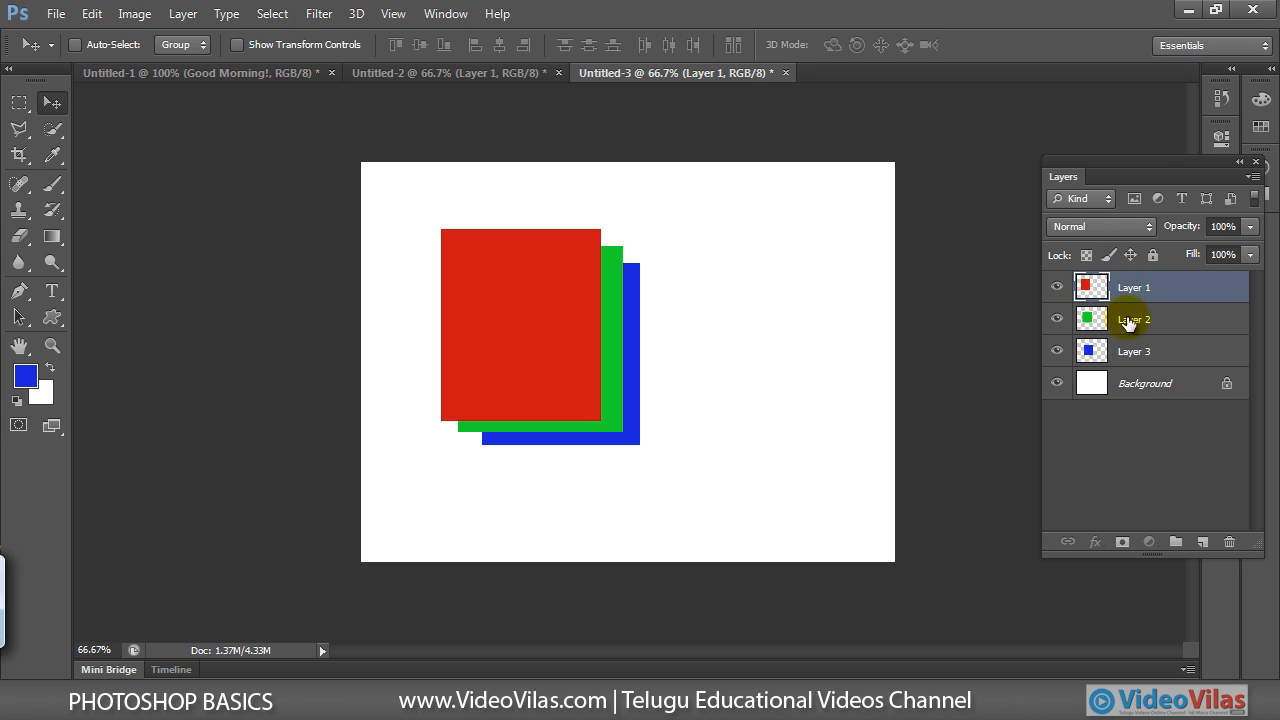
pyautogui.keyDown('shift'); pyautogui.click(1129, 321); pyautogui.keyUp('shift')
pyautogui.keyDown('shift'); pyautogui.click(1133, 349); pyautogui.keyUp('shift')
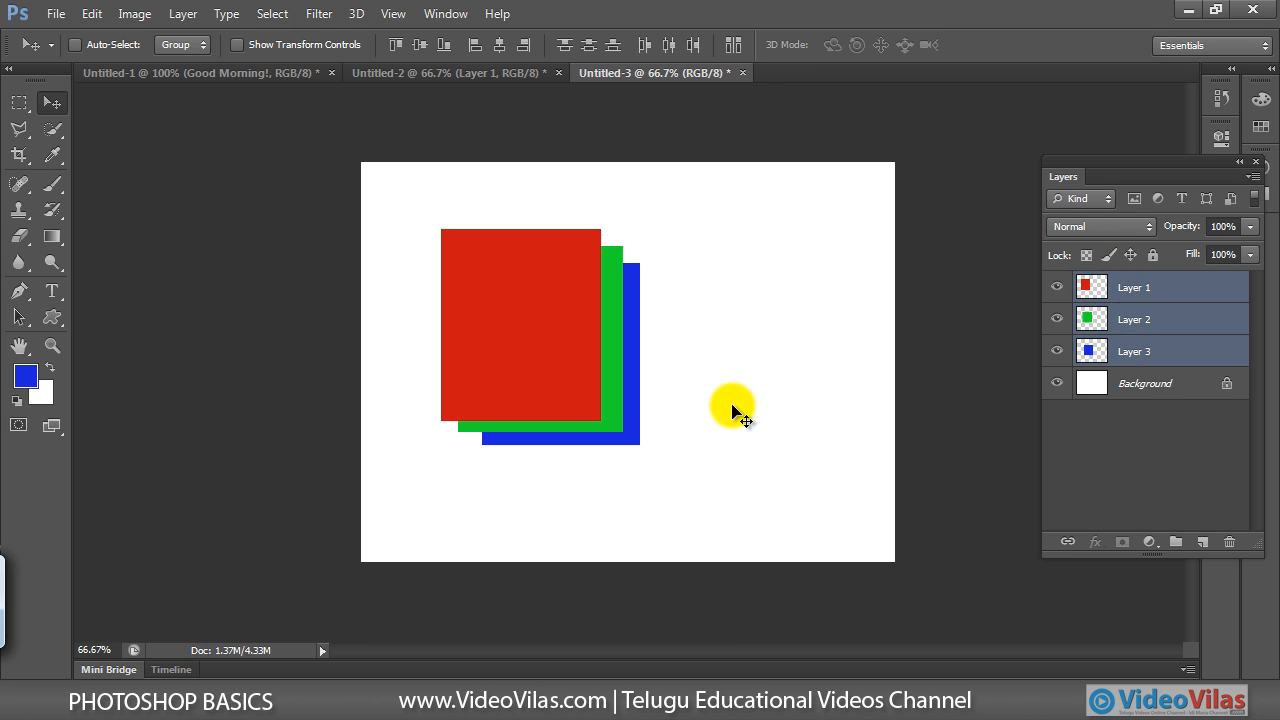
pyautogui.moveTo(607, 337); pyautogui.dragTo(762, 436)
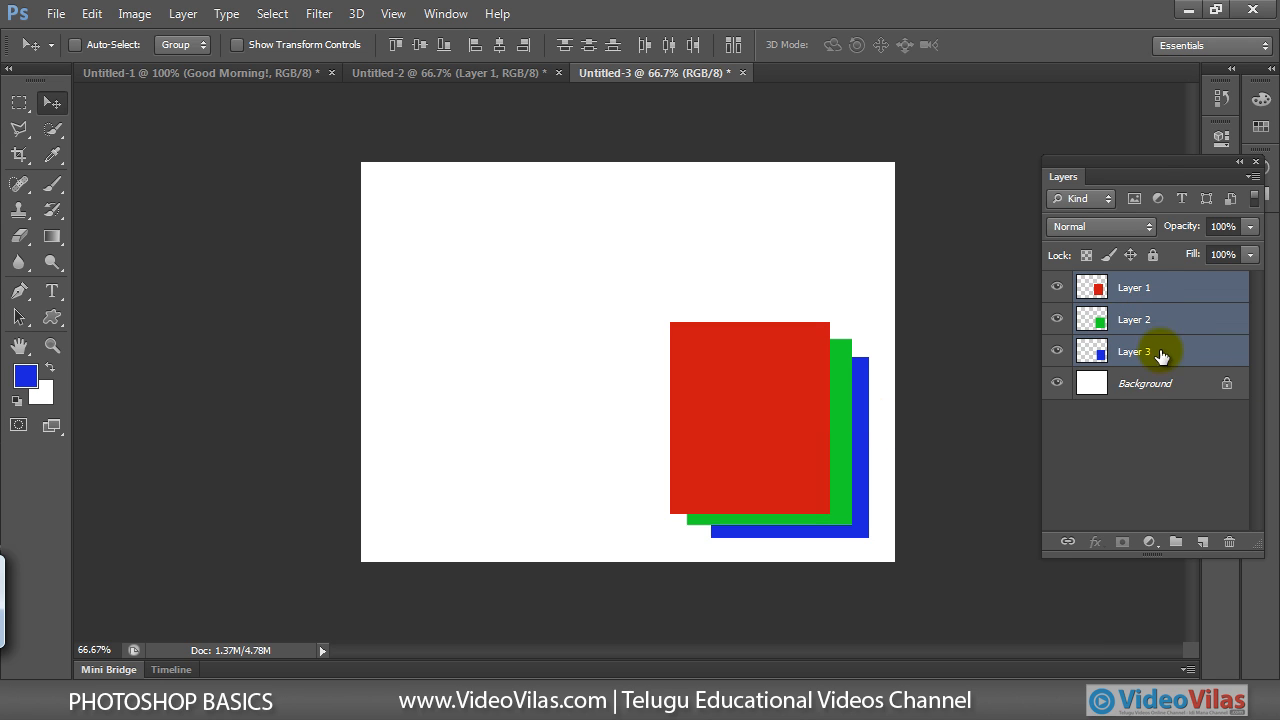
pyautogui.click(1127, 420)
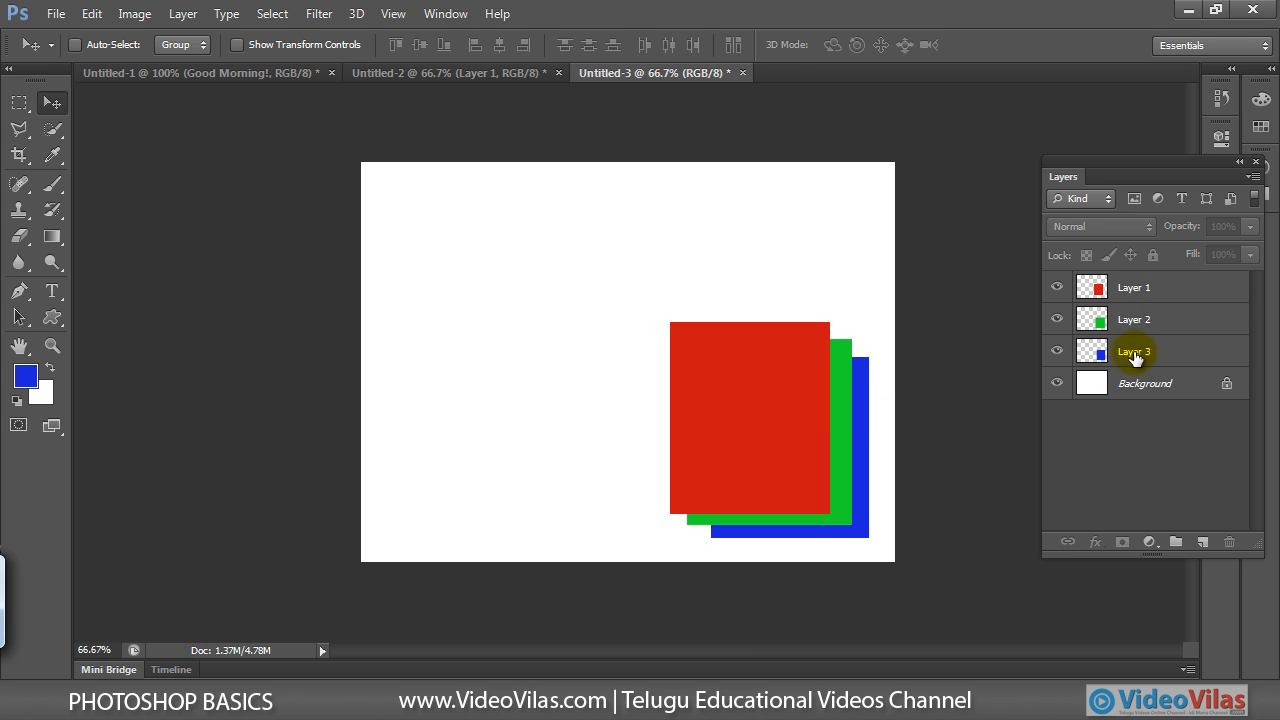
# Step: Delete Layer 3 with the blue rectangle and undo the deletion
pyautogui.click(1133, 352)
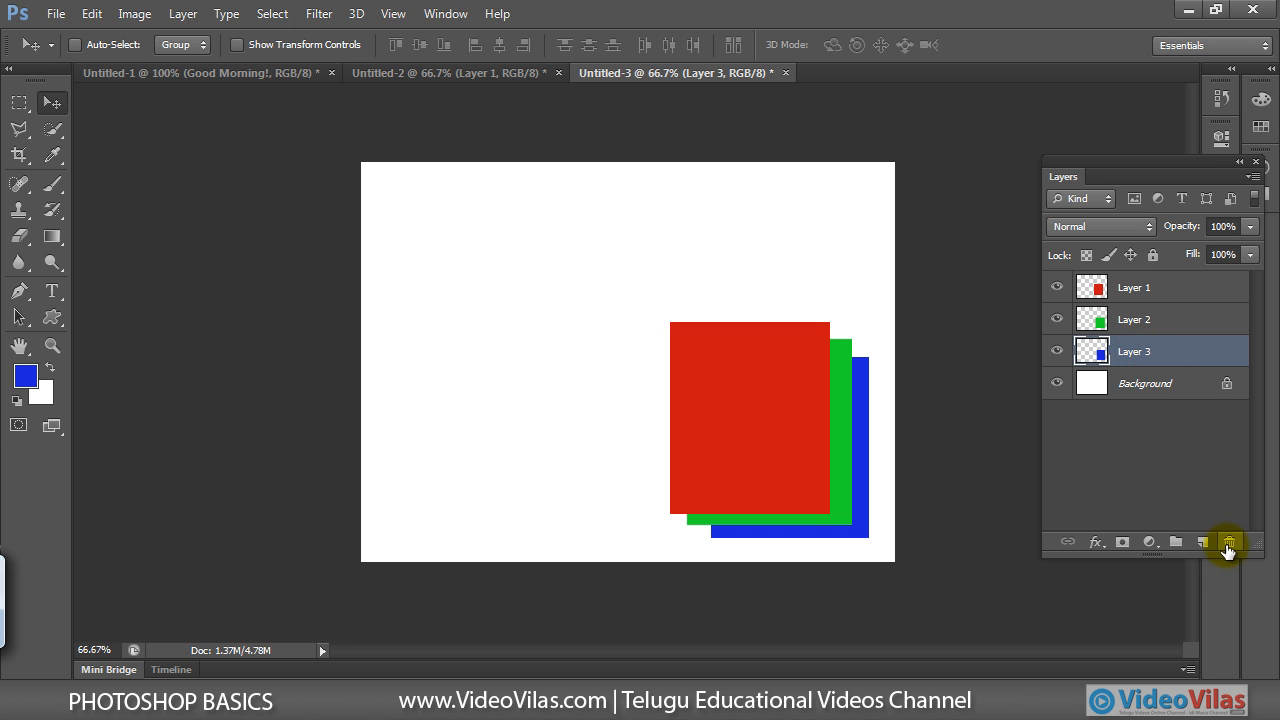
pyautogui.click(1229, 543)
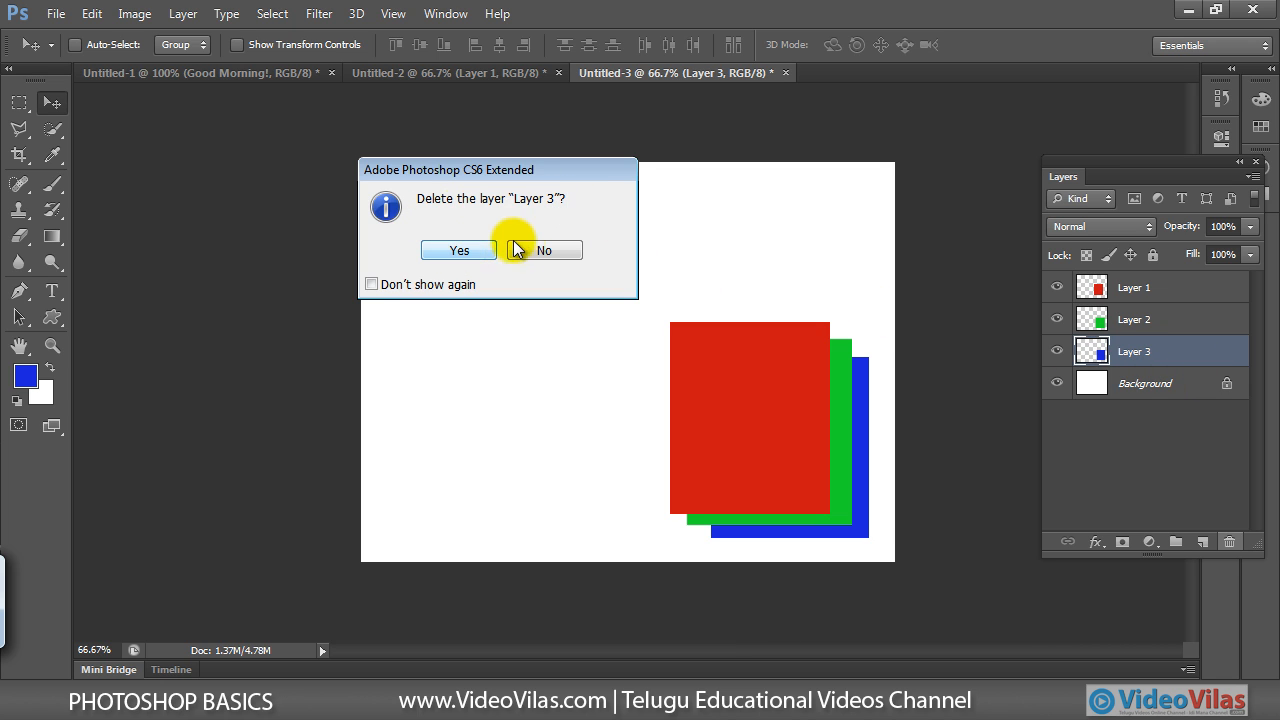
pyautogui.click(460, 249)
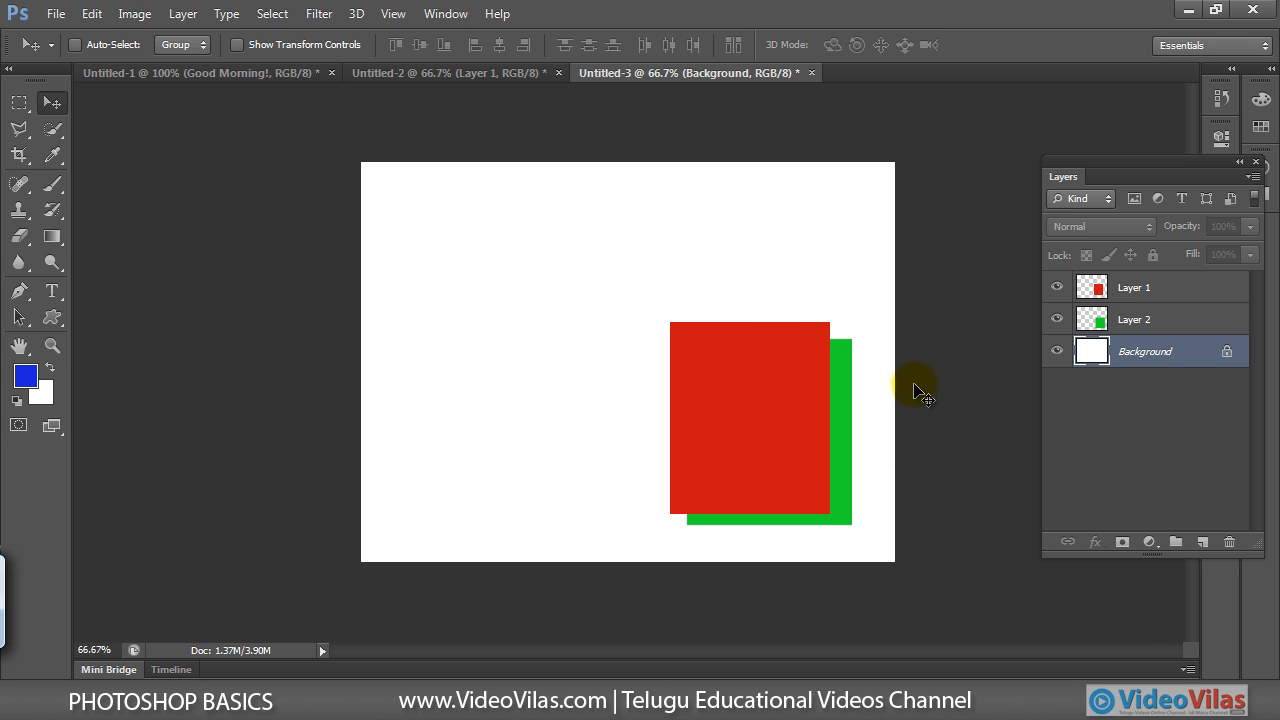
pyautogui.hotkey('ctrl', 'z')
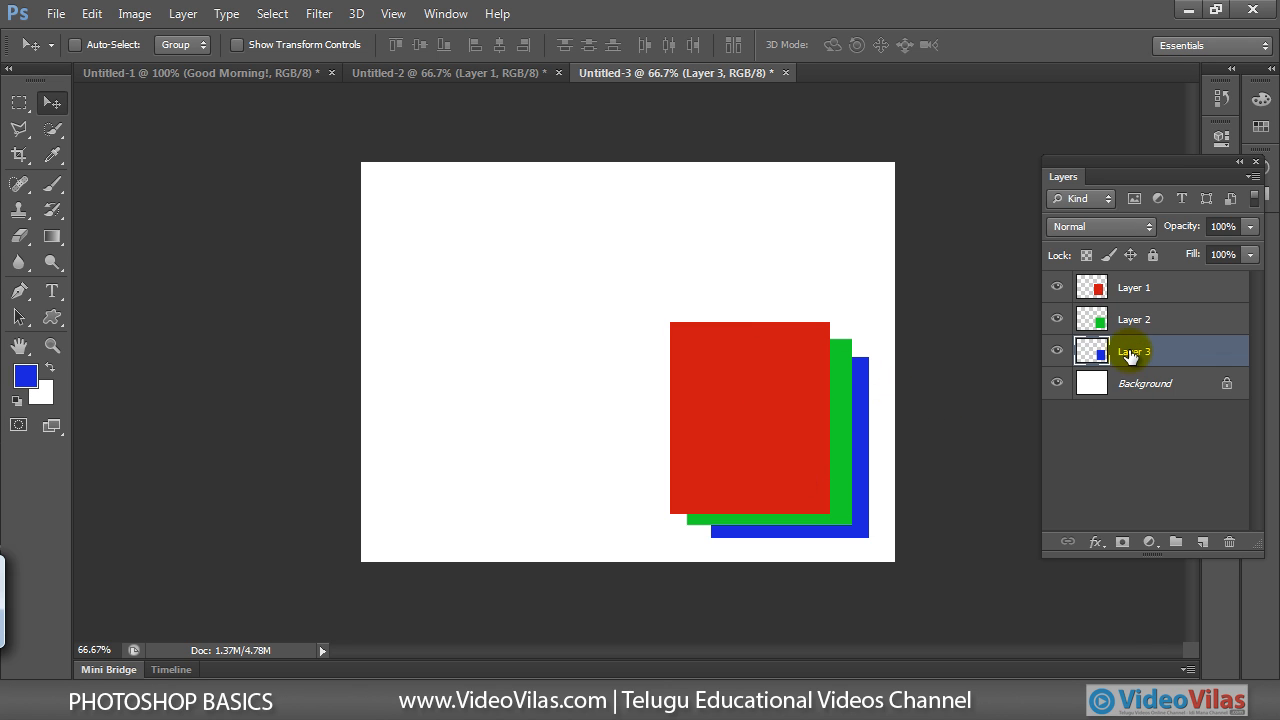
# Step: Rename Layer 3 as blue, Layer 2 as green and Layer 1 as red to match their rectangles
pyautogui.doubleClick(1132, 353)
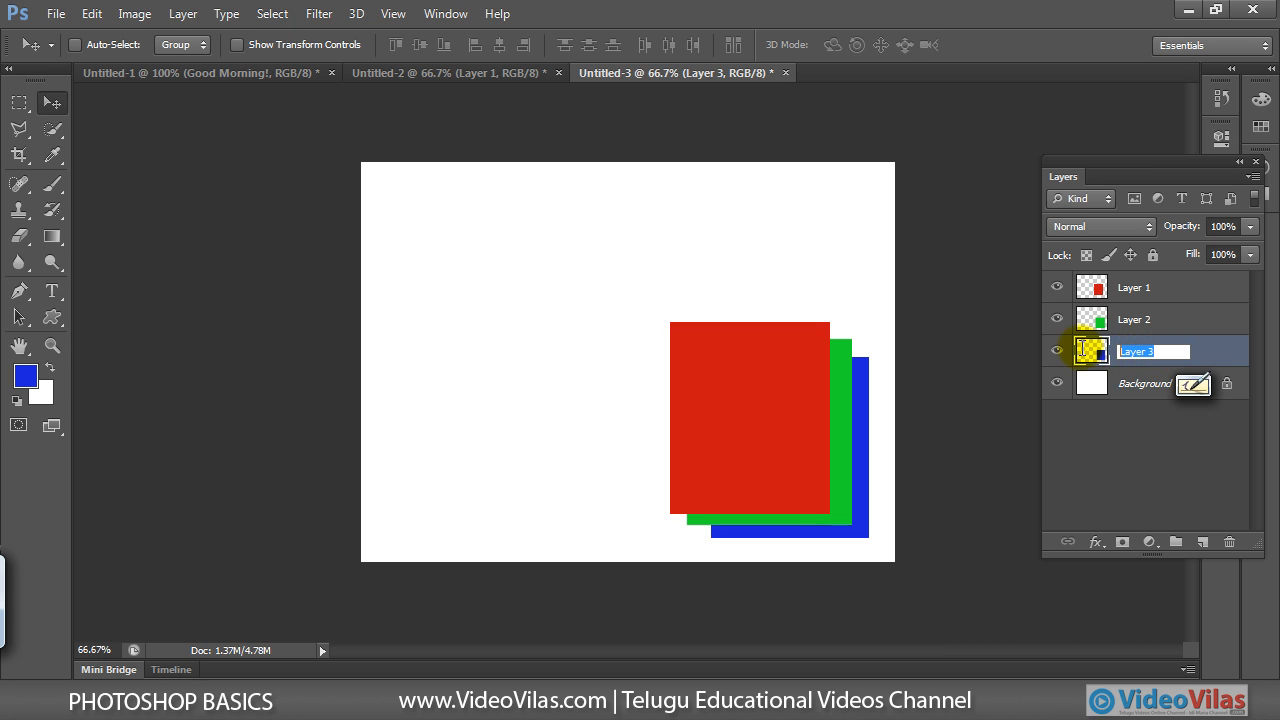
pyautogui.write('blue')
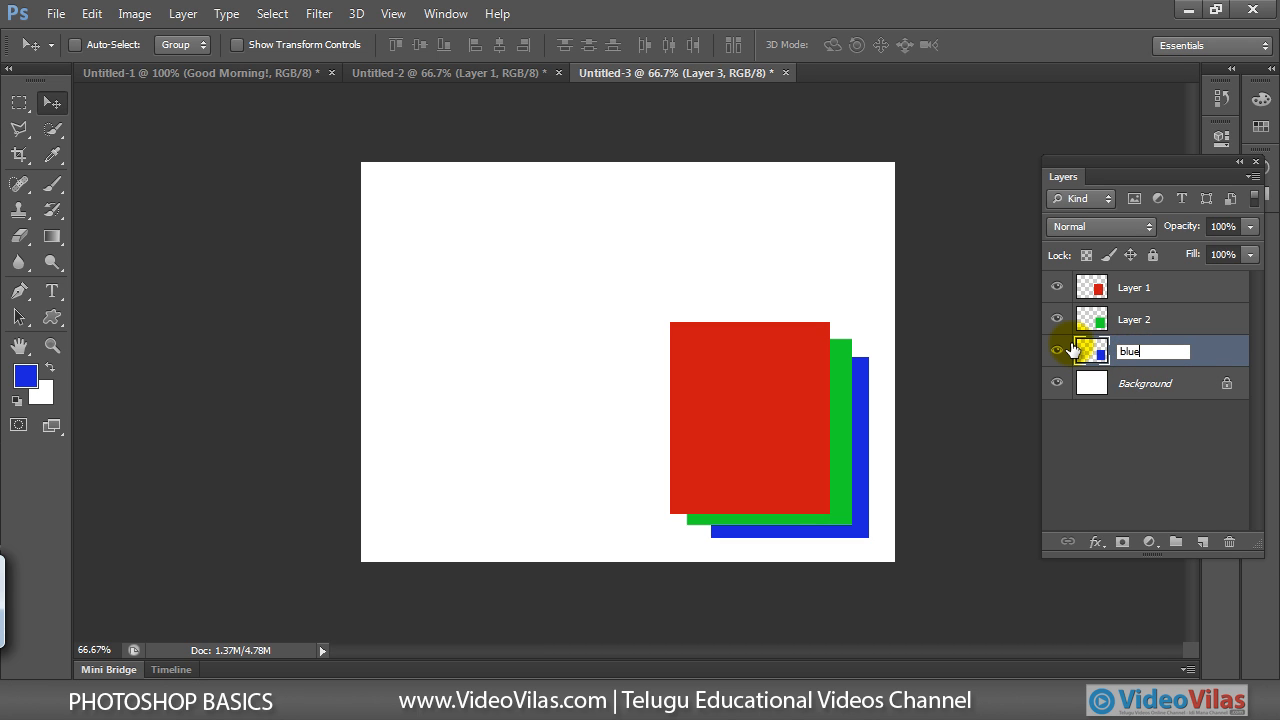
pyautogui.press('Return')
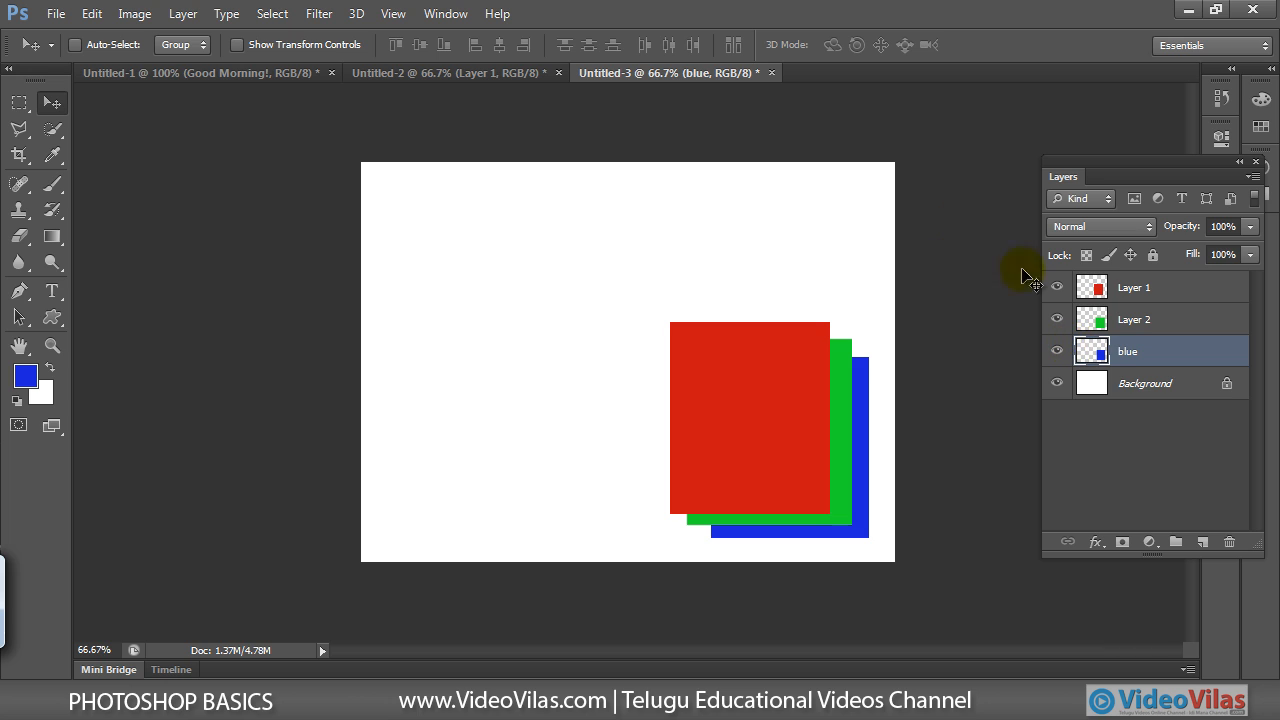
pyautogui.doubleClick(1145, 320)
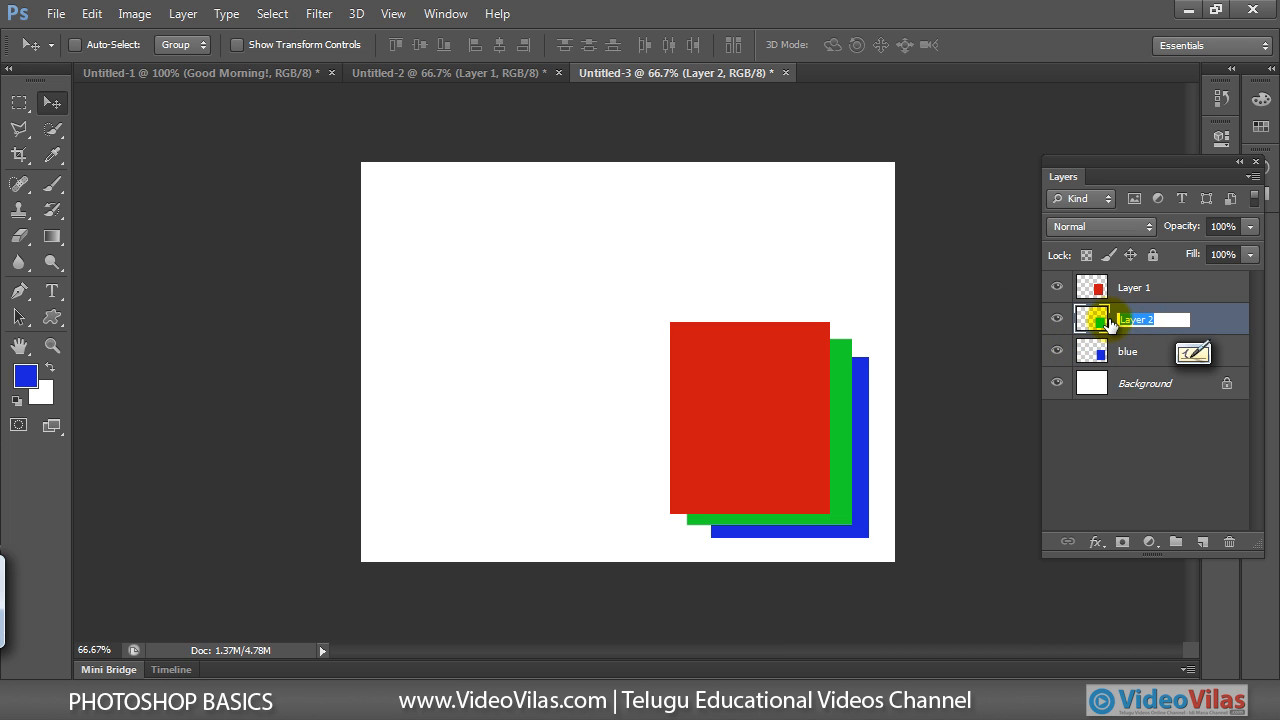
pyautogui.write('green')
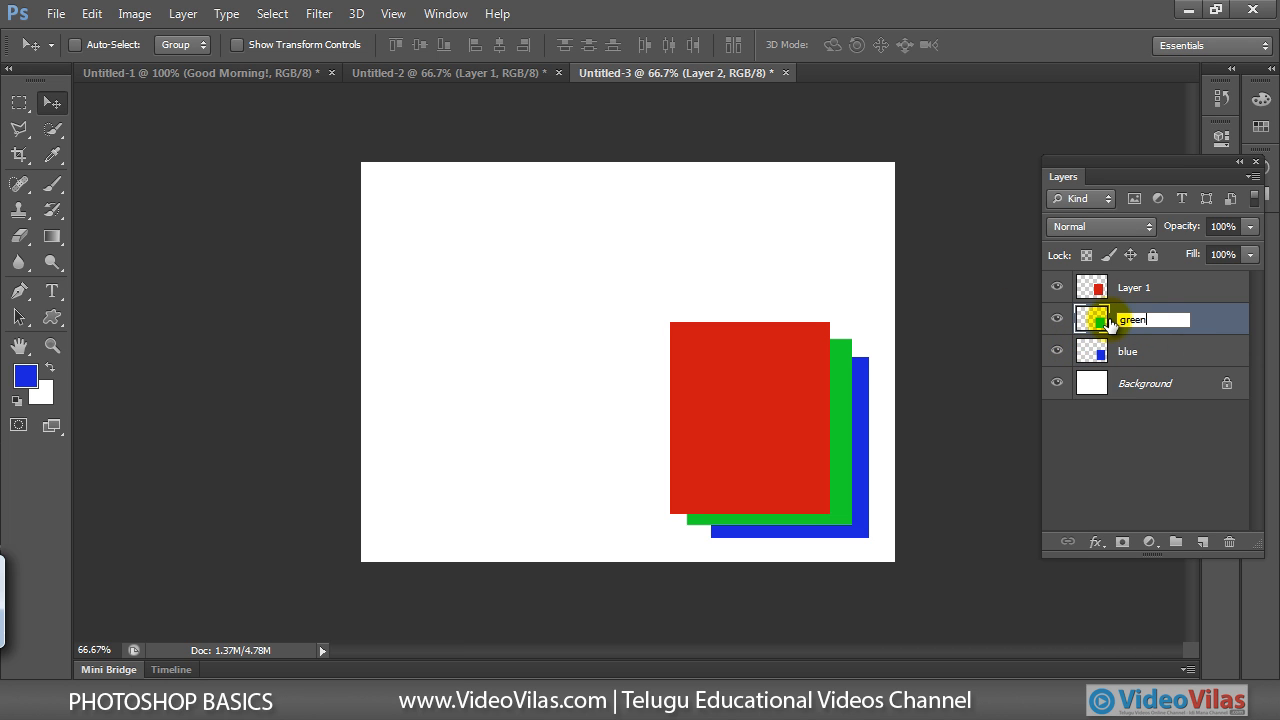
pyautogui.press('Return')
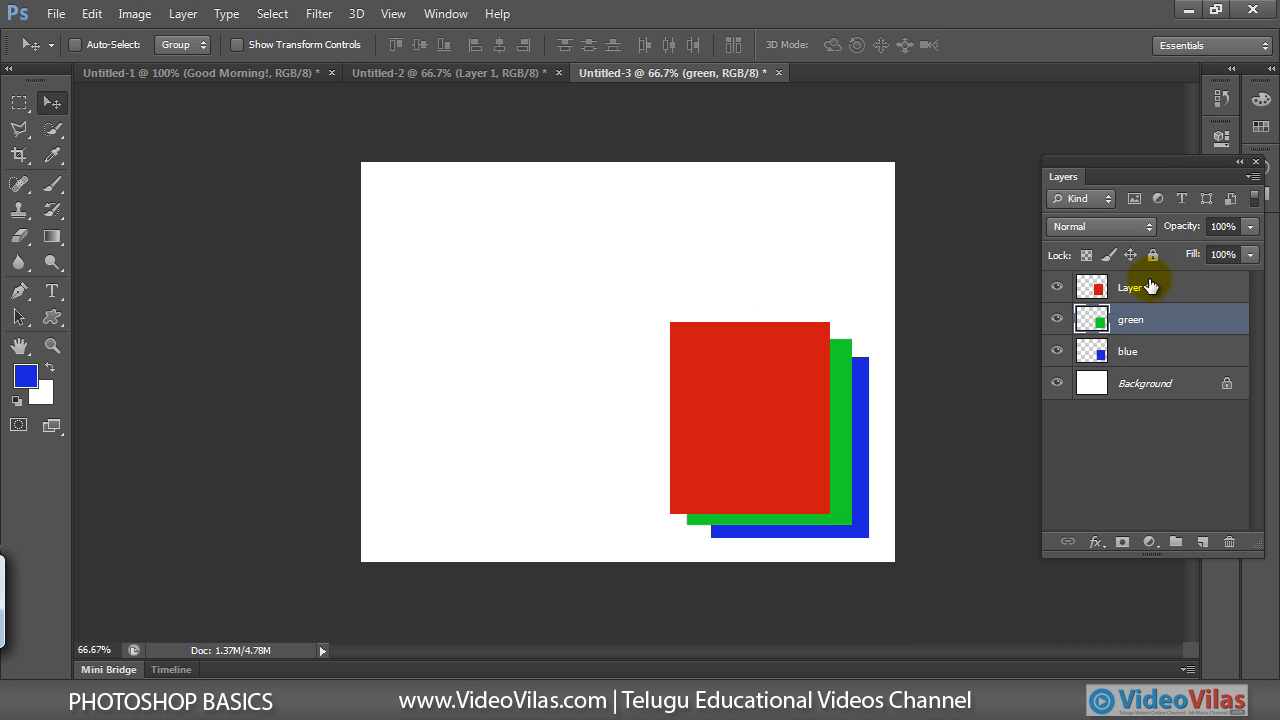
pyautogui.click(1140, 287)
pyautogui.doubleClick(1135, 287)
pyautogui.write('red')
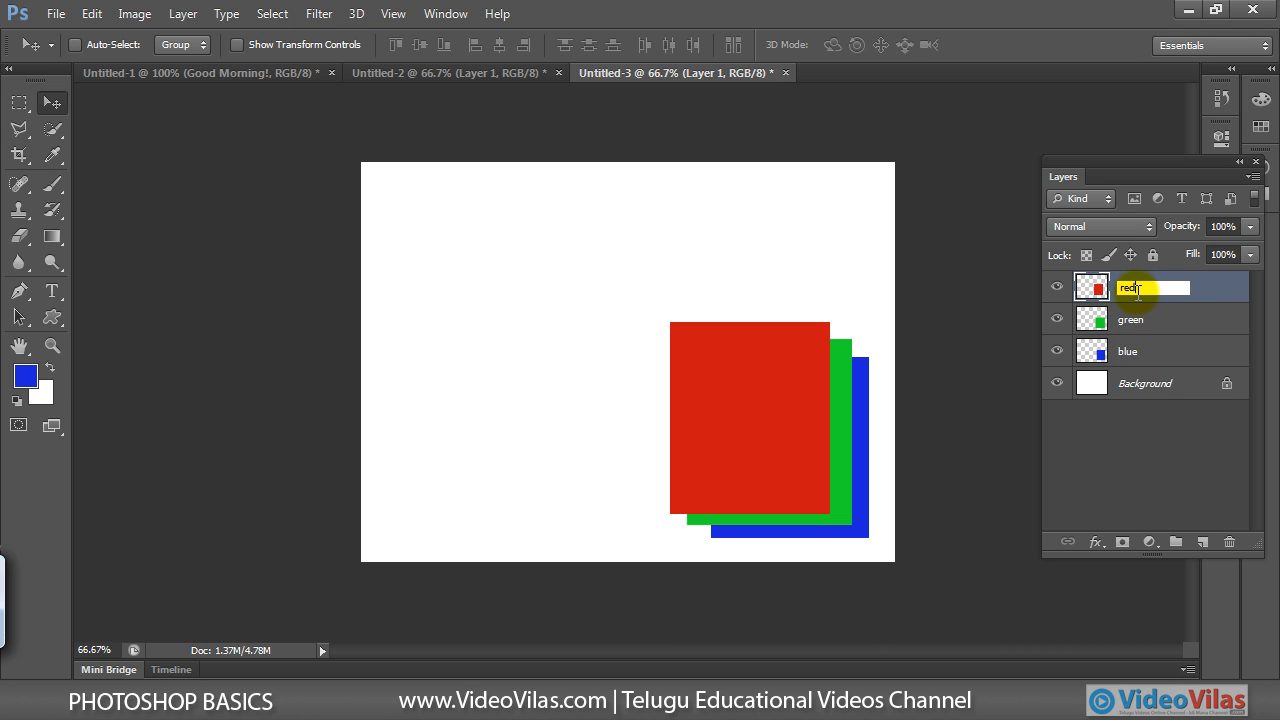
pyautogui.press('Return')
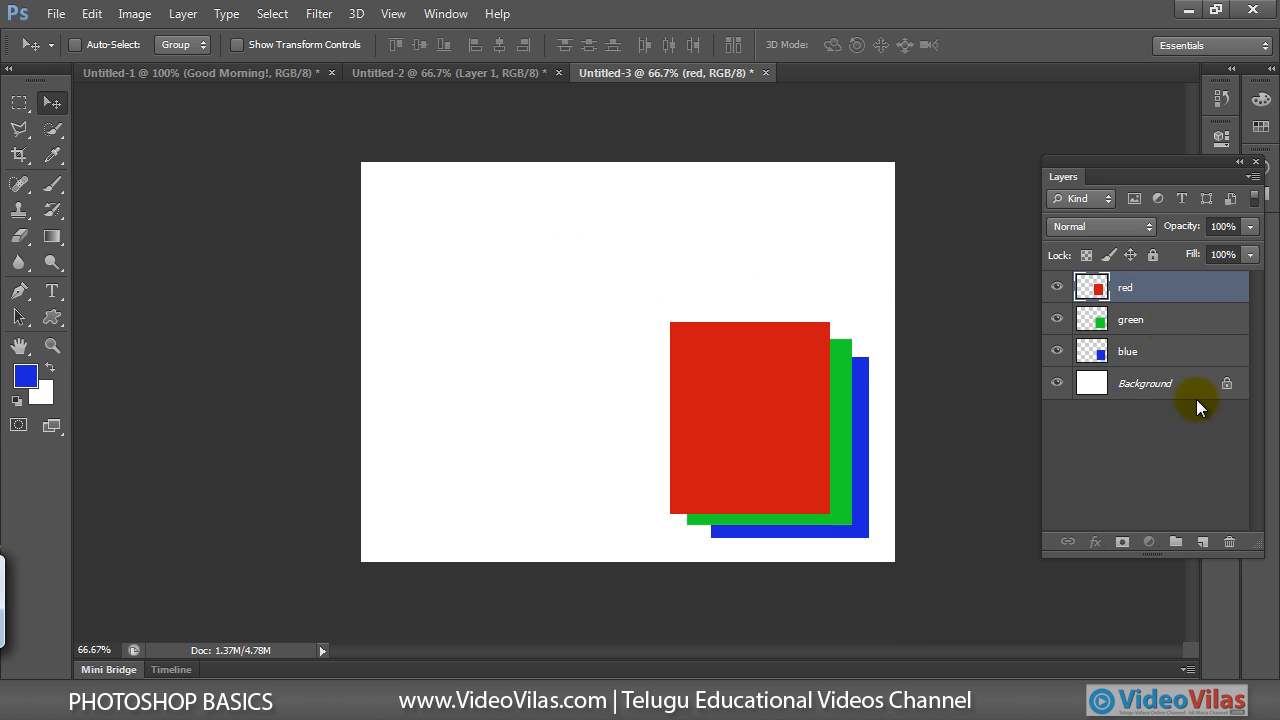
# Step: Delete the red layer, keeping the confirmation prompt enabled for future deletions, and undo the deletion
pyautogui.click(1229, 541)
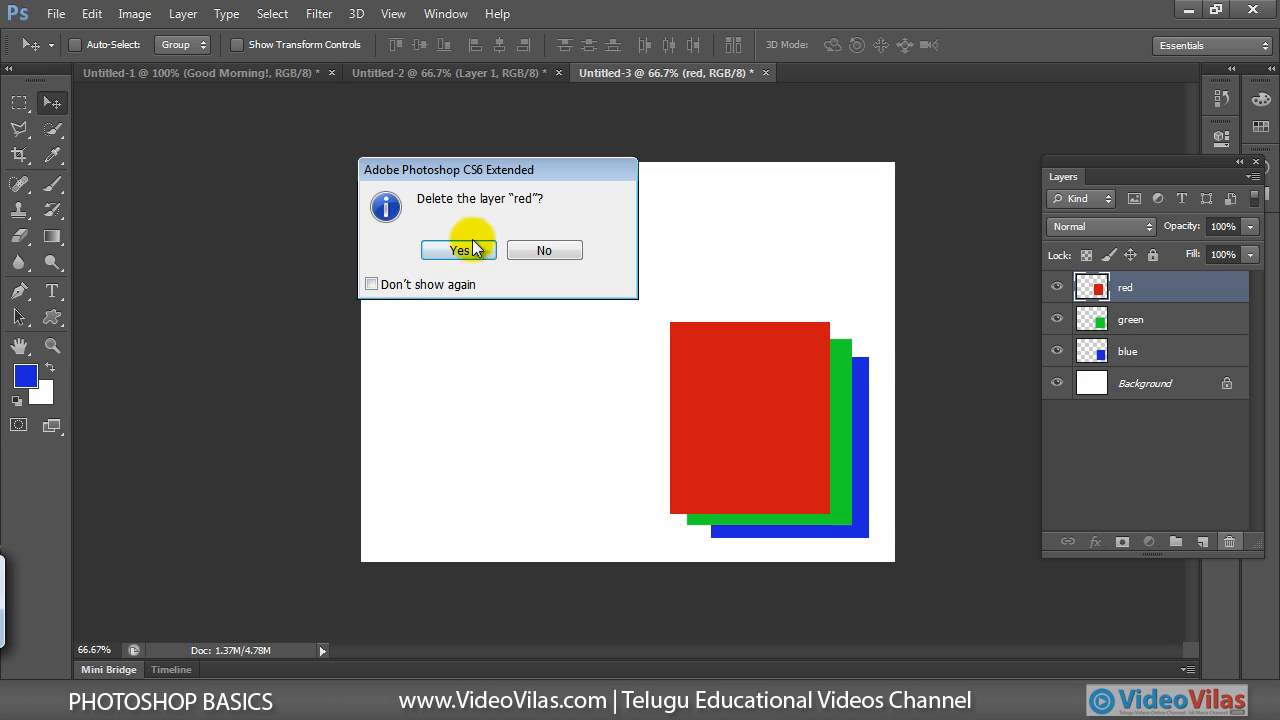
pyautogui.click(544, 249)
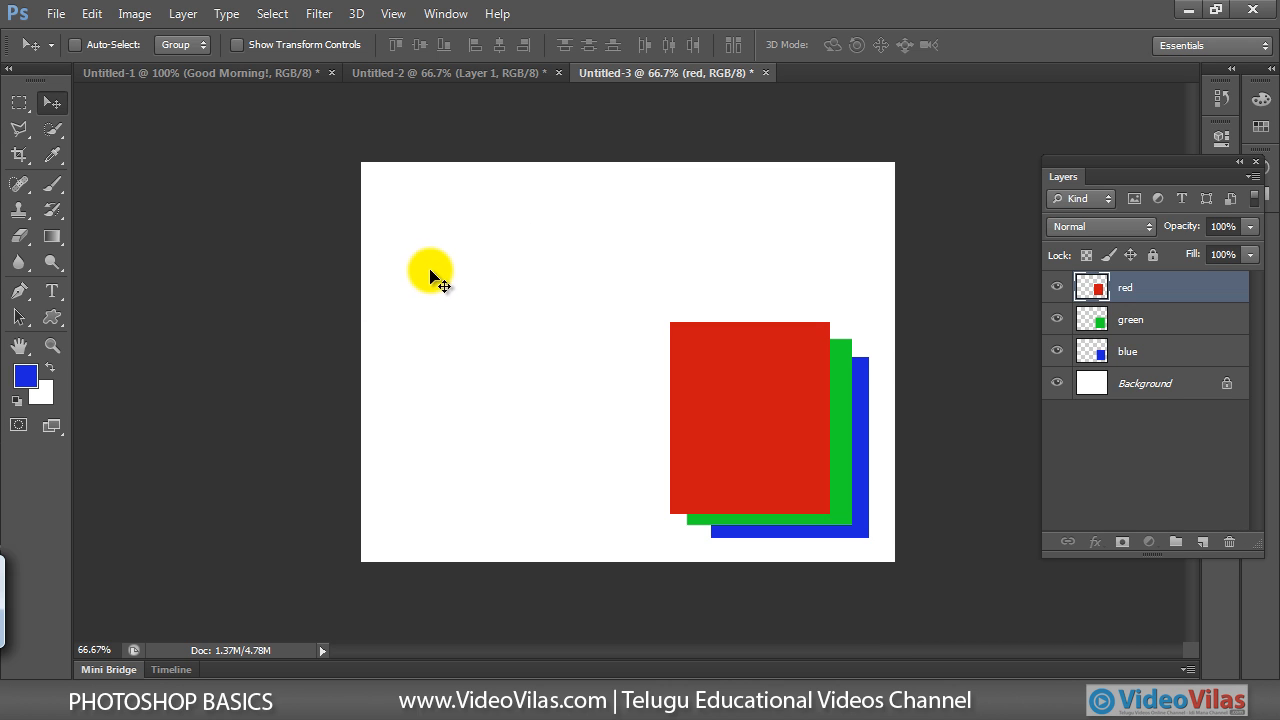
pyautogui.click(1228, 543)
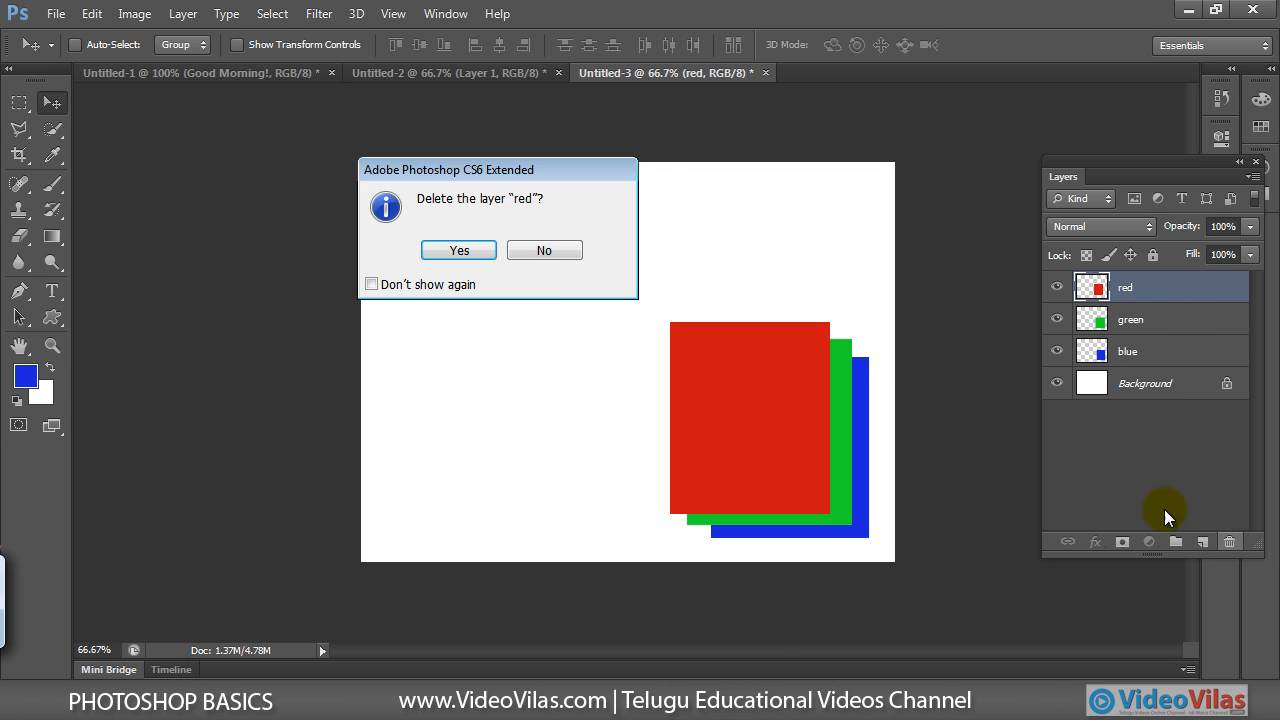
pyautogui.click(396, 284)
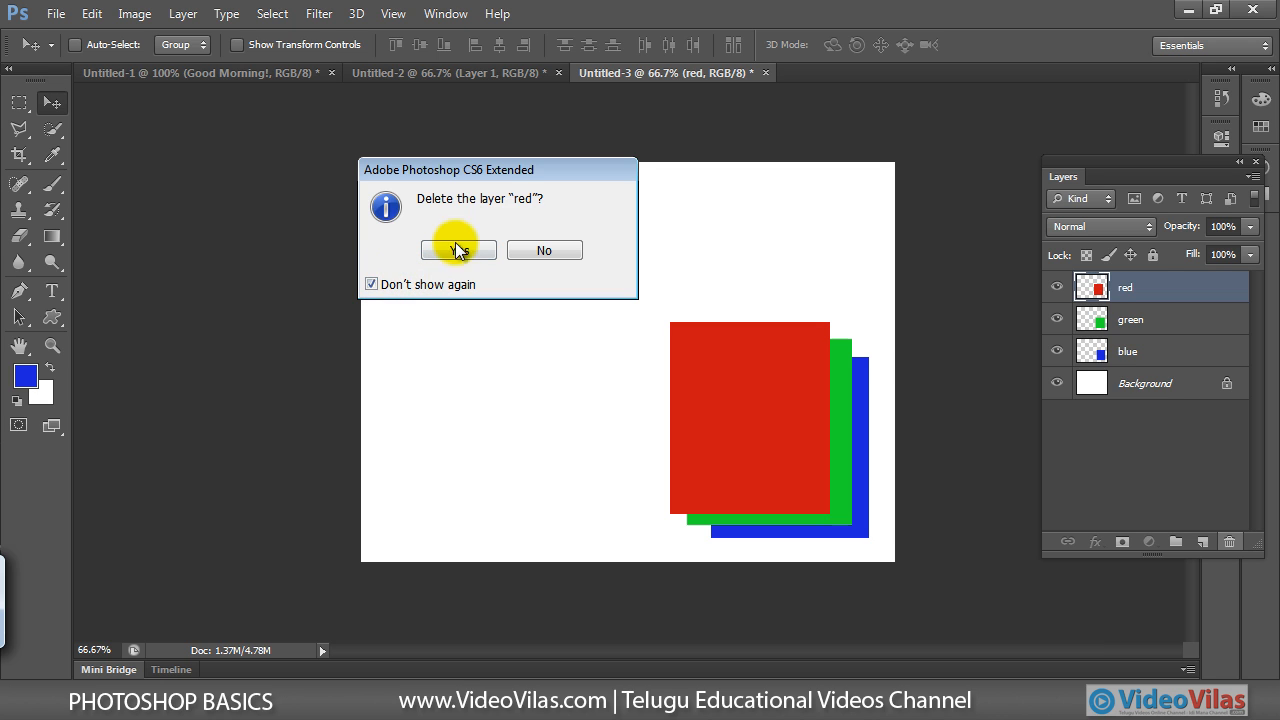
pyautogui.click(372, 285)
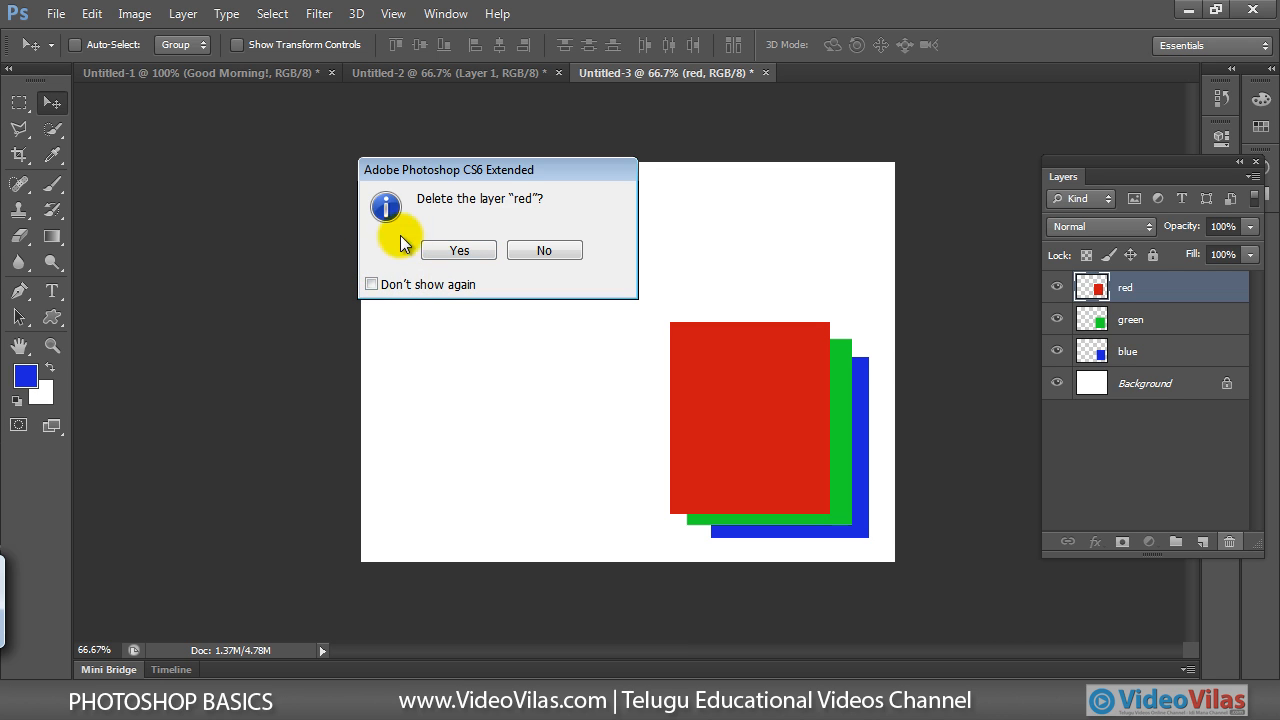
pyautogui.click(460, 250)
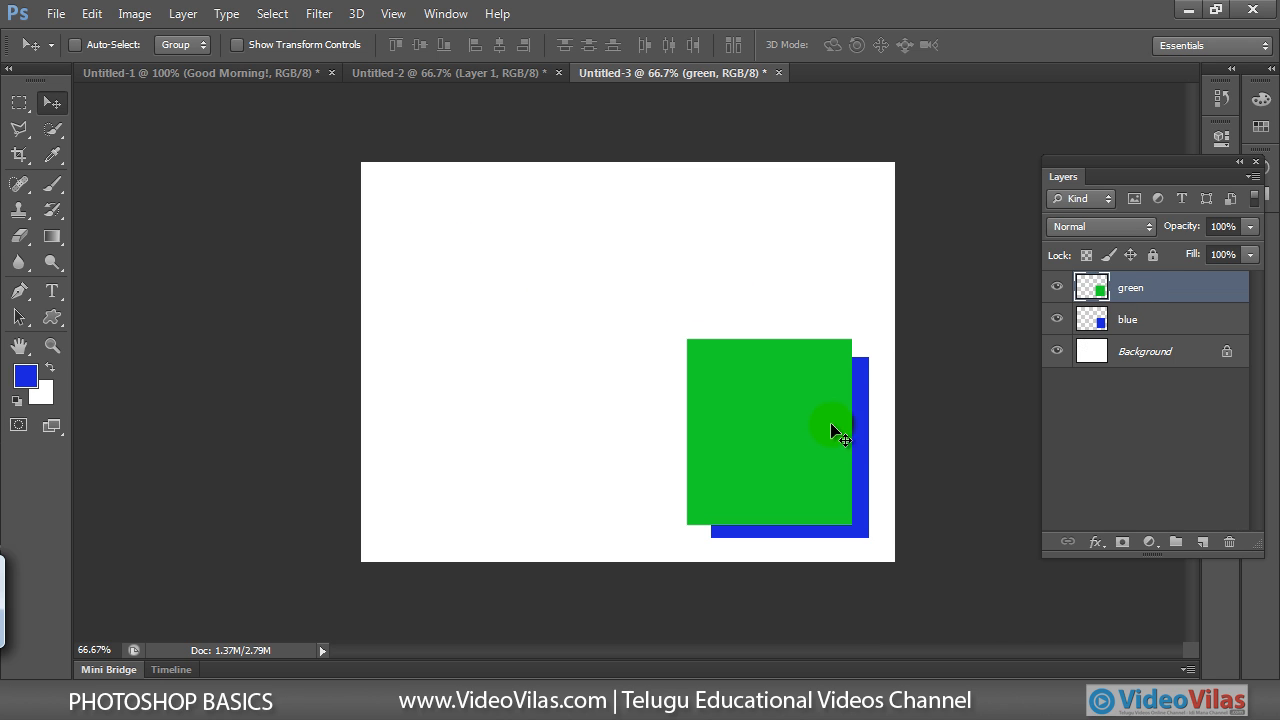
pyautogui.hotkey('ctrl', 'z')
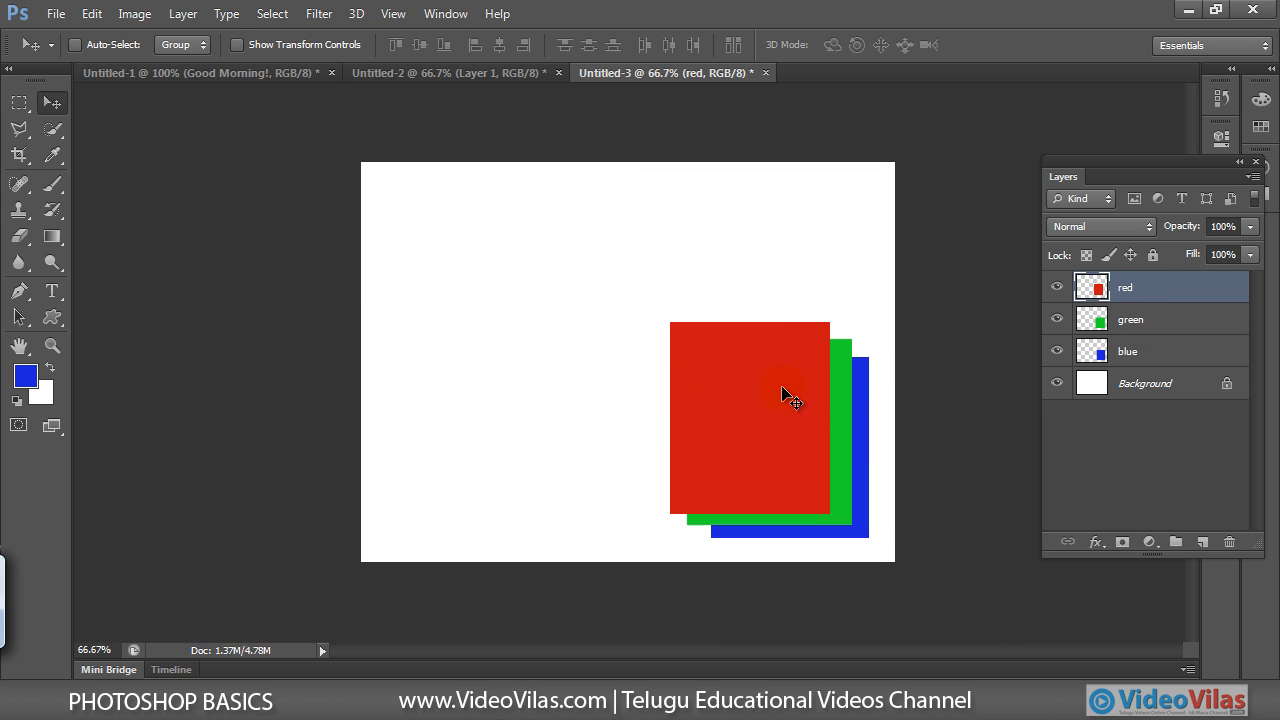
# Step: Select the individual color layers in turn, leaving the green layer selected
pyautogui.click(1149, 322)
pyautogui.click(1140, 352)
pyautogui.click(1148, 318)
pyautogui.click(1149, 300)
pyautogui.click(1150, 320)
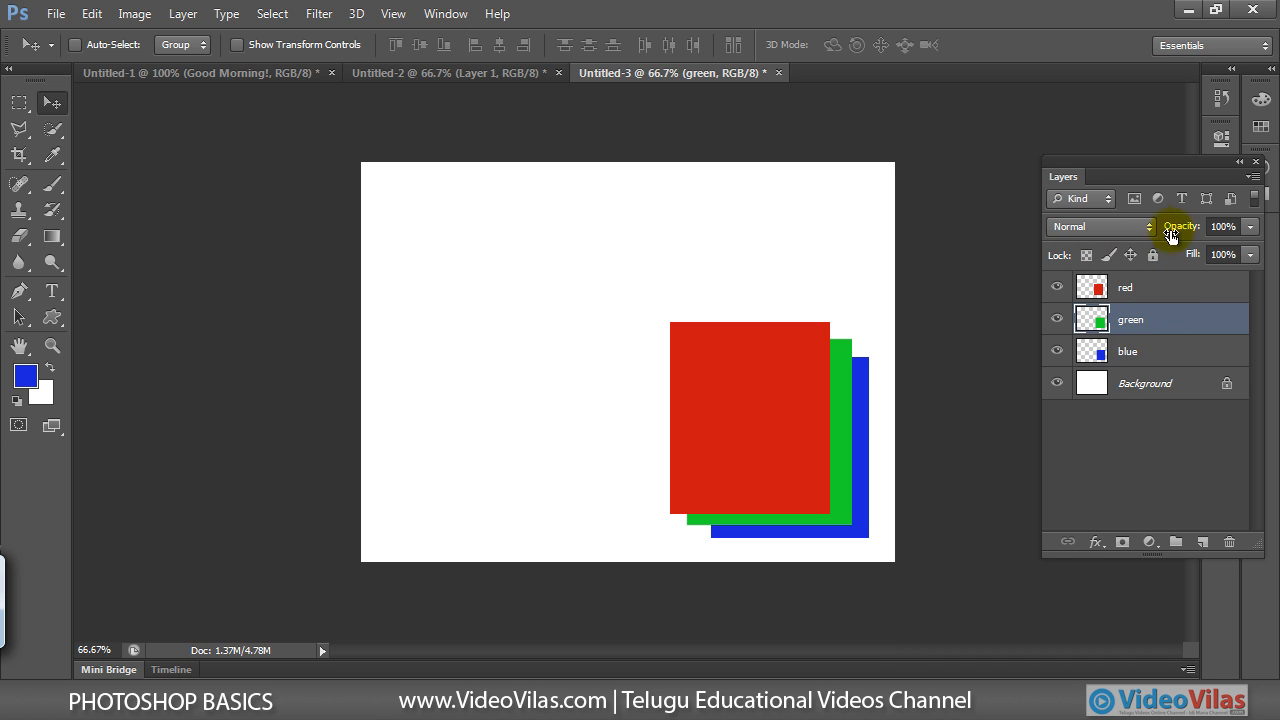
# Step: View the layer blending modes without changing them, and move the floating Layers panel lower and closer to the canvas
pyautogui.click(1099, 228)
pyautogui.press('Escape')
pyautogui.moveTo(1066, 175); pyautogui.dragTo(996, 242)
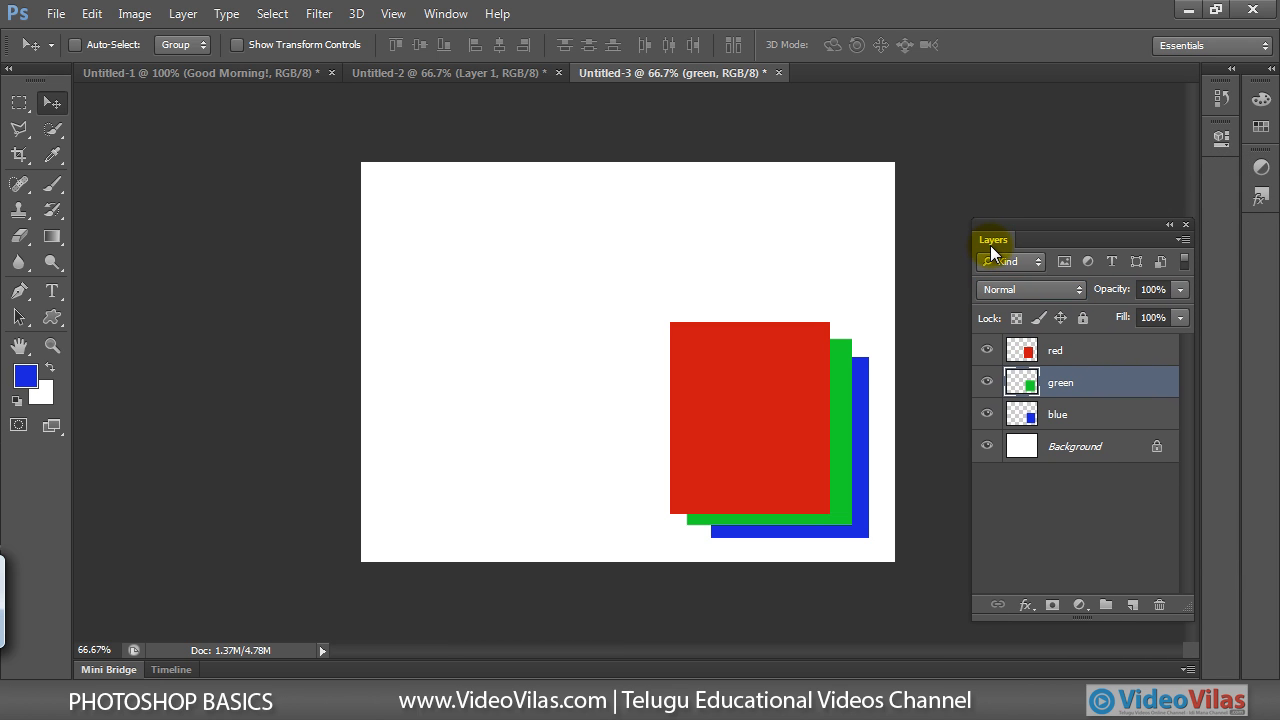
pyautogui.moveTo(995, 237); pyautogui.dragTo(1024, 254)
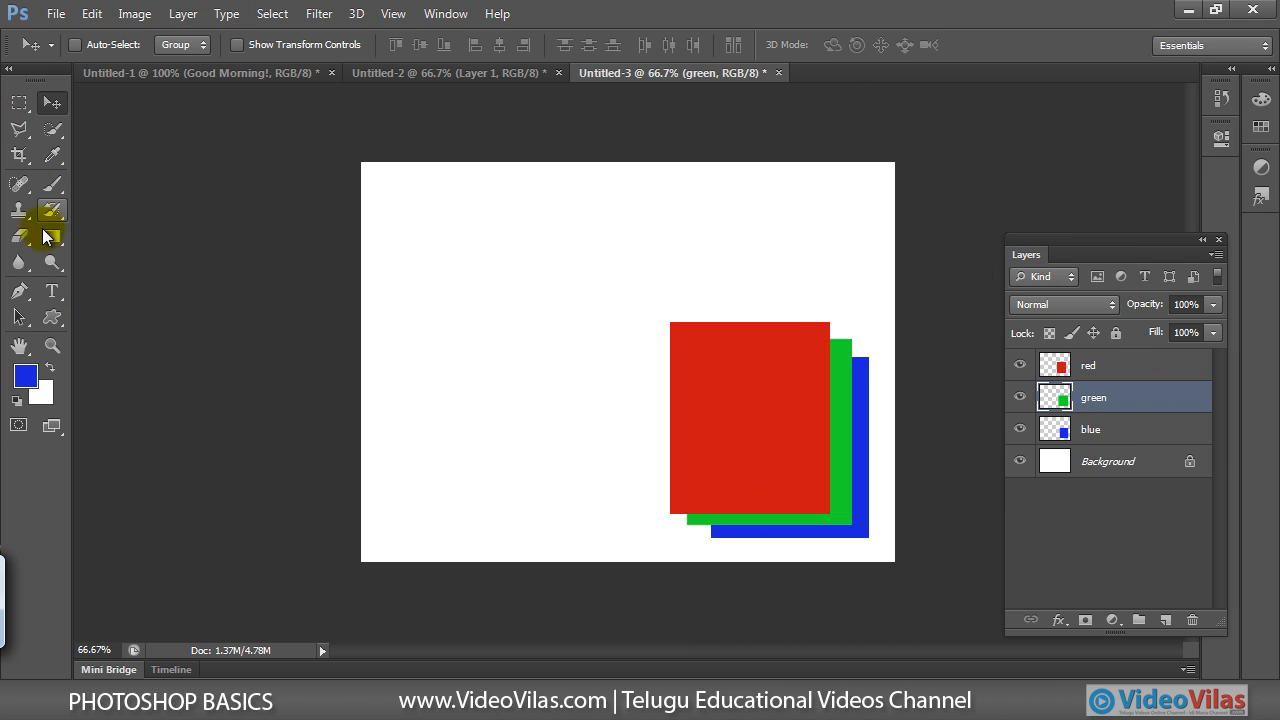
# Step: Compare the layers of the Untitled-1 and Untitled-2 documents and return to Untitled-3
pyautogui.click(404, 74)
pyautogui.click(202, 74)
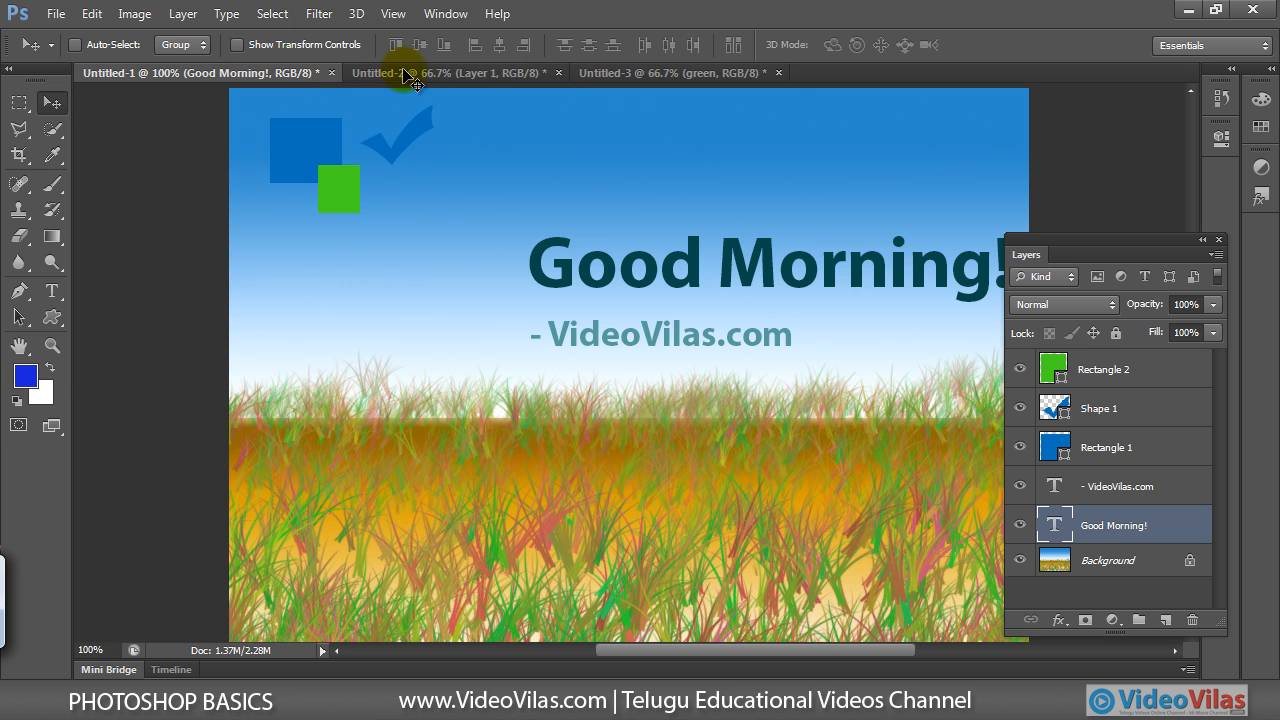
pyautogui.click(610, 74)
pyautogui.click(509, 73)
pyautogui.click(627, 72)
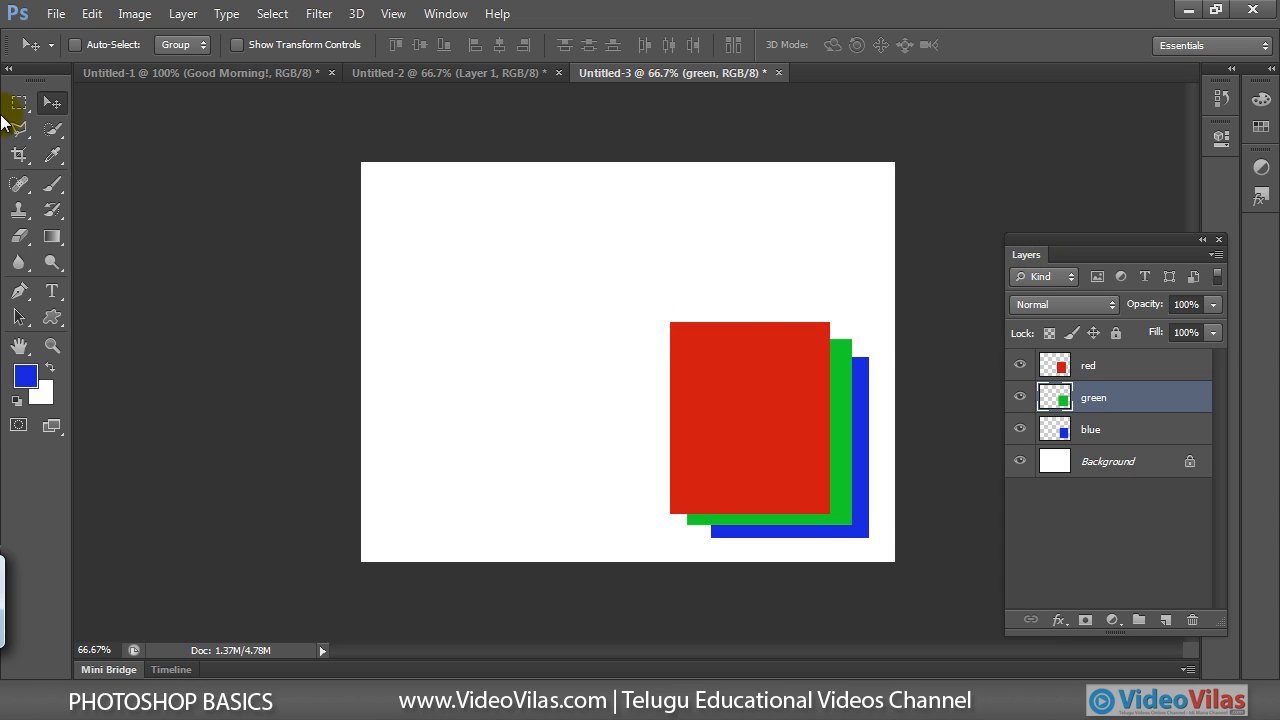
pyautogui.click(224, 13)
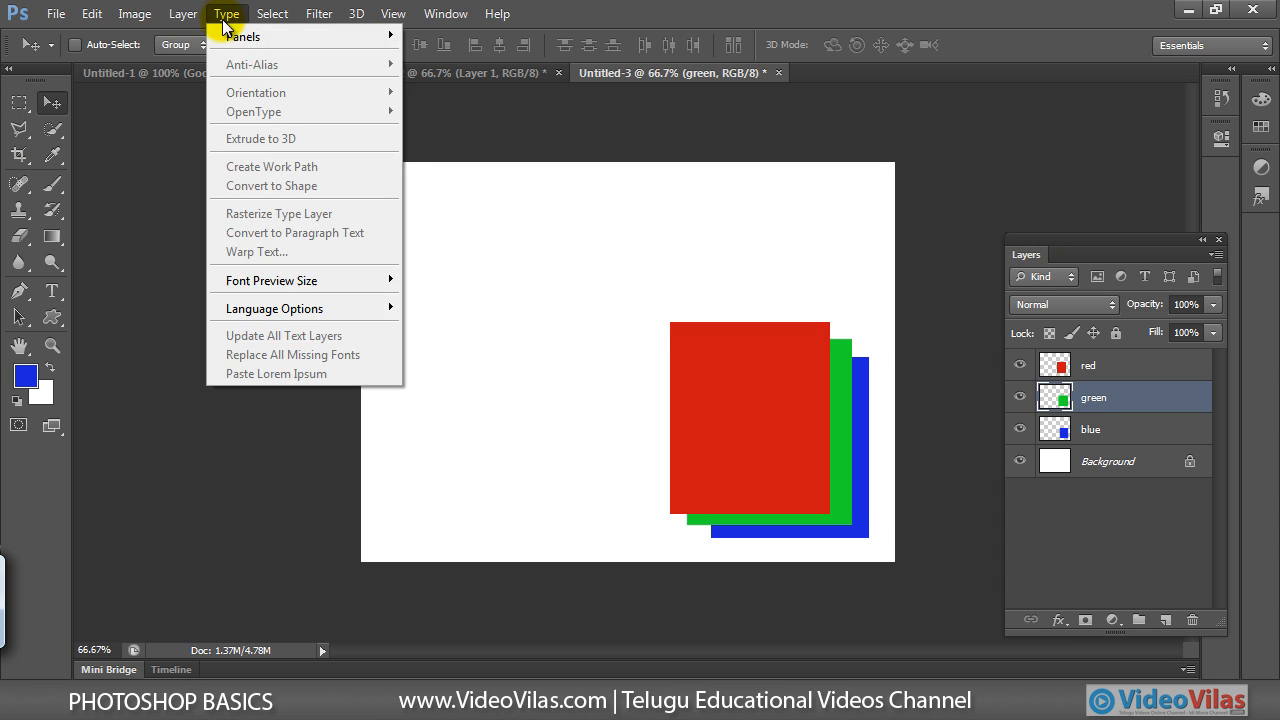
pyautogui.moveTo(440, 12)
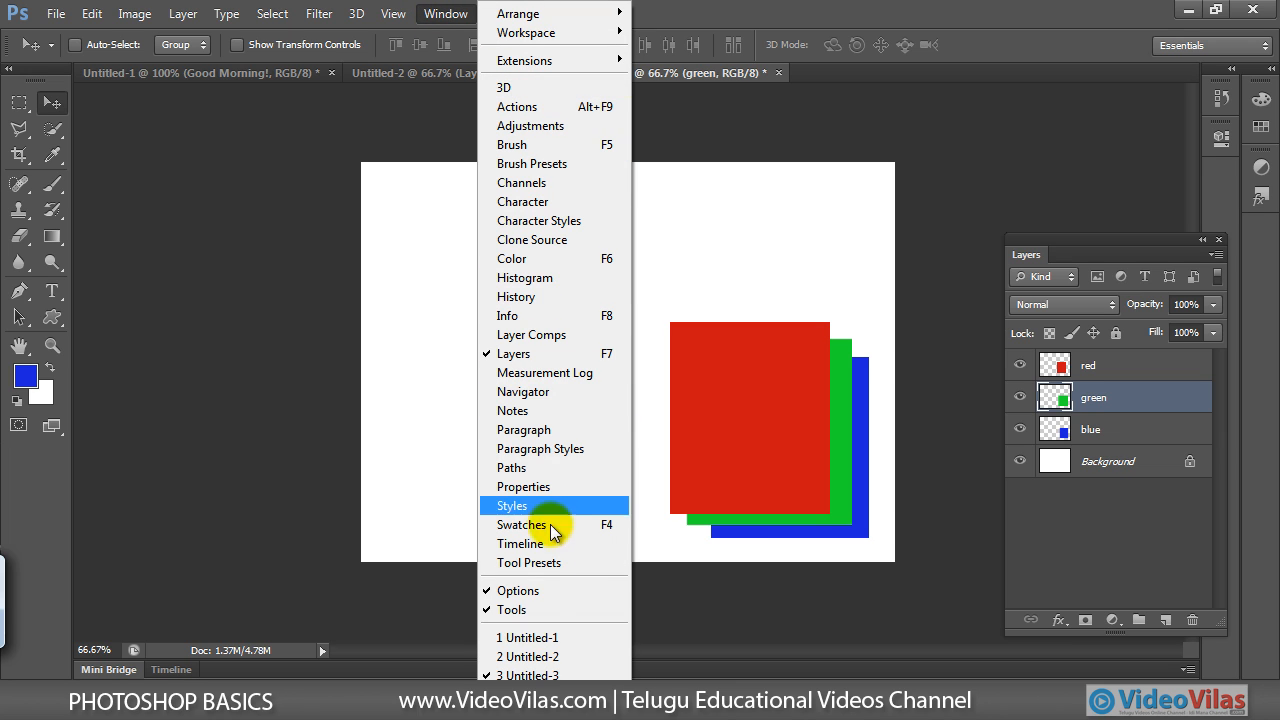
pyautogui.click(790, 596)
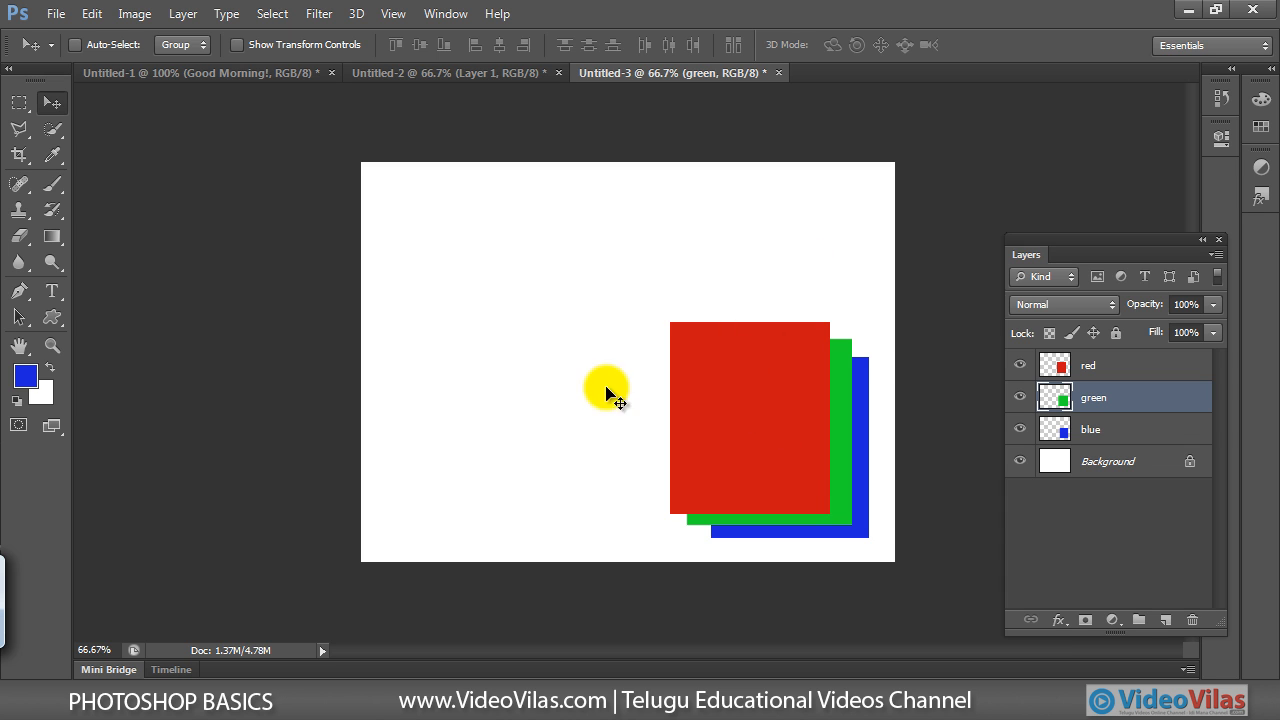
# Step: Review the Untitled-2 sketch, and in Untitled-1 select Rectangle 2, Shape 1 and Rectangle 1 individually to identify their shapes, leaving Rectangle 2 selected
pyautogui.click(490, 77)
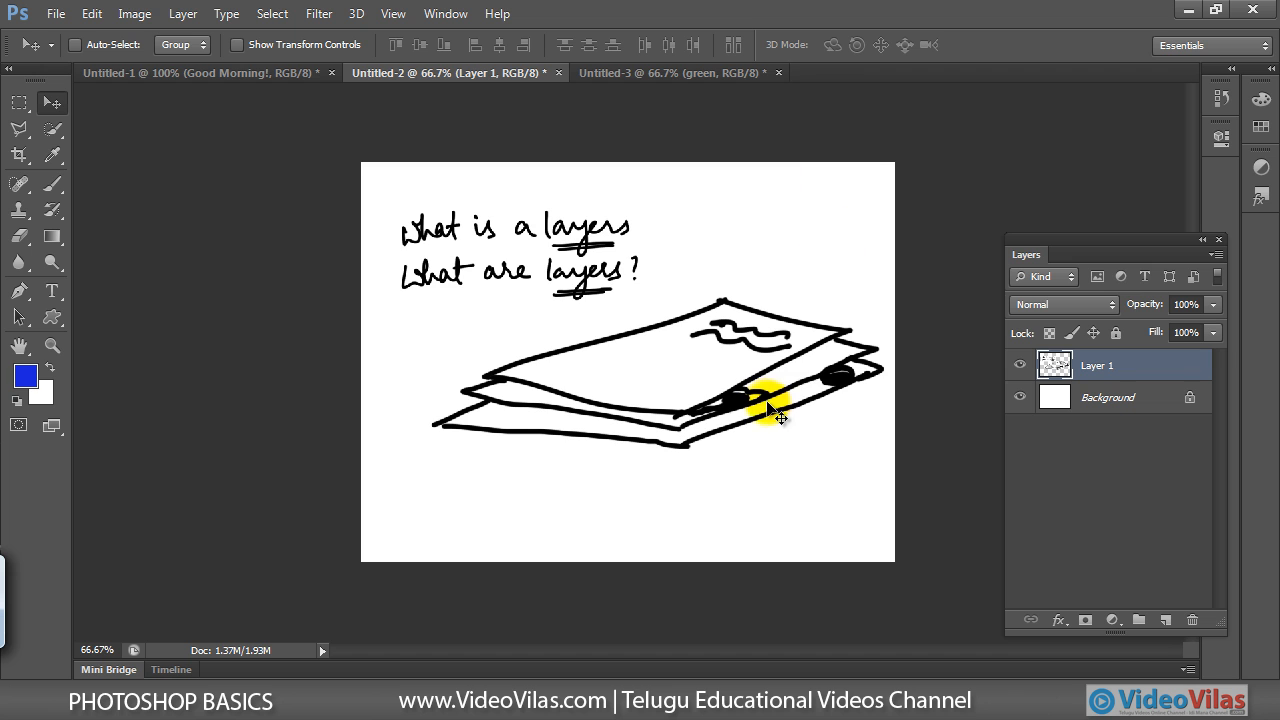
pyautogui.click(225, 75)
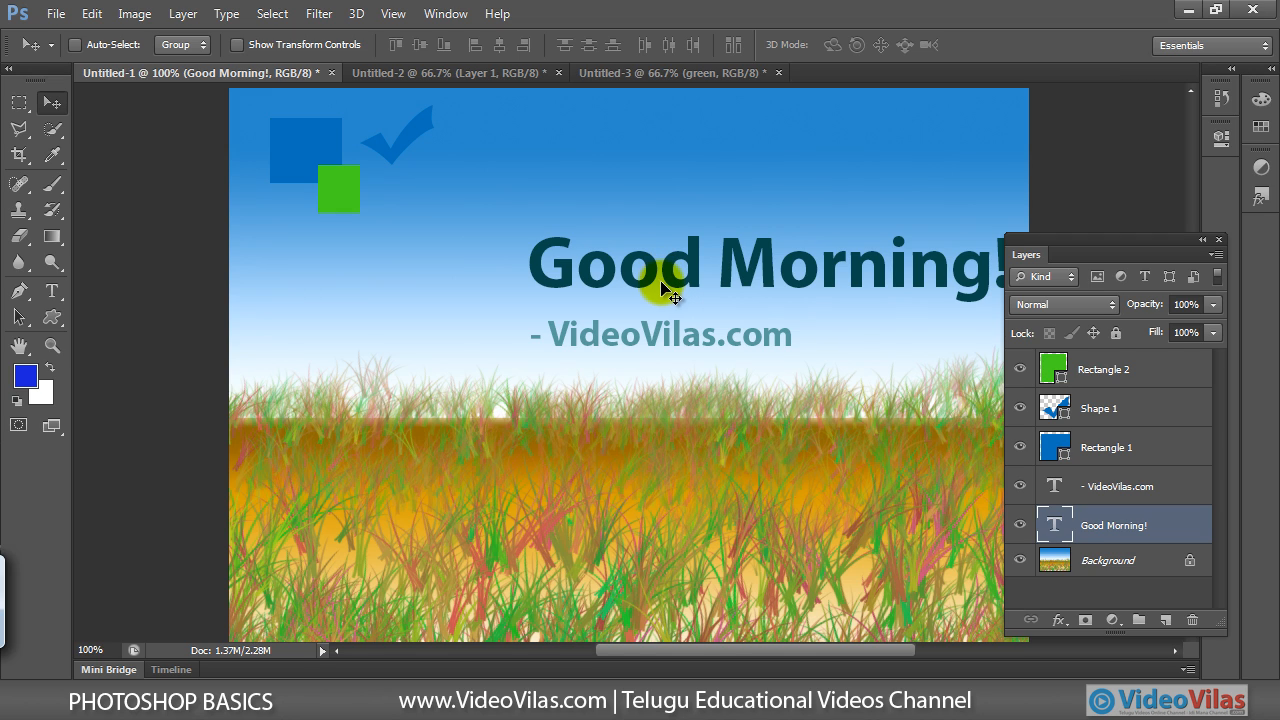
pyautogui.click(1100, 369)
pyautogui.click(1095, 410)
pyautogui.click(1100, 447)
pyautogui.moveTo(1085, 442); pyautogui.dragTo(1068, 433)
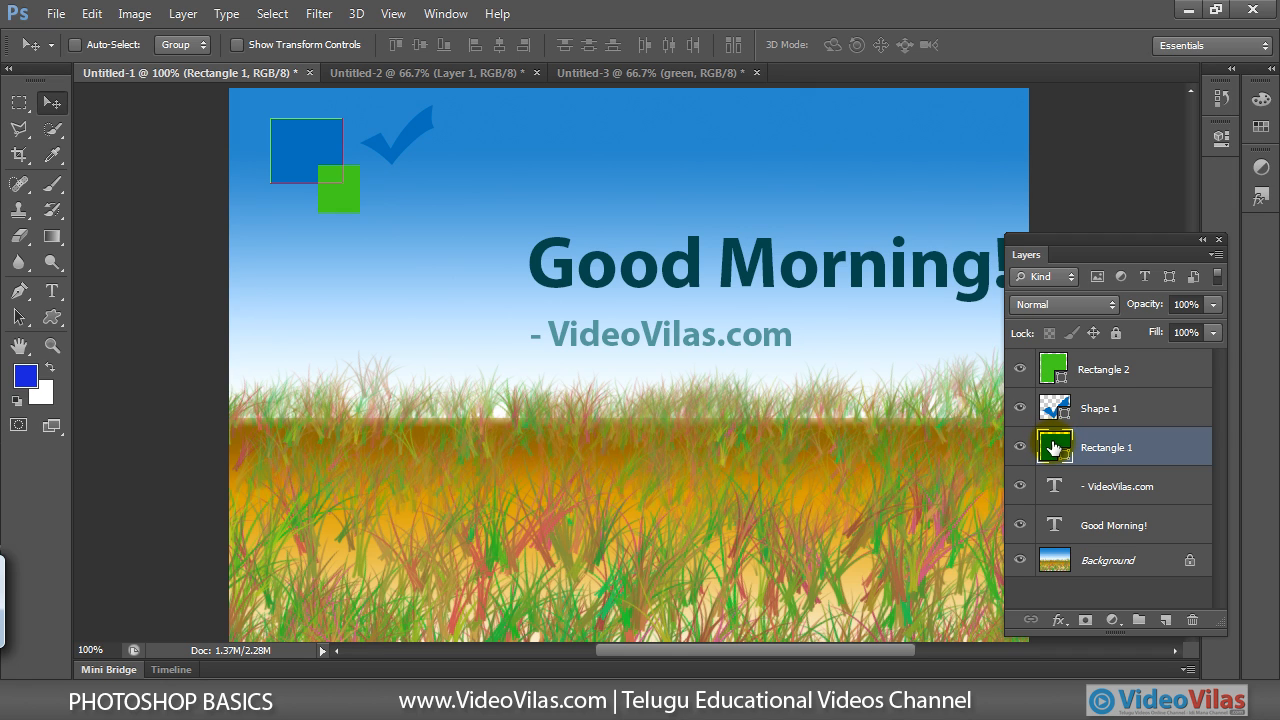
pyautogui.click(1095, 410)
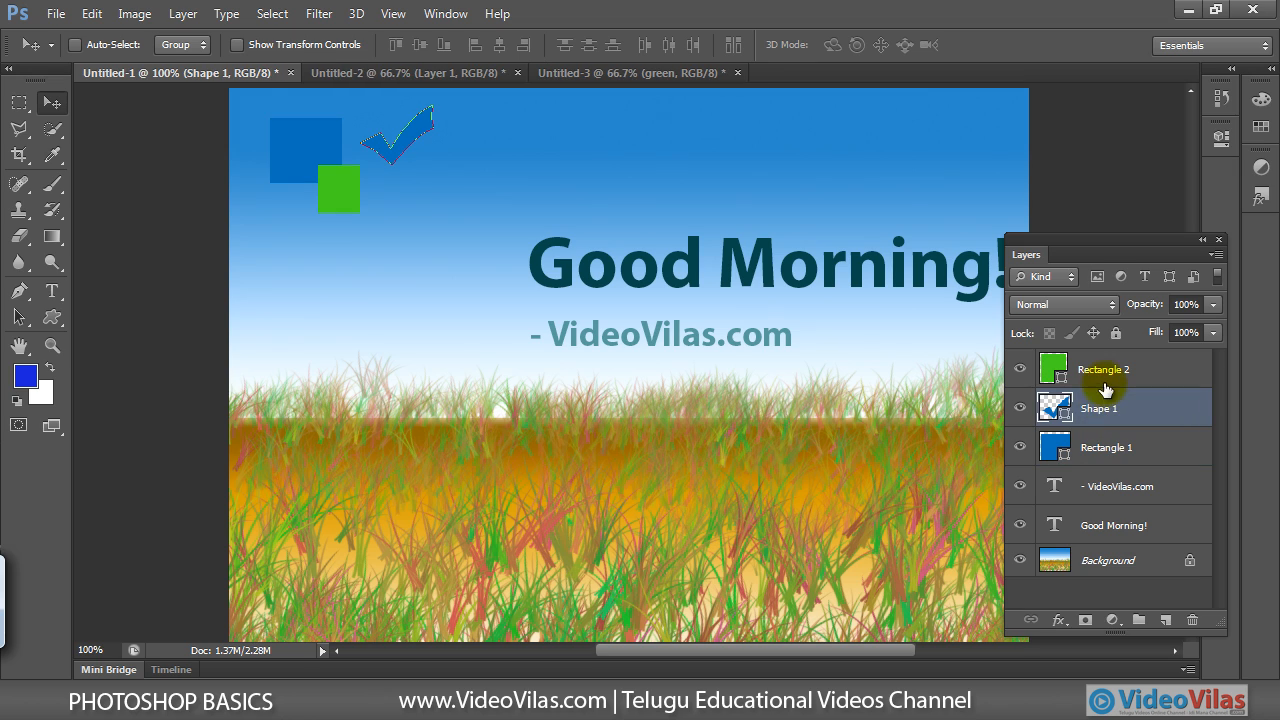
pyautogui.click(1110, 372)
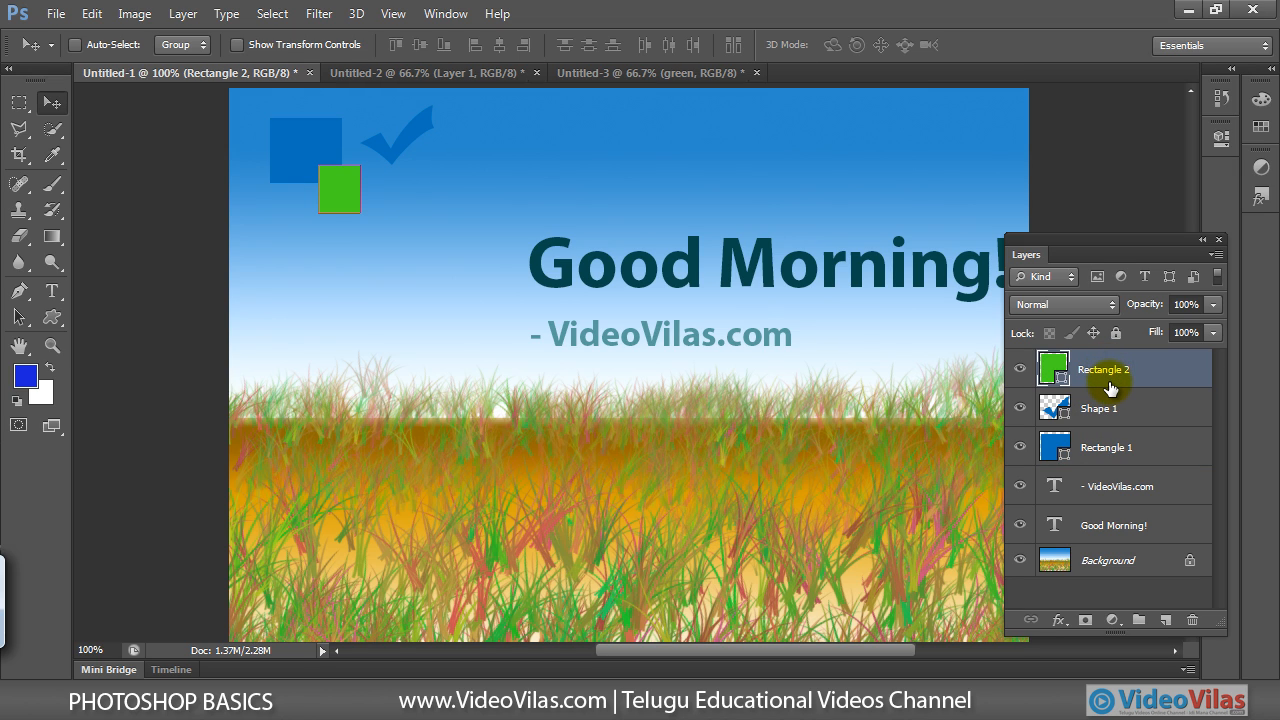